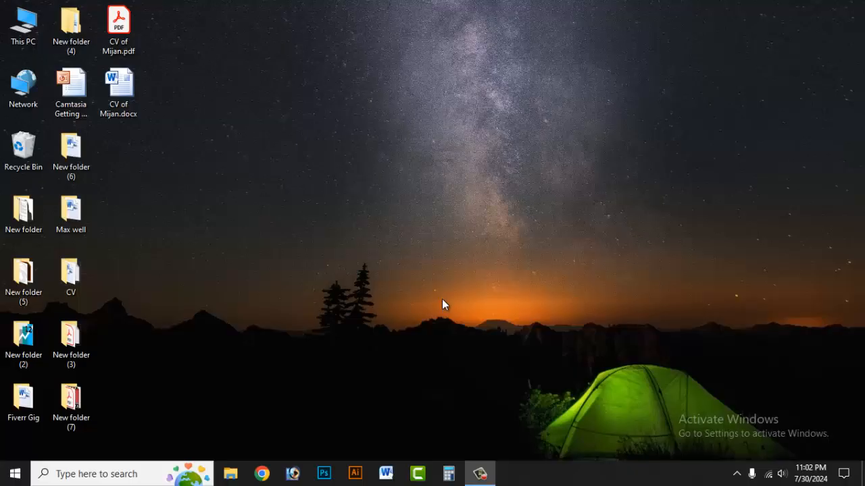
Launch Google Chrome and go to epassport.gov.bd
left_click(264, 476)
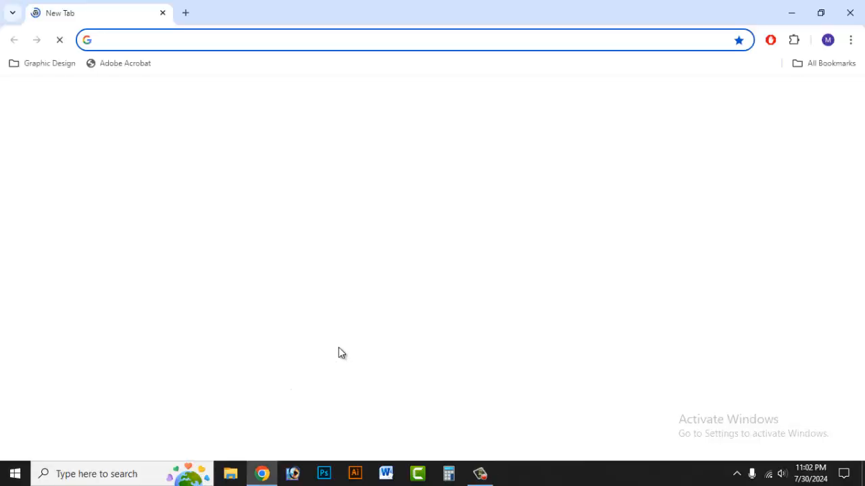
left_click(174, 40)
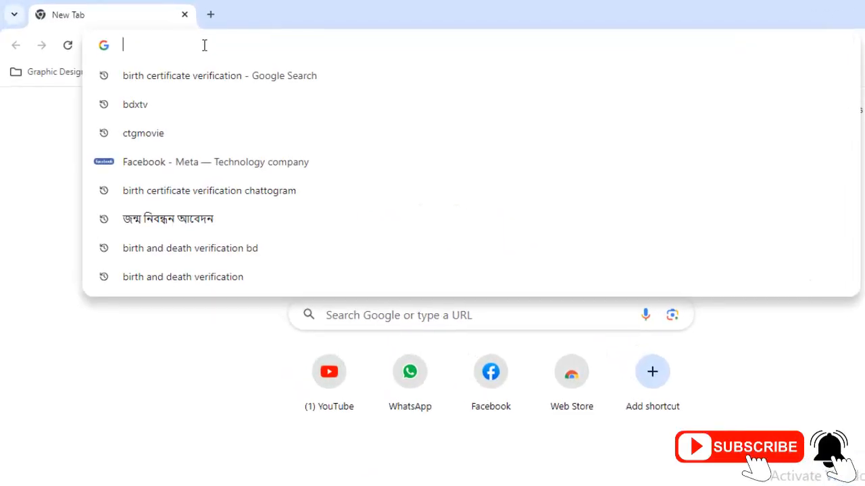
type("epass")
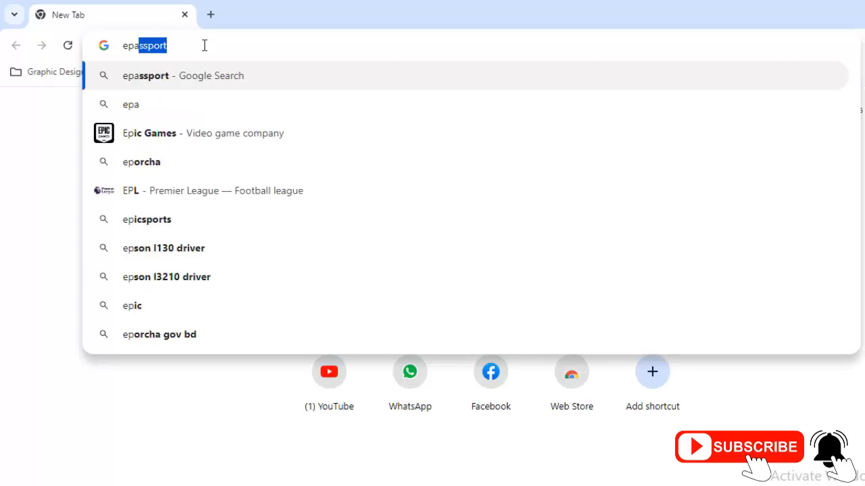
type("port")
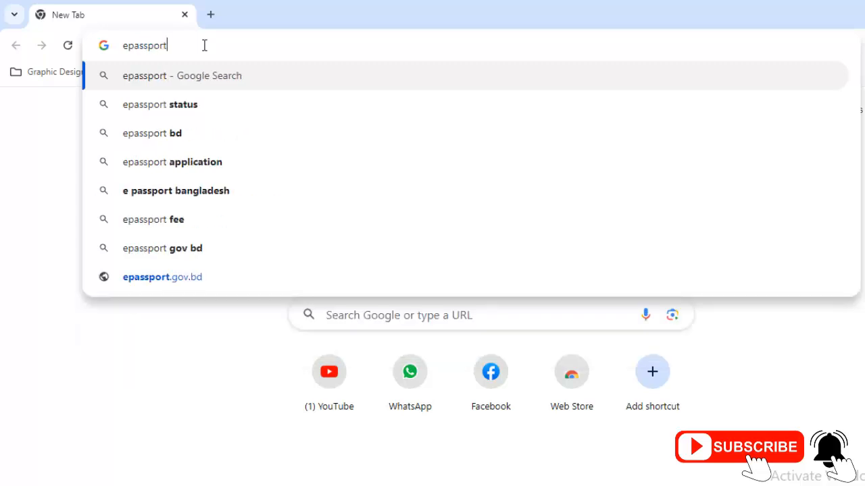
type(".gov.bd")
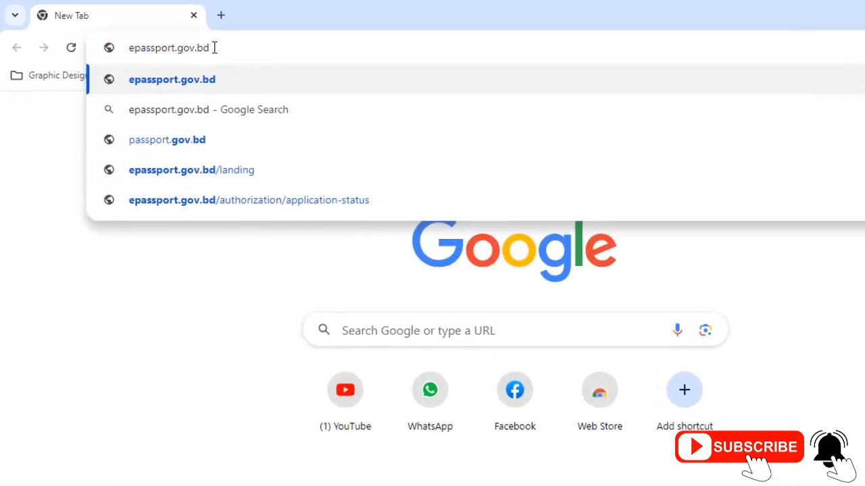
key("Return")
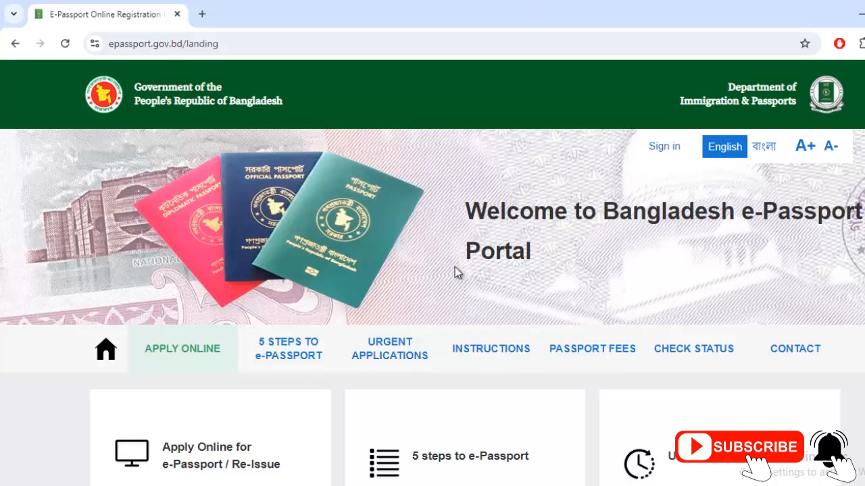
Choose 'Directly to online application' under Apply Online for e-Passport / Re-Issue
scroll(406, 274, "down", 2)
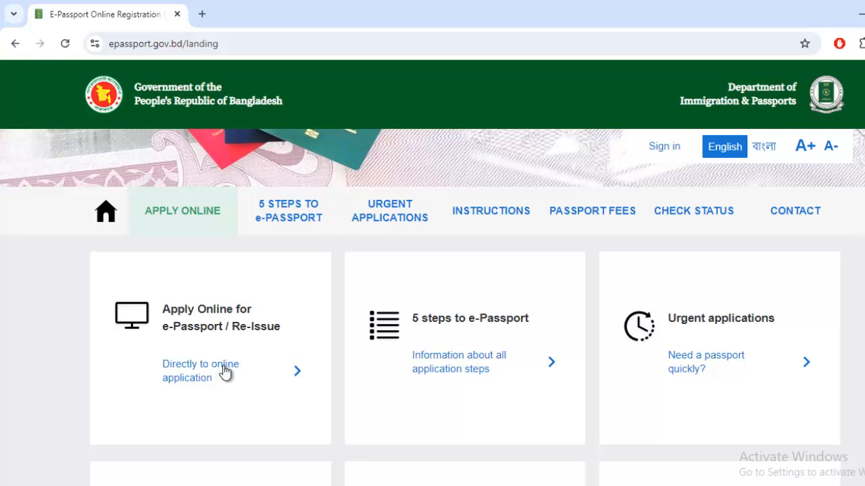
left_click(215, 370)
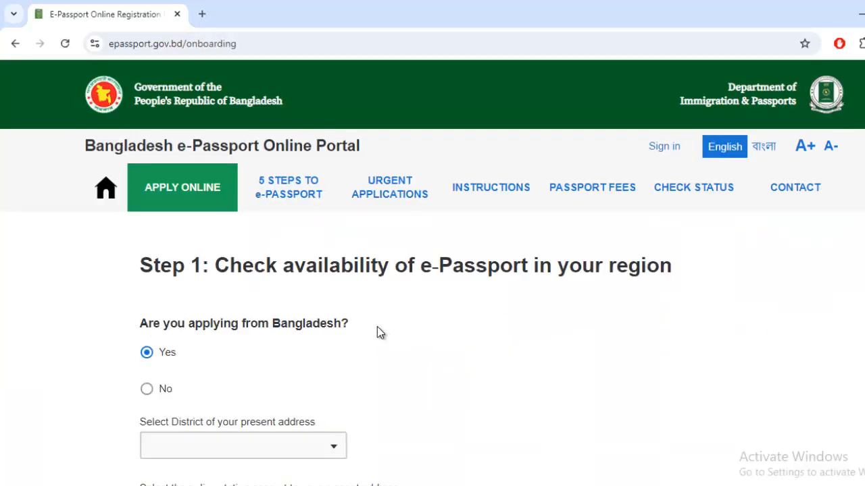
Keep Yes selected for applying from within Bangladesh
scroll(281, 344, "down", 2)
scroll(347, 367, "up", 2)
scroll(328, 353, "down", 3)
scroll(371, 357, "up", 3)
scroll(148, 305, "down", 1)
left_click(146, 291)
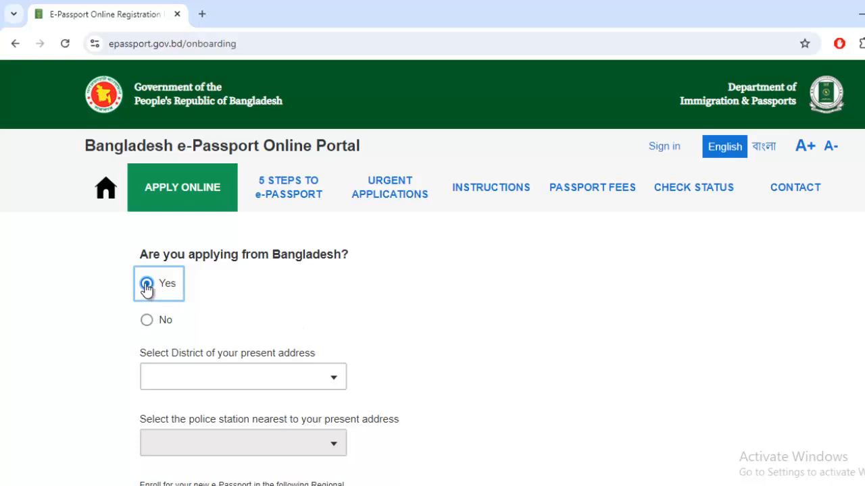
Pick CHATTOGRAM as the present-address district
scroll(317, 310, "down", 1)
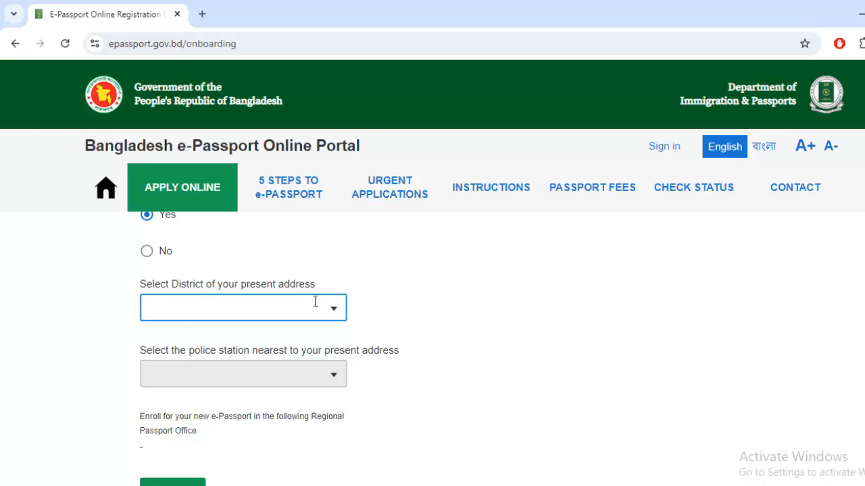
left_click(263, 305)
type("CHI")
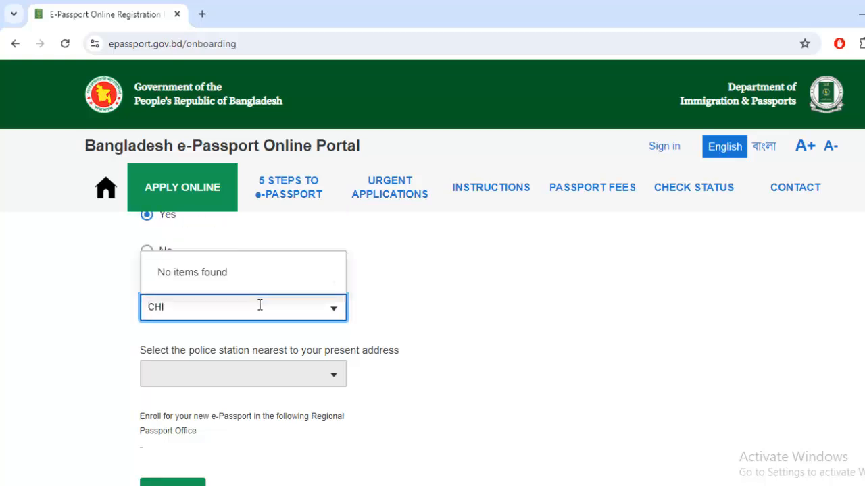
key("BackSpace")
type("A")
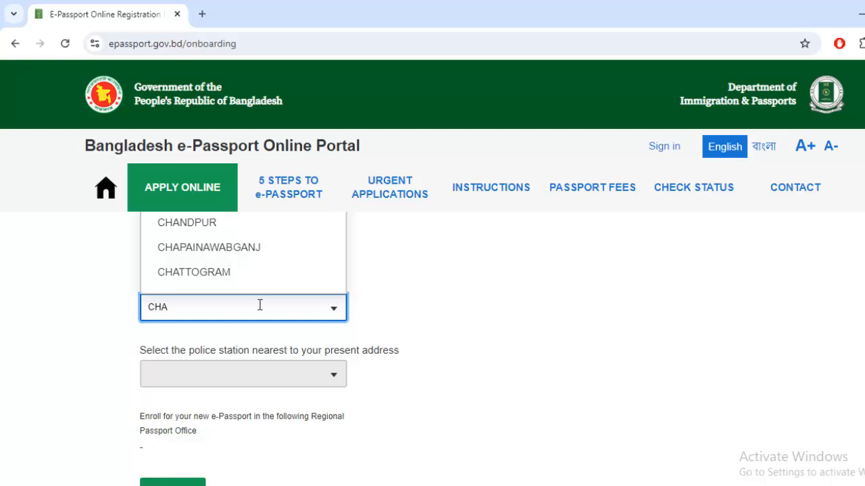
left_click(209, 273)
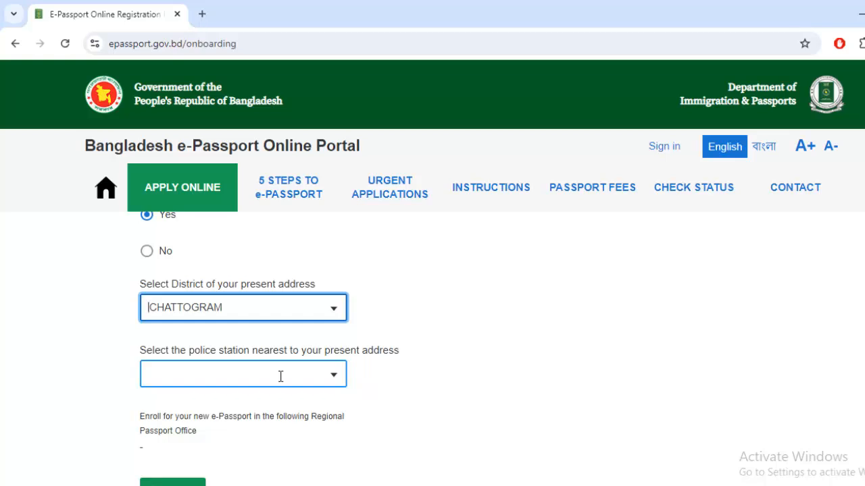
Select LOHAGARA as the nearest police station
left_click(281, 376)
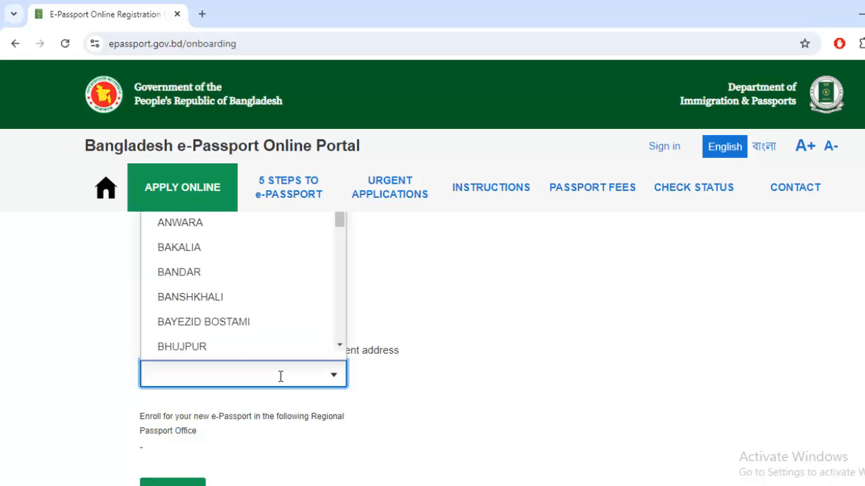
type("LOG")
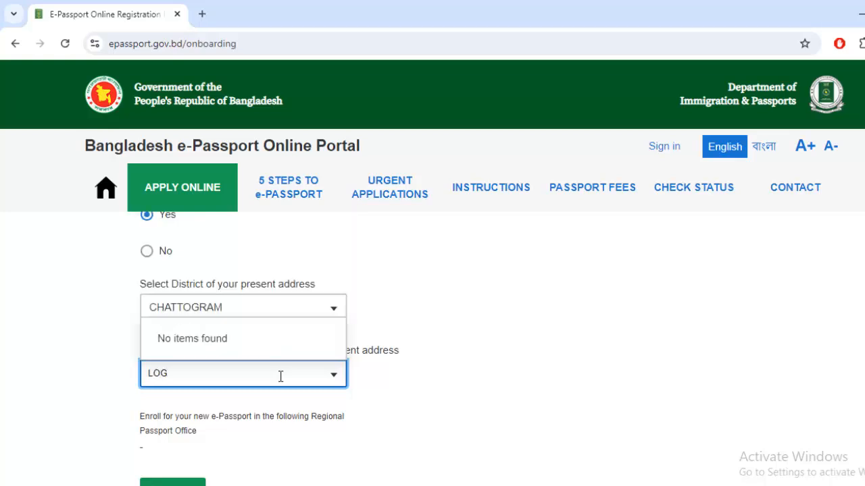
key("BackSpace")
key("Return")
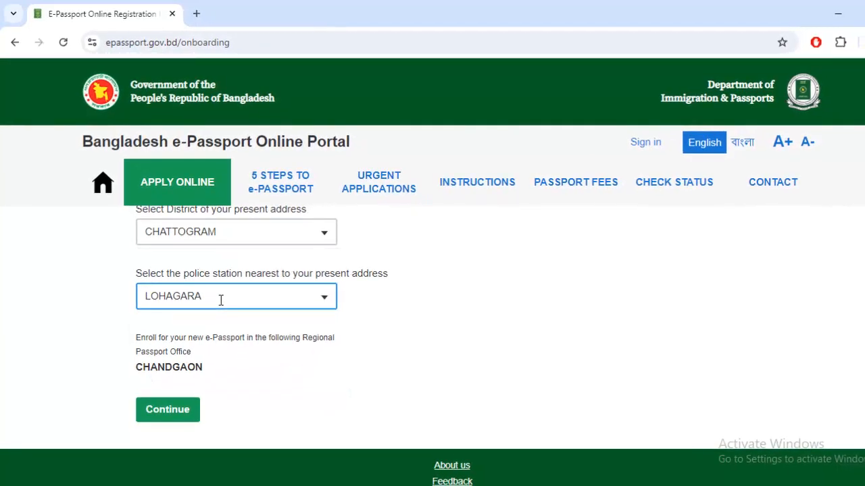
left_click(212, 322)
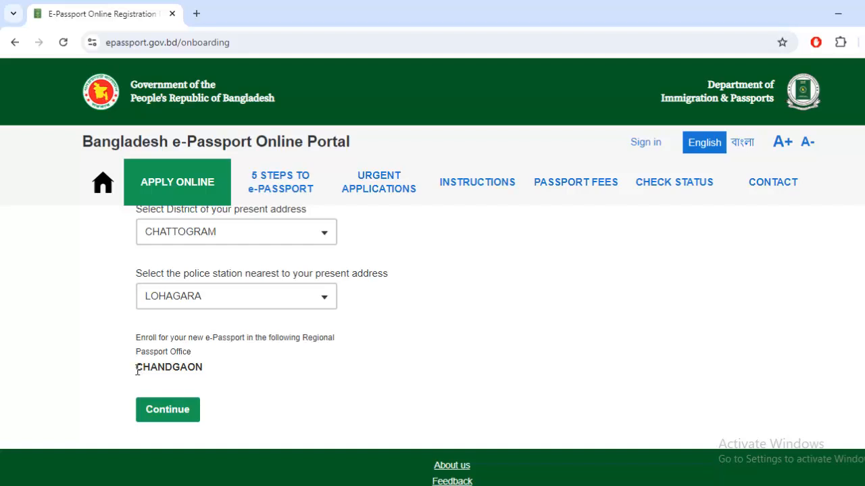
Check the assigned CHANDGAON office and continue to the email step
left_click_drag(137, 369, 200, 367)
left_click(173, 365)
left_click(212, 301)
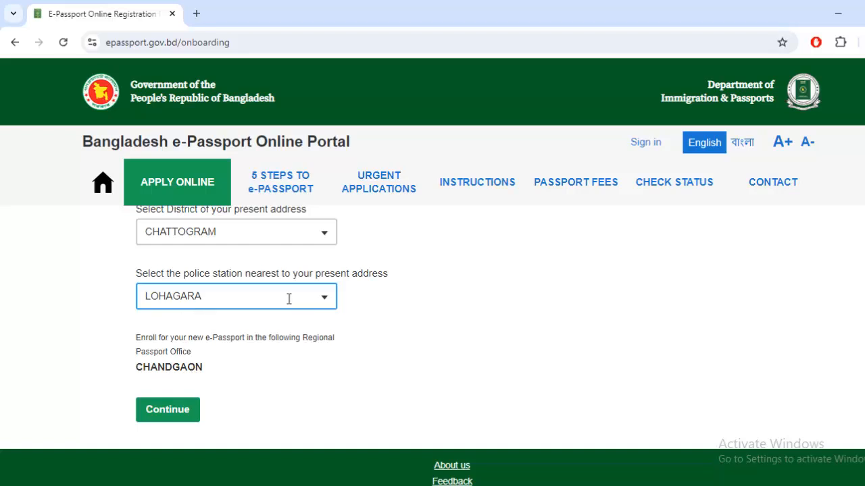
left_click(201, 360)
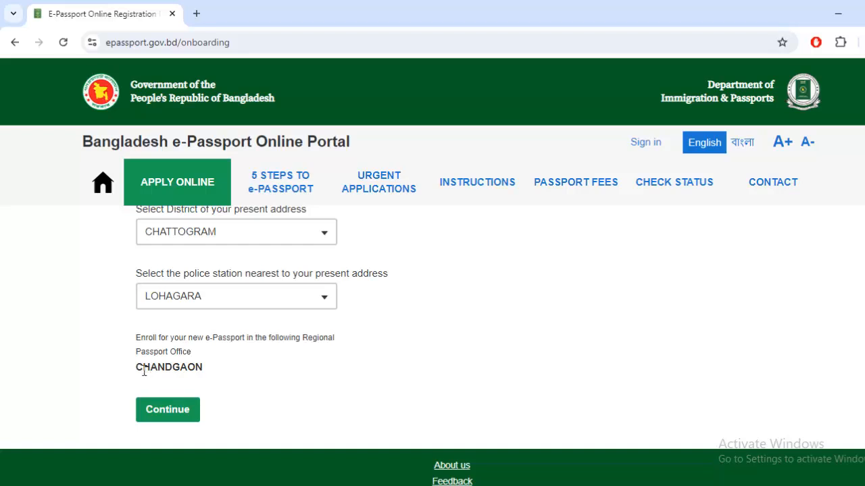
left_click_drag(137, 367, 204, 372)
left_click(188, 369)
left_click(170, 413)
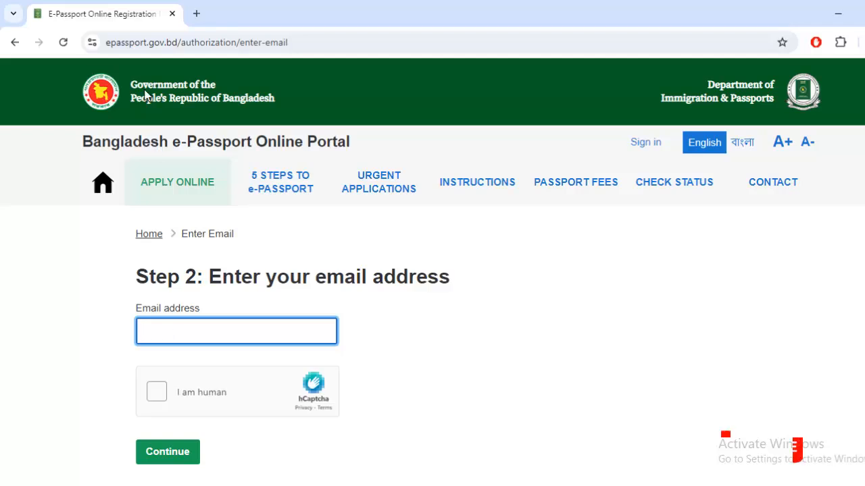
Open Gmail in a new tab and copy the signed-in account's email address
left_click(198, 14)
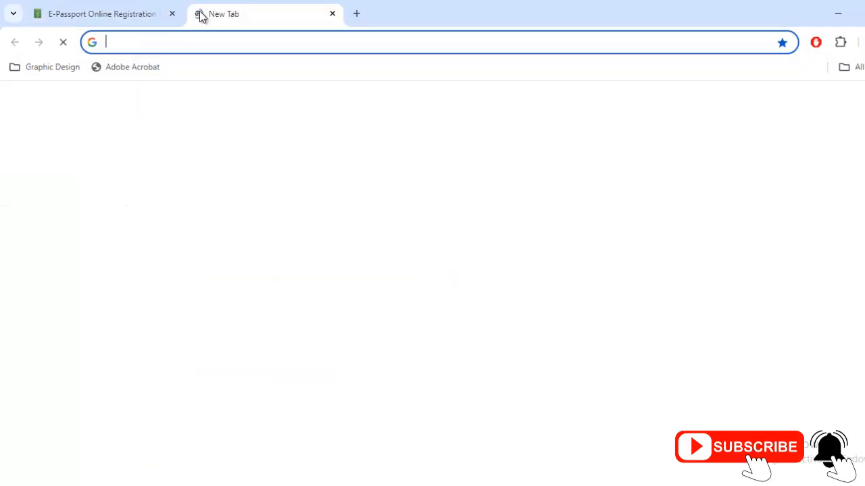
type("gmail")
key("Return")
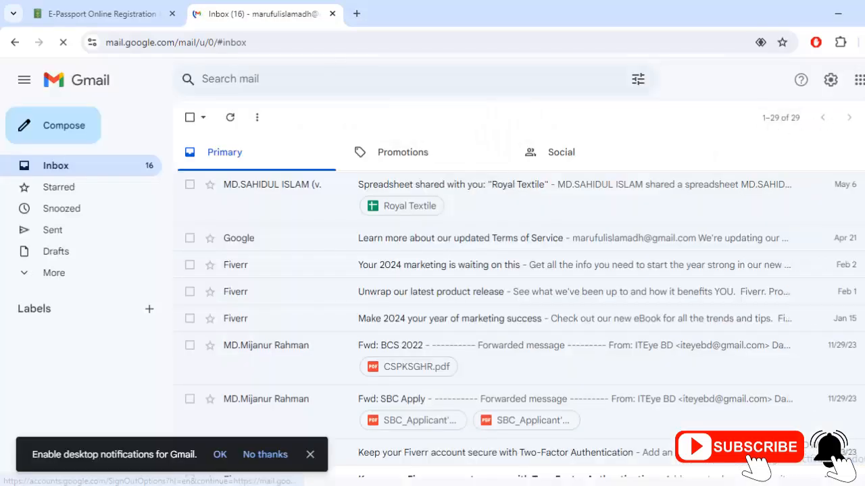
left_click(861, 80)
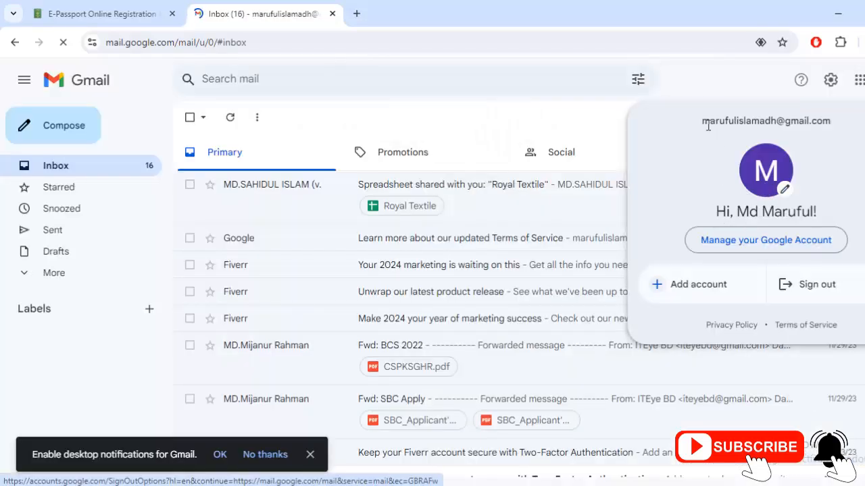
left_click_drag(704, 121, 831, 121)
key("ctrl+c")
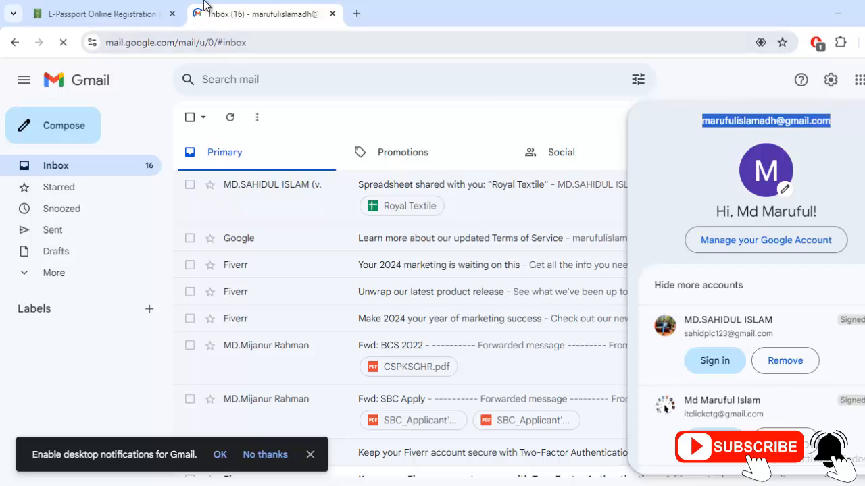
left_click(141, 11)
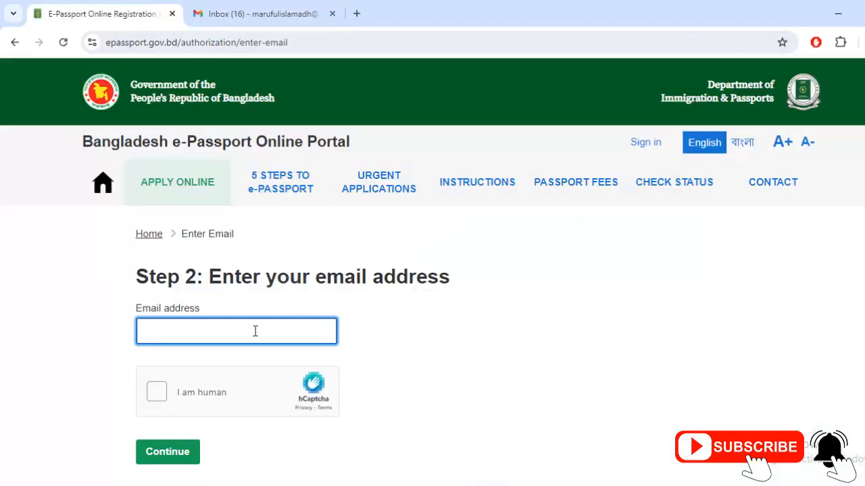
Paste the copied email, pass the hCaptcha check and continue to Step 3
key("ctrl+v")
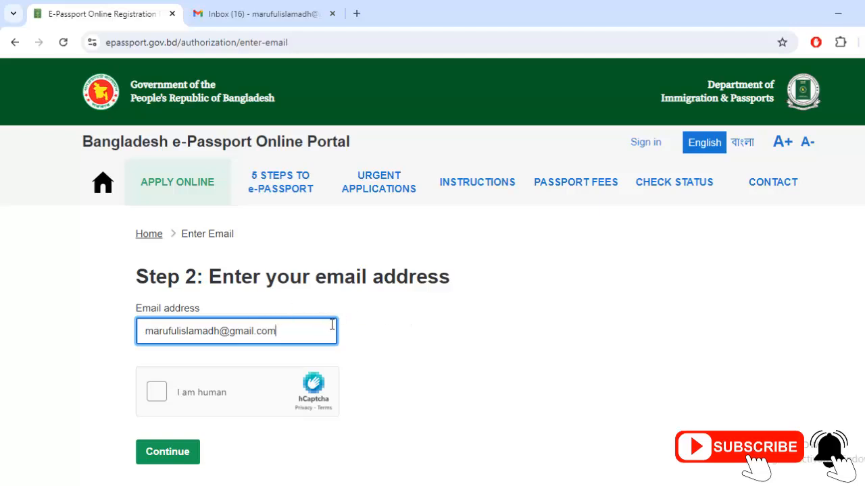
scroll(356, 331, "down", 1)
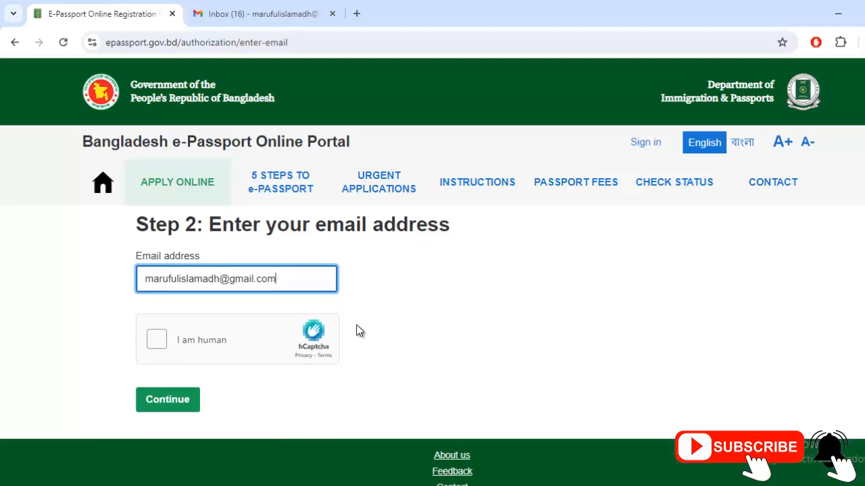
left_click(154, 328)
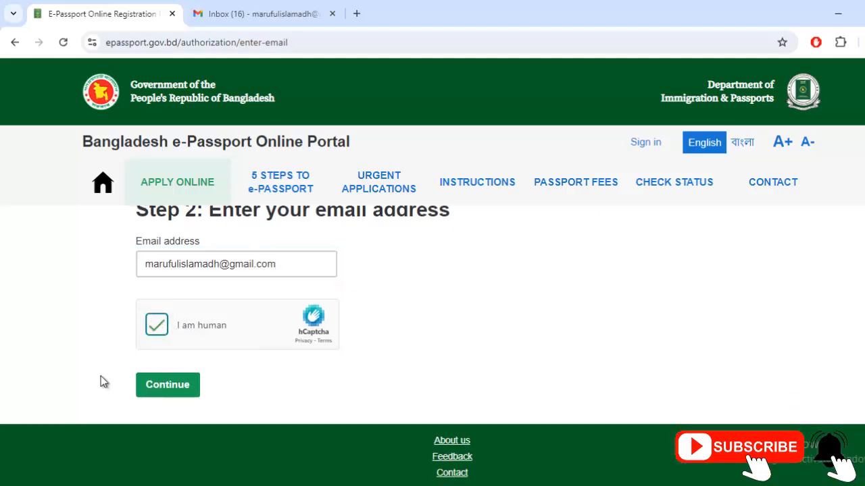
left_click(169, 387)
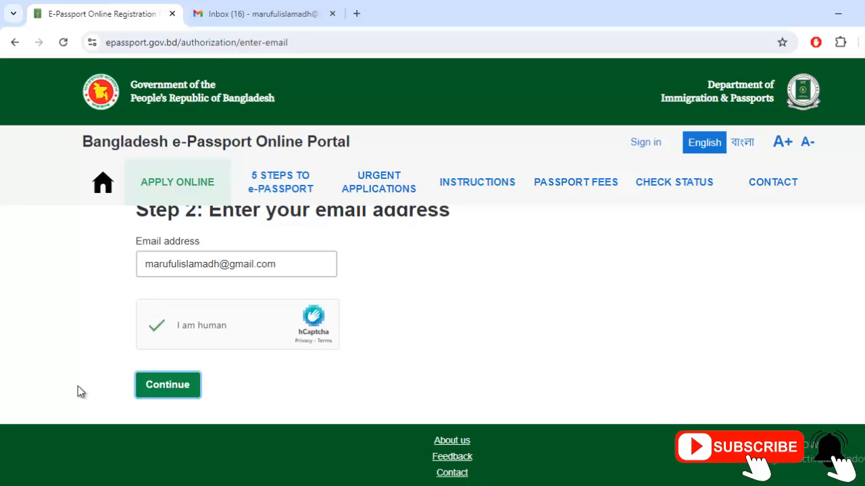
scroll(78, 386, "down", 8)
scroll(78, 386, "up", 4)
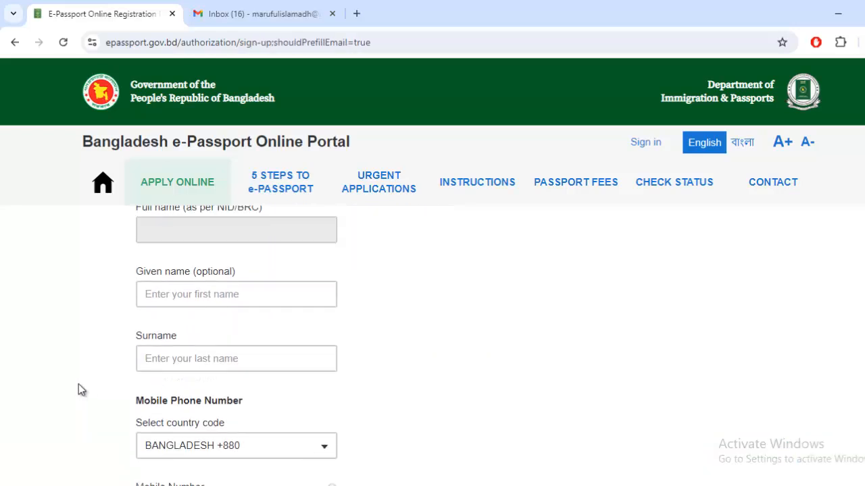
scroll(79, 391, "up", 5)
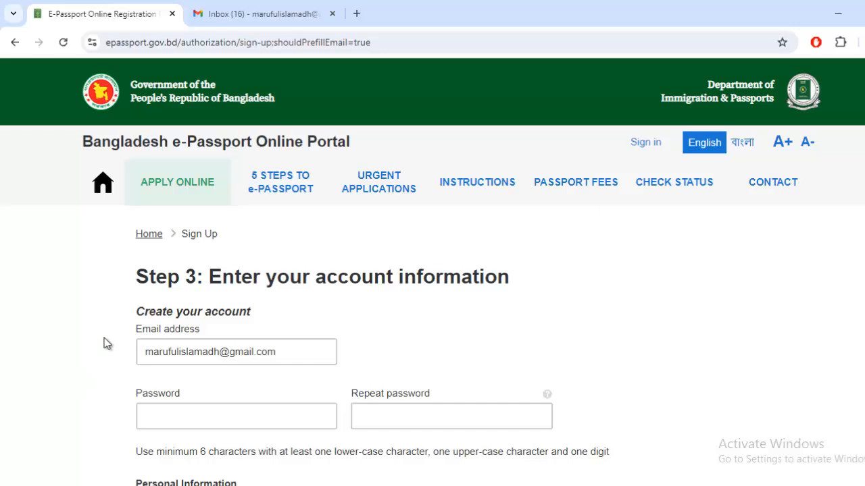
Enter the account password in both Password and Repeat password fields
scroll(245, 344, "down", 1)
left_click(222, 353)
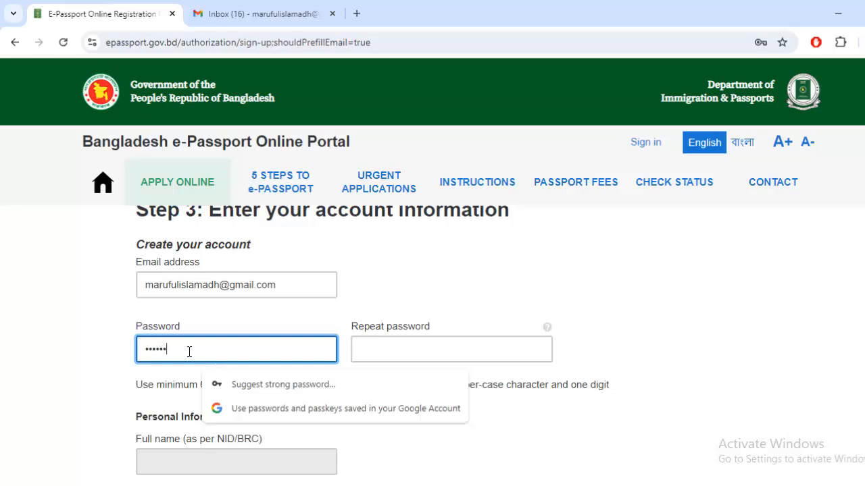
left_click(389, 355)
type("••")
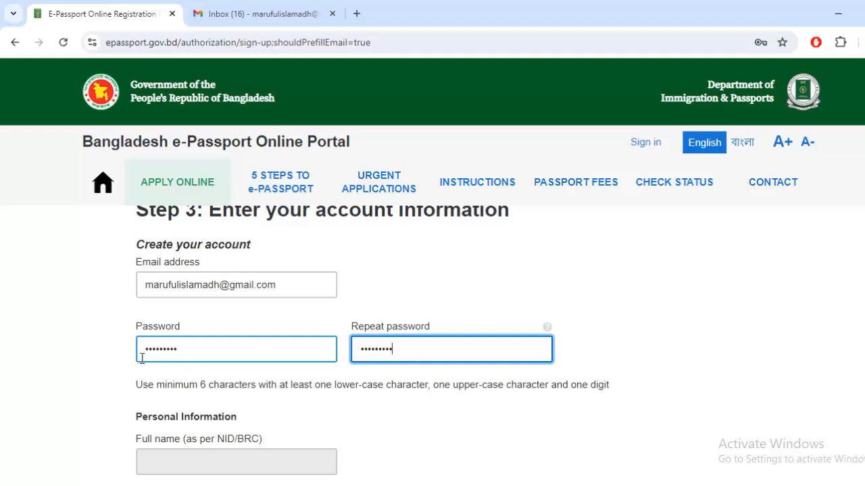
scroll(128, 367, "down", 2)
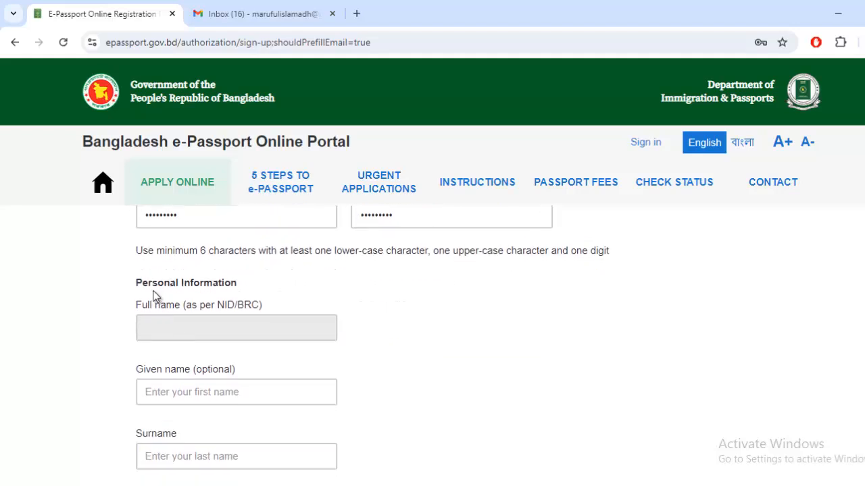
Enter the applicant's given name and surname
left_click_drag(136, 284, 236, 283)
left_click(150, 314)
left_click_drag(137, 306, 182, 307)
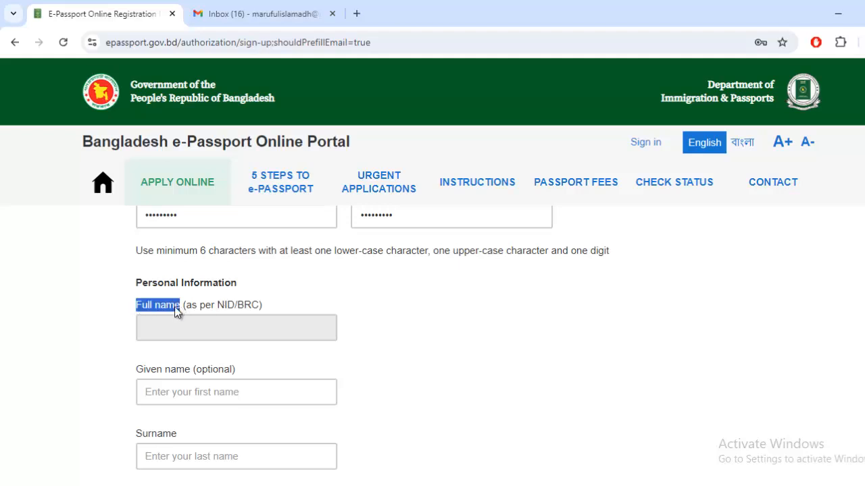
left_click(157, 337)
left_click(206, 402)
left_click(194, 392)
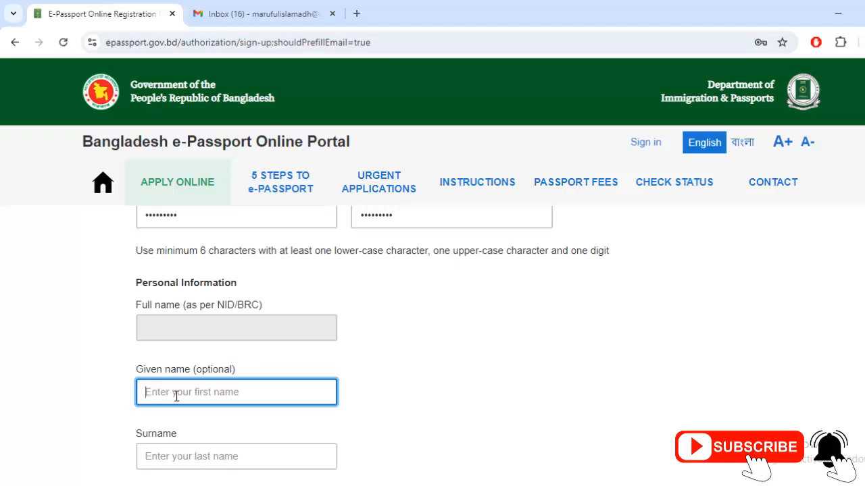
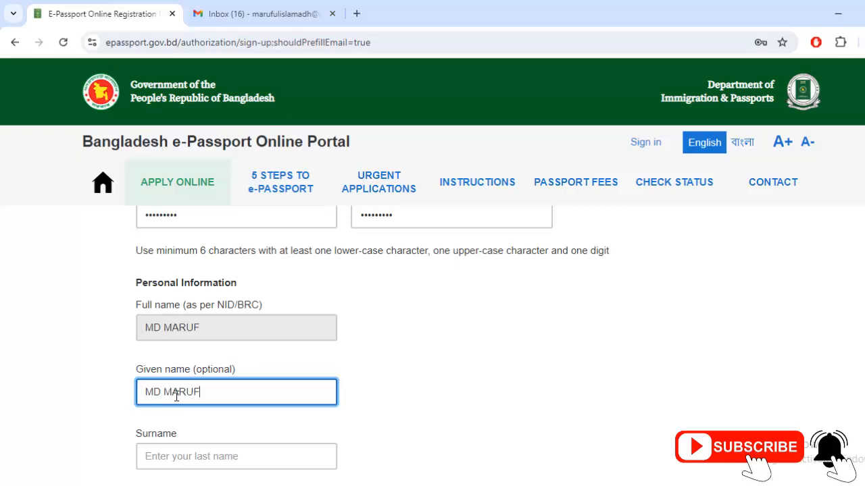
left_click(198, 459)
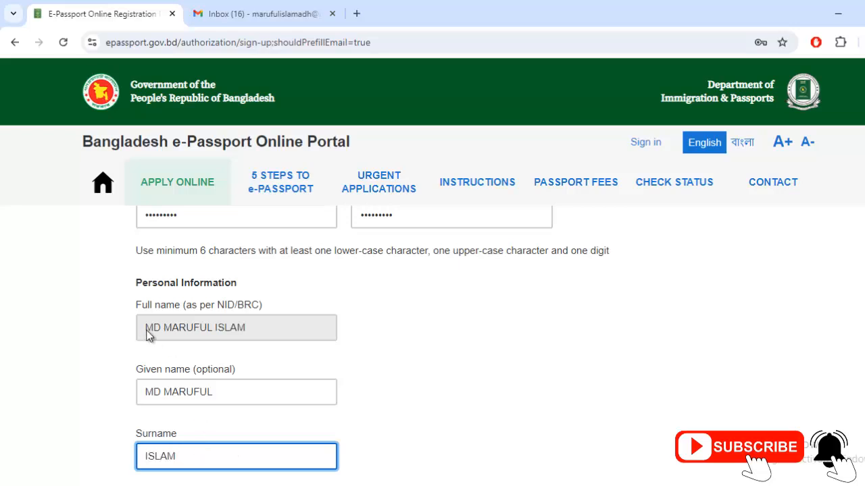
Review the auto-filled full name and remove a stray period from the given name
left_click_drag(143, 328, 214, 327)
left_click(253, 331)
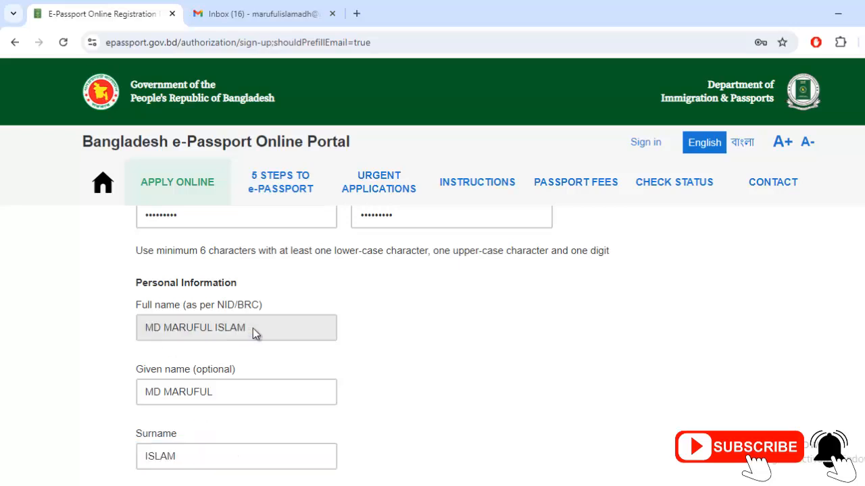
scroll(249, 356, "down", 1)
left_click(200, 330)
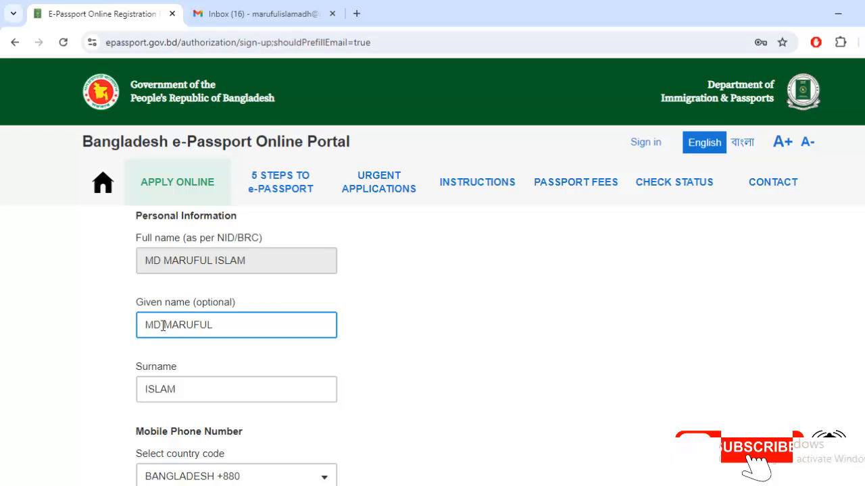
left_click(163, 324)
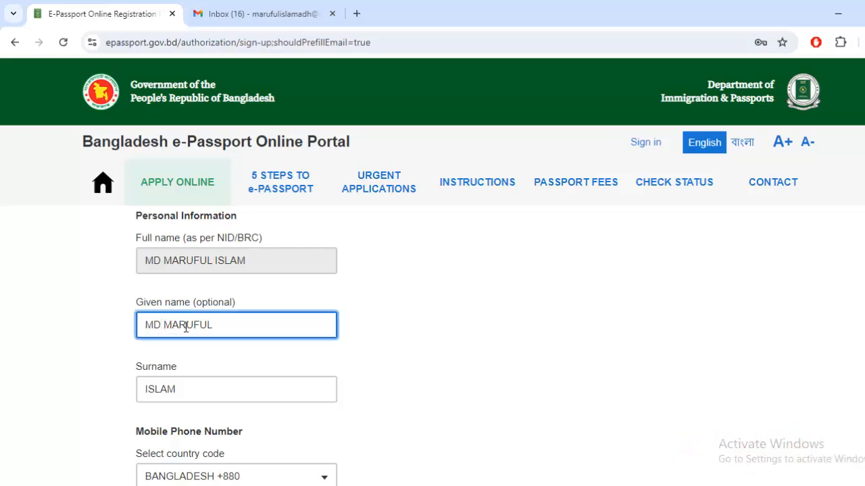
type(".")
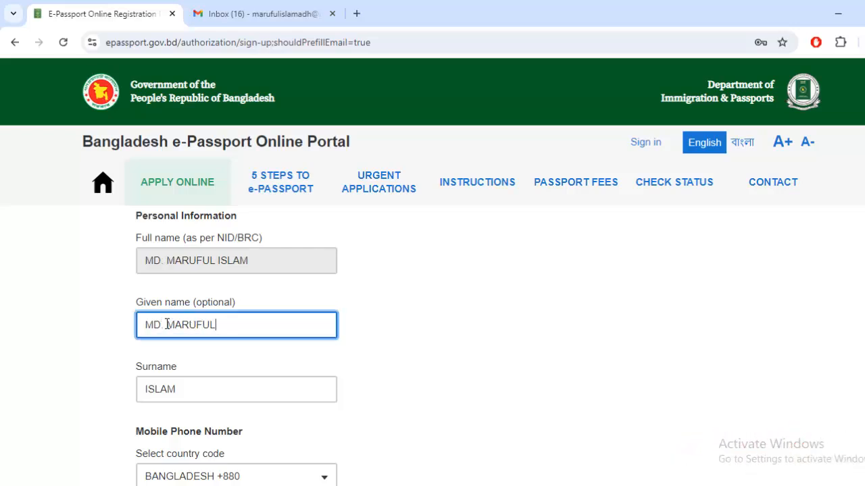
left_click(166, 324)
key("BackSpace")
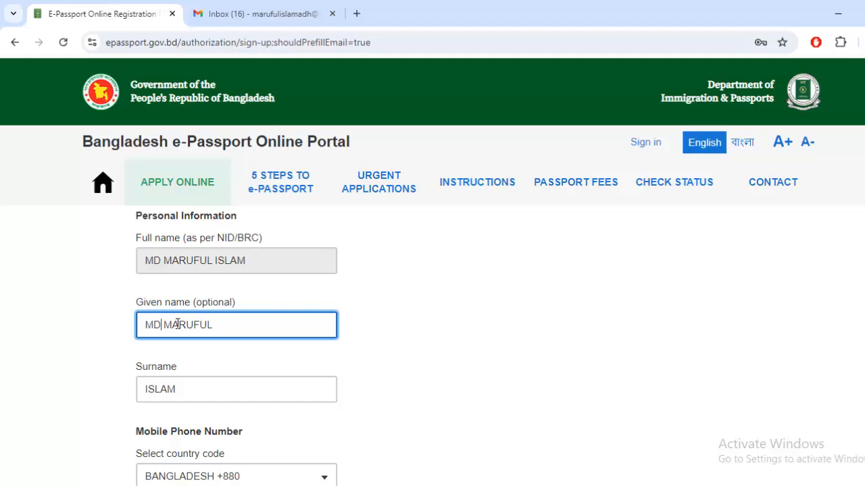
scroll(235, 343, "down", 3)
left_click(234, 343)
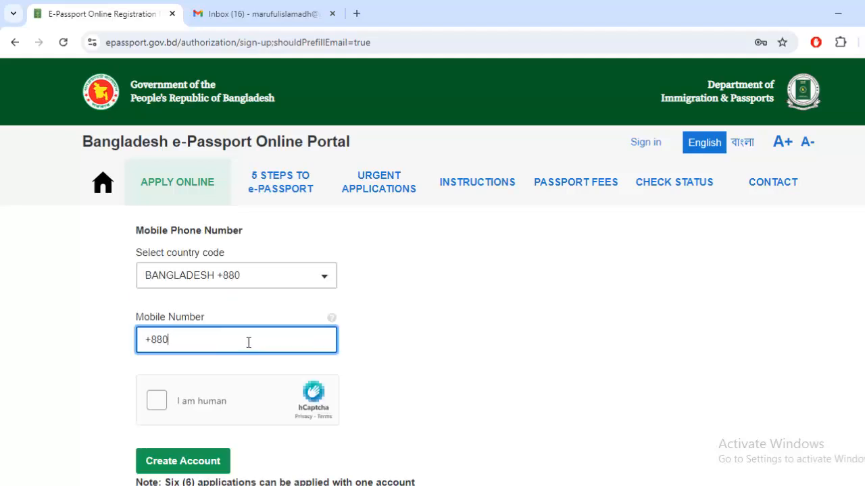
Enter the mobile number, tick the hCaptcha box and create the account
type("1")
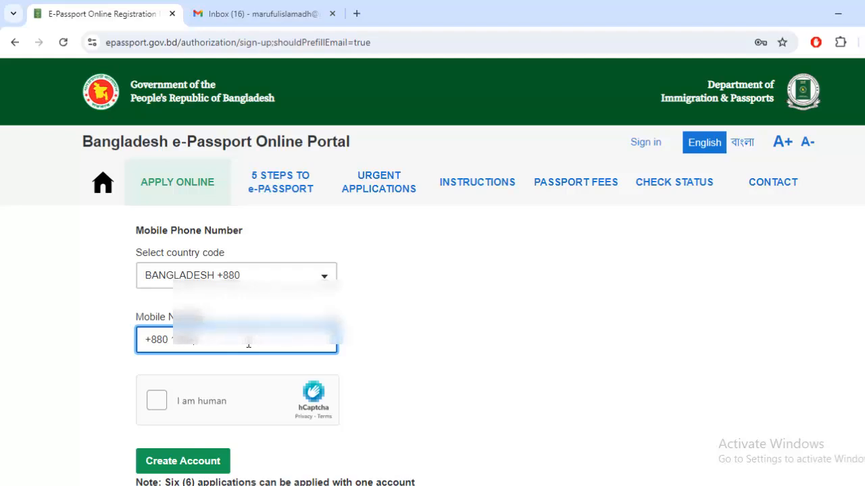
scroll(249, 343, "down", 1)
left_click(157, 354)
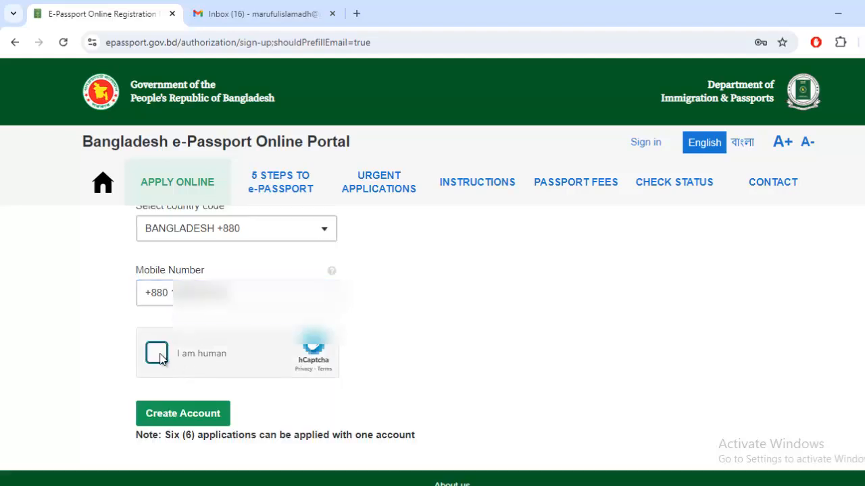
left_click(196, 415)
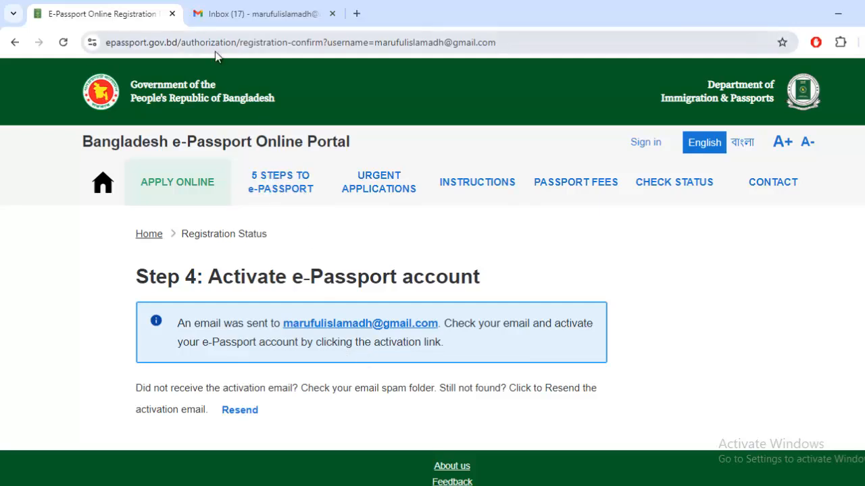
Switch to the Gmail inbox tab to find the activation email
left_click(235, 7)
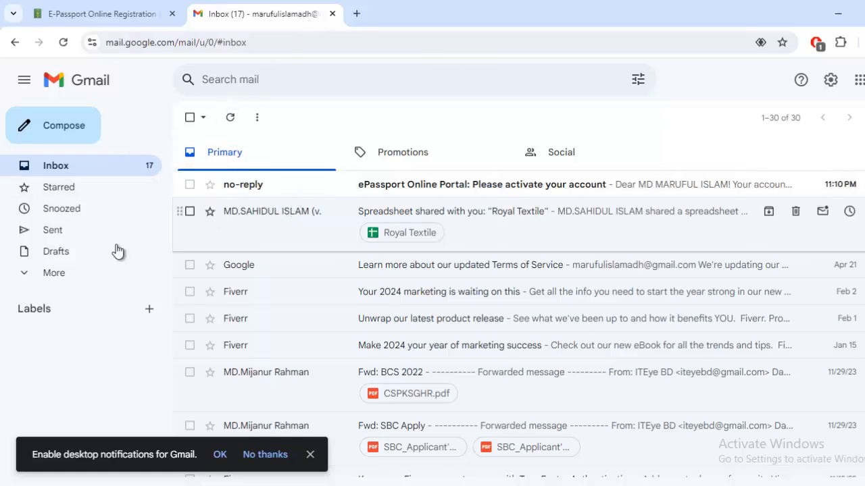
Find the no-reply ePassport activation email in Gmail and follow its HERE activation link
left_click(58, 278)
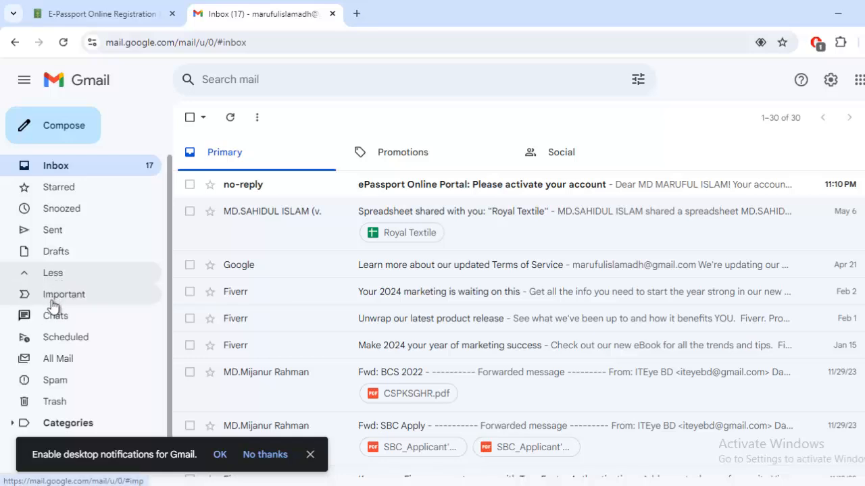
left_click(68, 378)
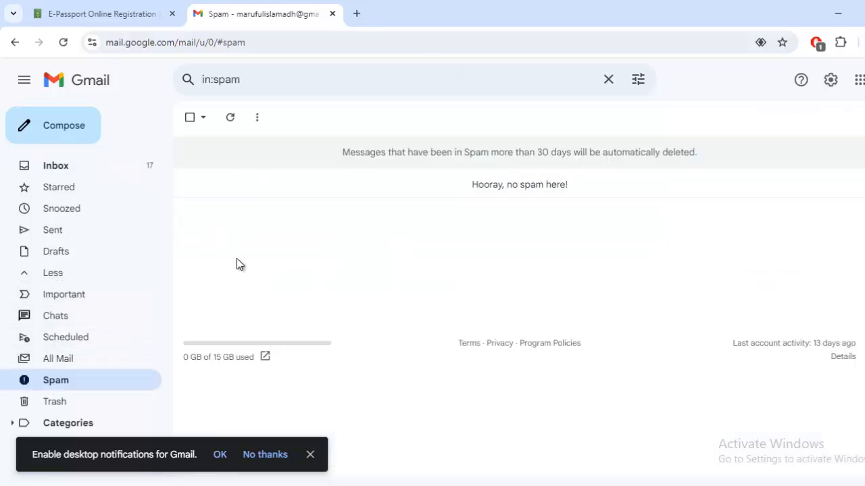
left_click(58, 168)
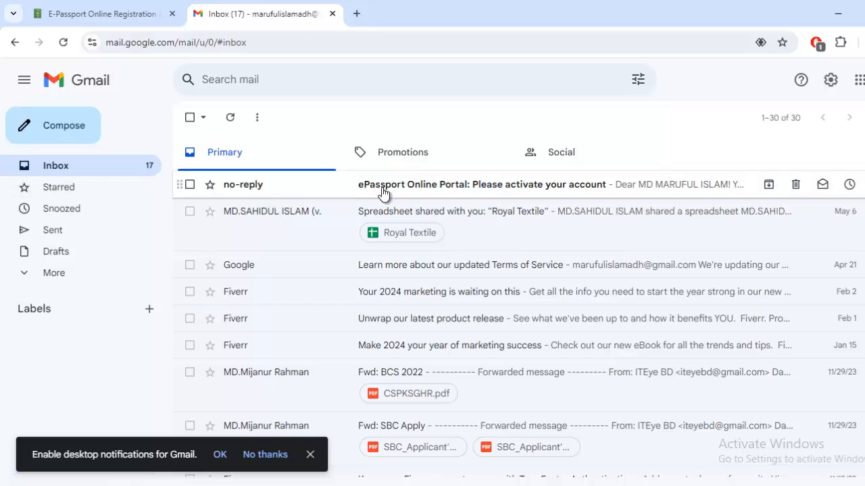
left_click(334, 186)
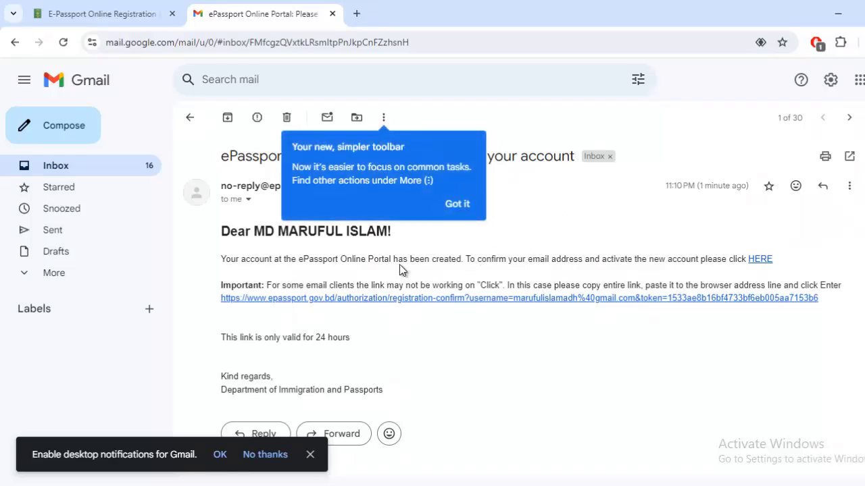
left_click(760, 259)
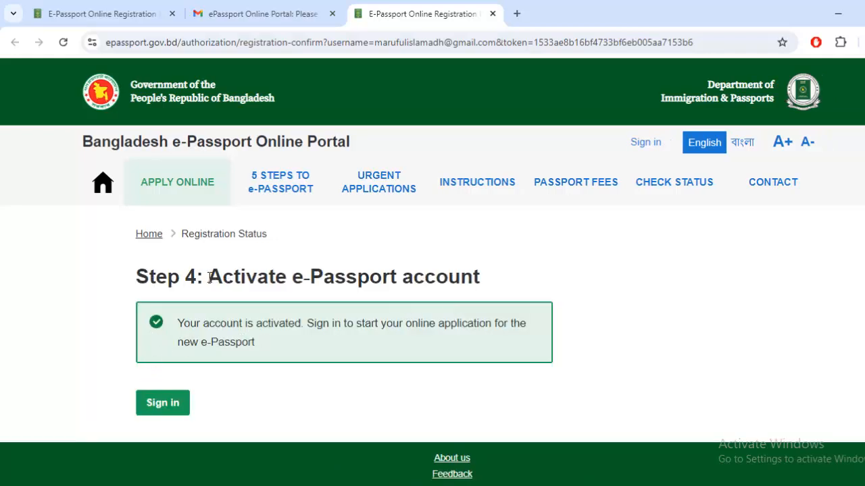
Go to the portal's sign-in form after copying the Gmail account's email address for login
left_click_drag(210, 277, 290, 277)
left_click(611, 264)
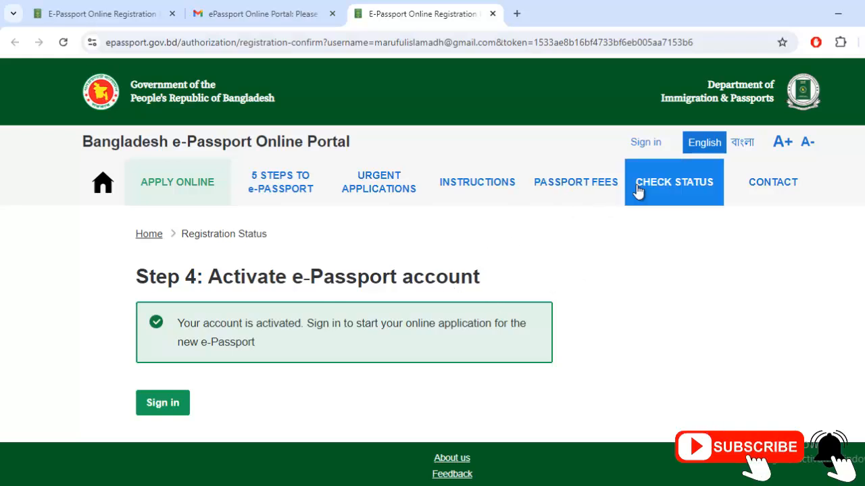
left_click(647, 144)
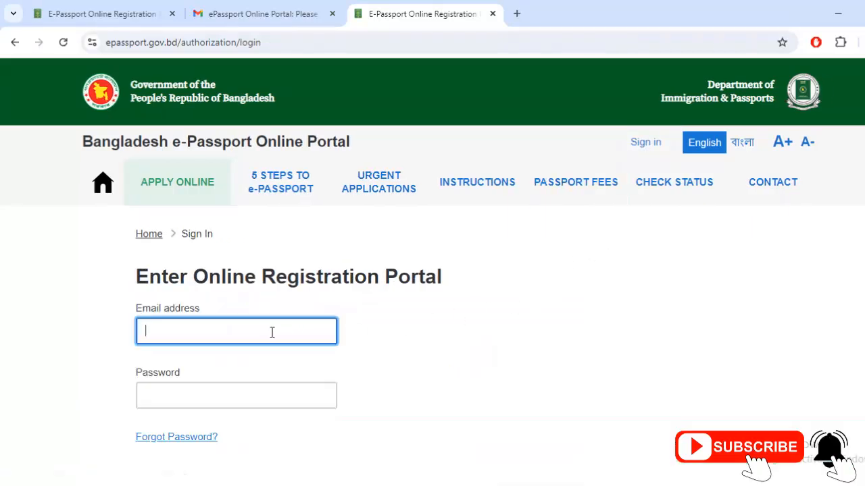
left_click(263, 13)
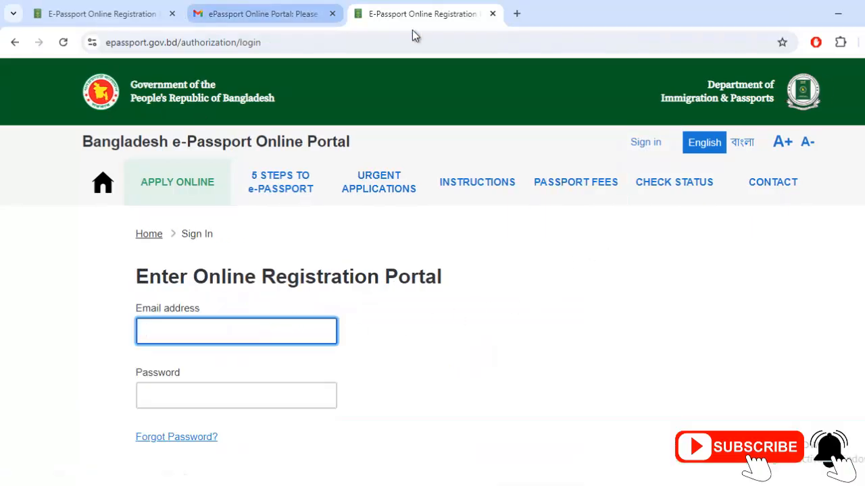
left_click(864, 80)
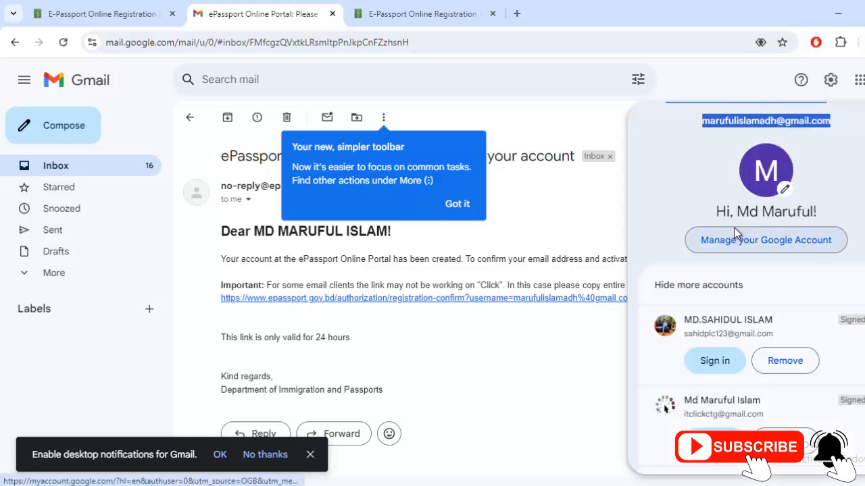
triple_click(723, 120)
key("ctrl+c")
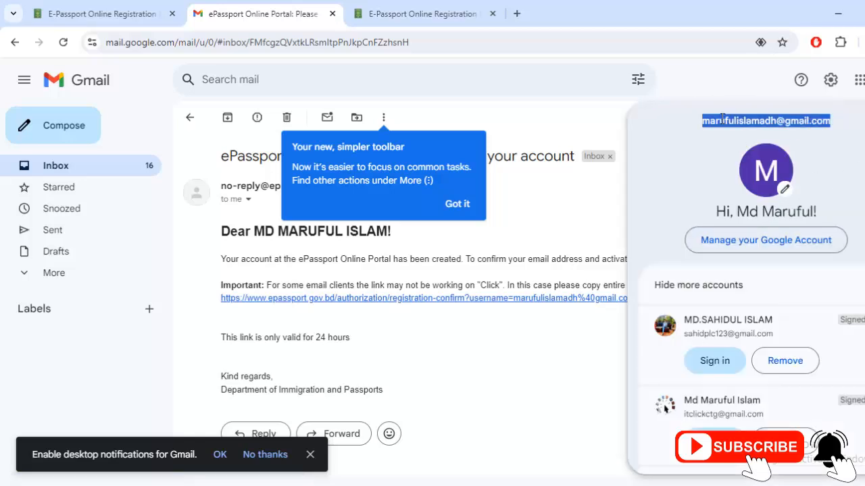
left_click(477, 9)
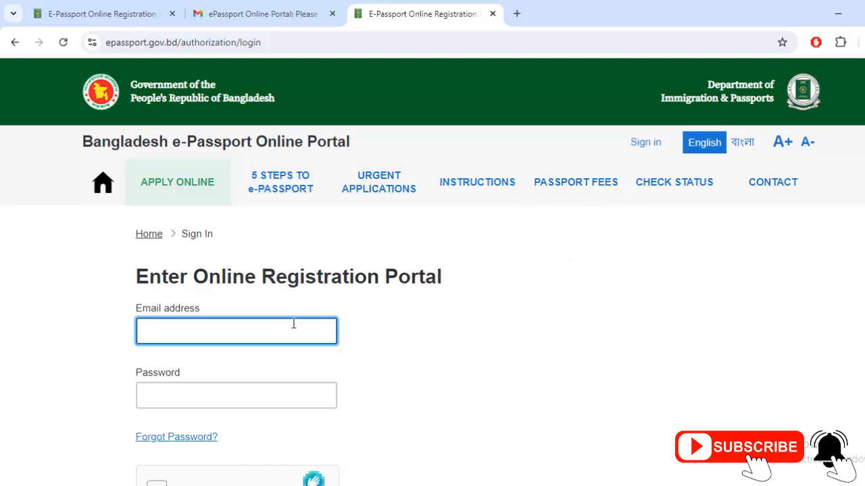
Sign in with the pasted email and the account password, passing the hCaptcha 'I am human' check
key("ctrl+v")
left_click(242, 401)
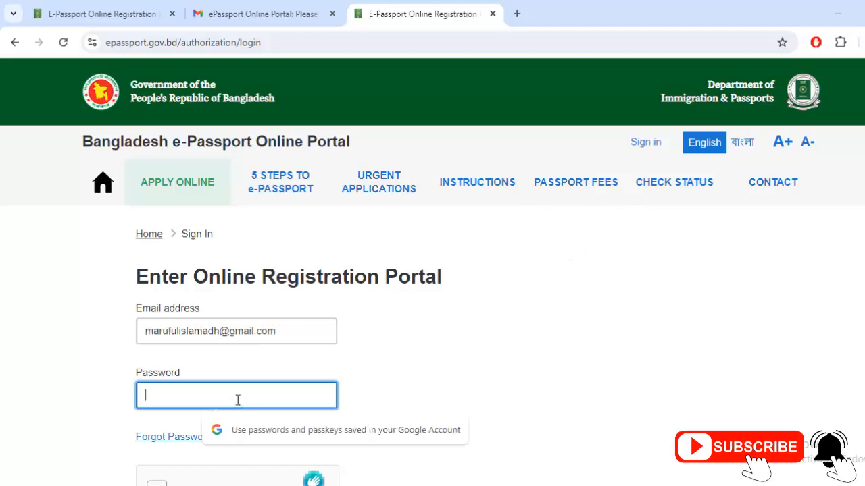
key("Return")
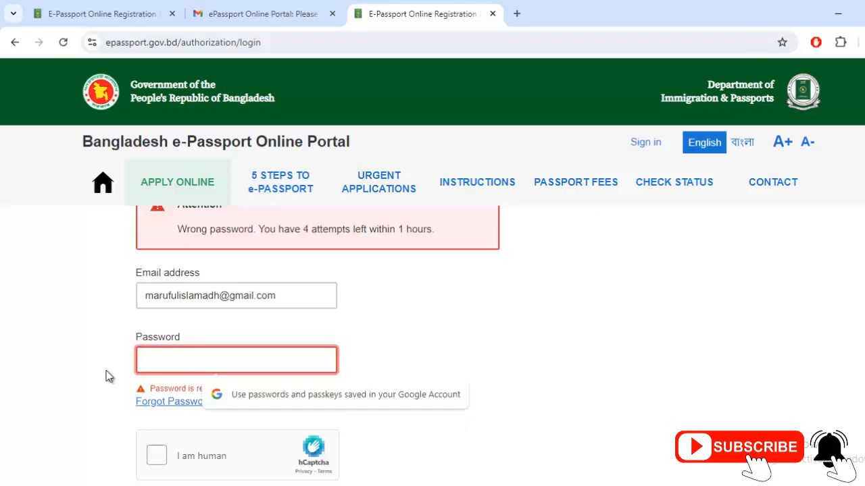
type("•")
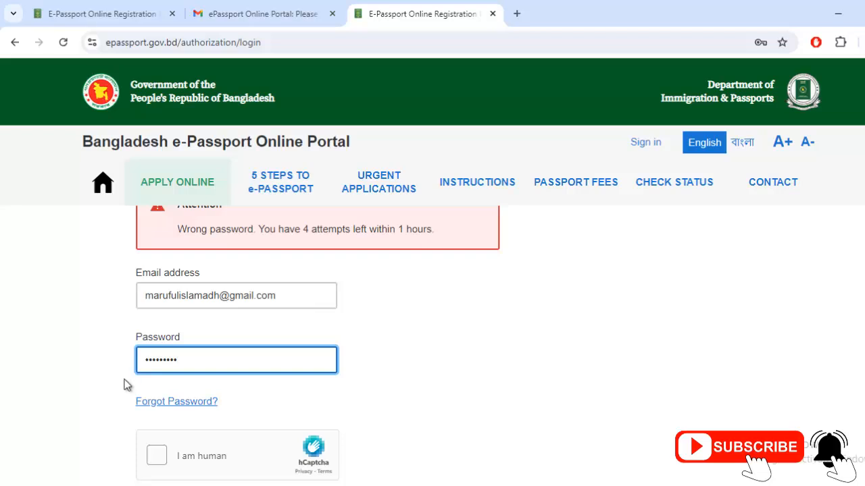
scroll(167, 433, "down", 1)
left_click(157, 390)
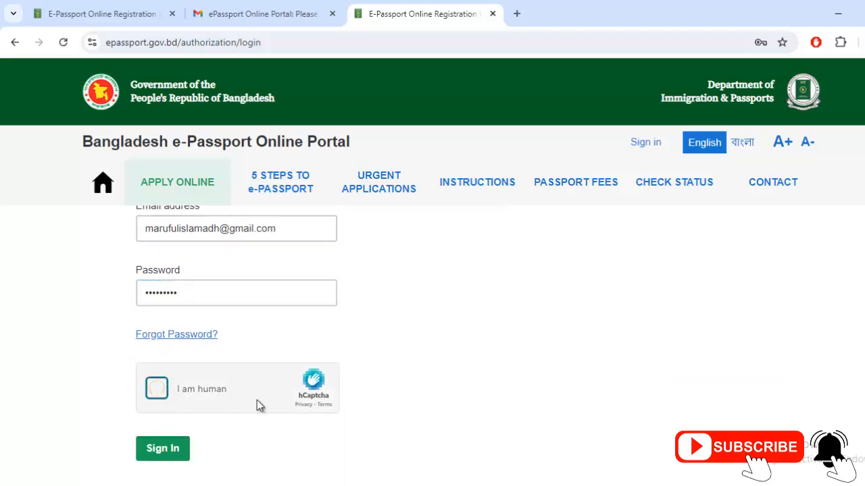
left_click(167, 447)
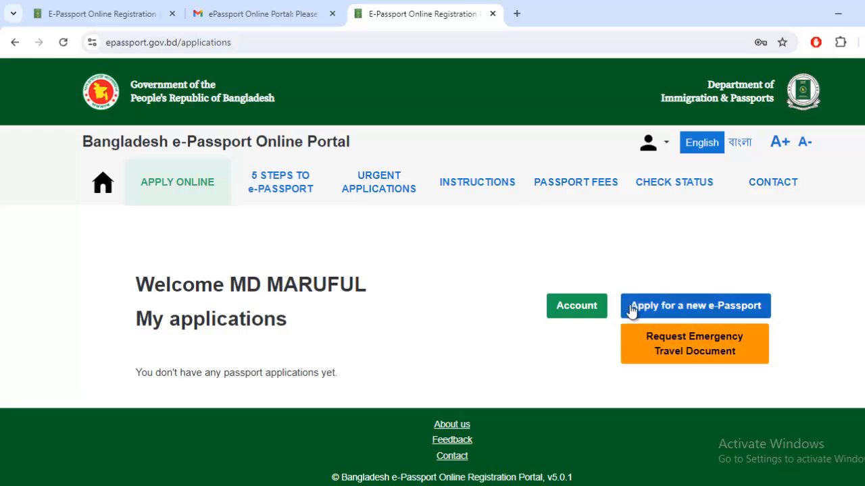
Start a new e-Passport application from the My applications page
left_click(723, 311)
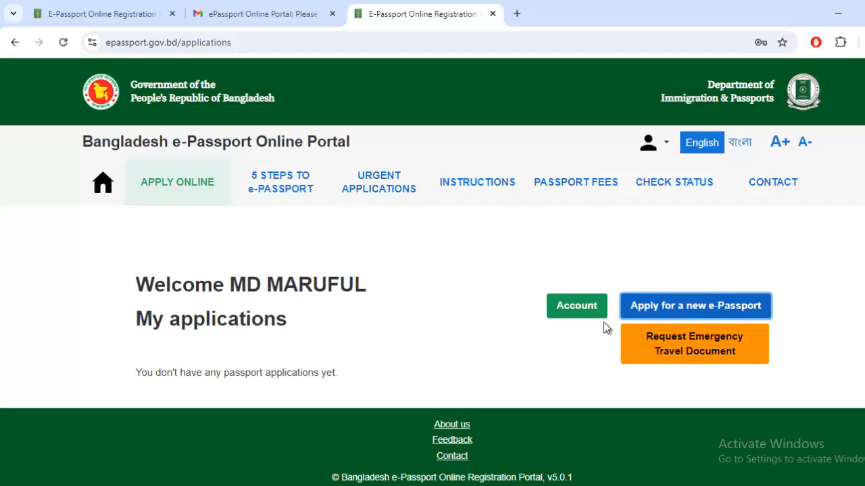
scroll(398, 279, "down", 1)
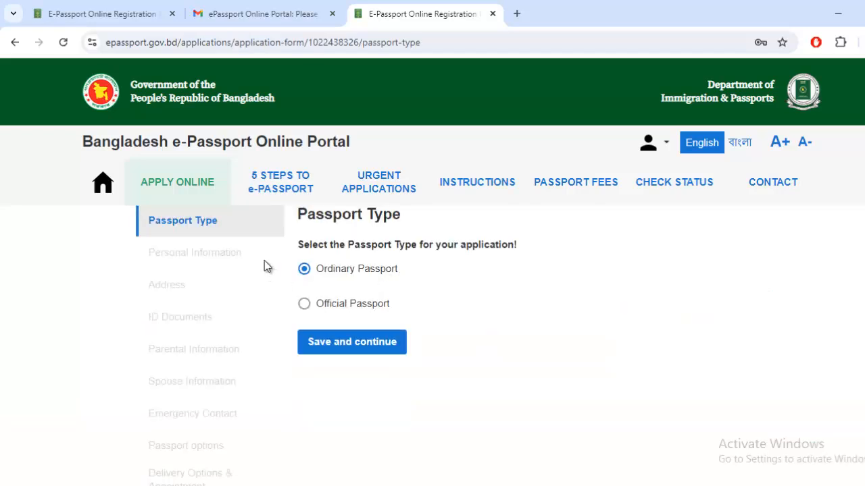
Confirm Ordinary Passport as the passport type and save to continue
left_click(304, 270)
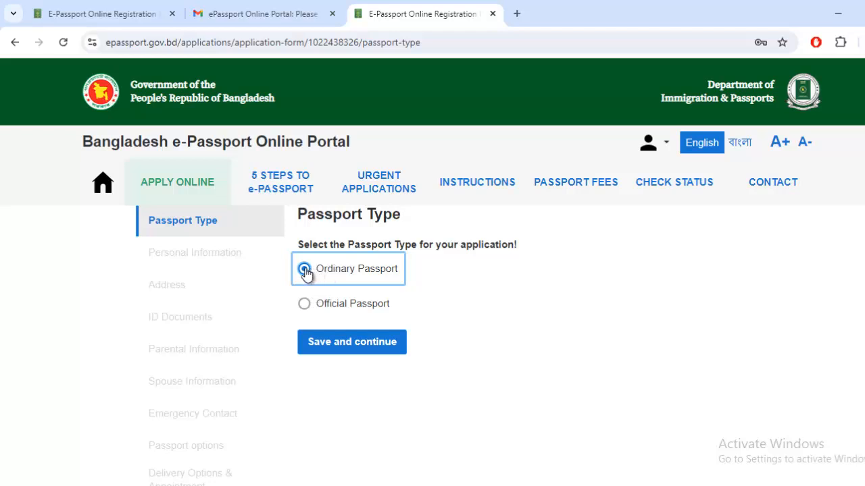
left_click(344, 347)
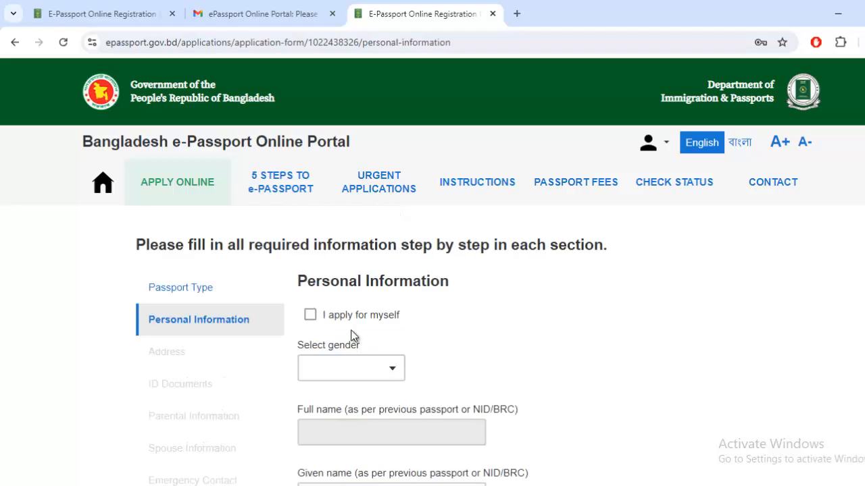
Tick then untick 'I apply for myself', leaving it off, and bring up the gender dropdown
scroll(511, 324, "down", 2)
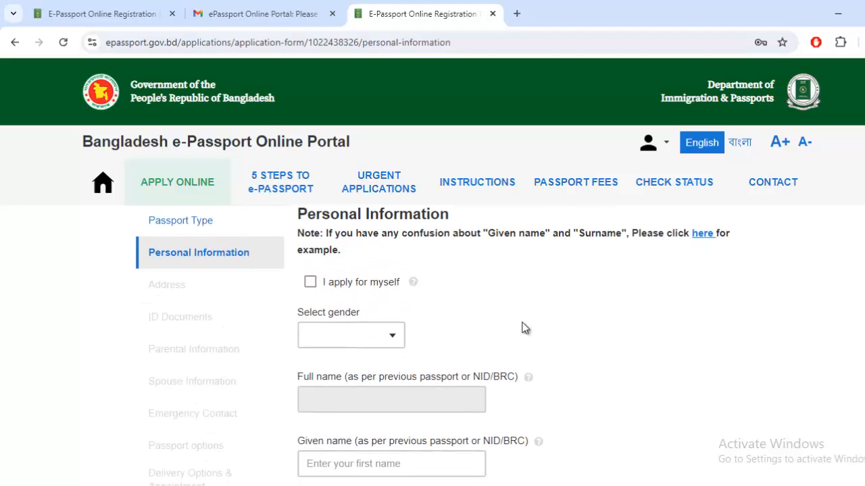
scroll(523, 328, "down", 1)
scroll(338, 270, "up", 1)
left_click(350, 292)
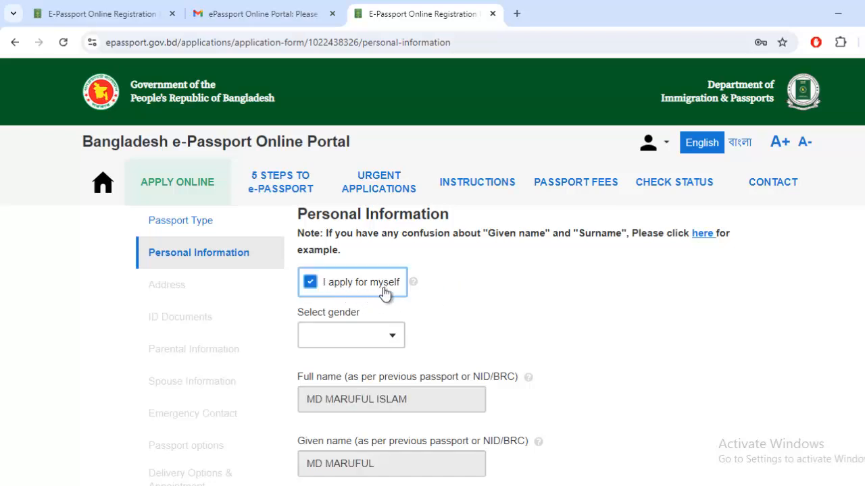
scroll(470, 313, "down", 1)
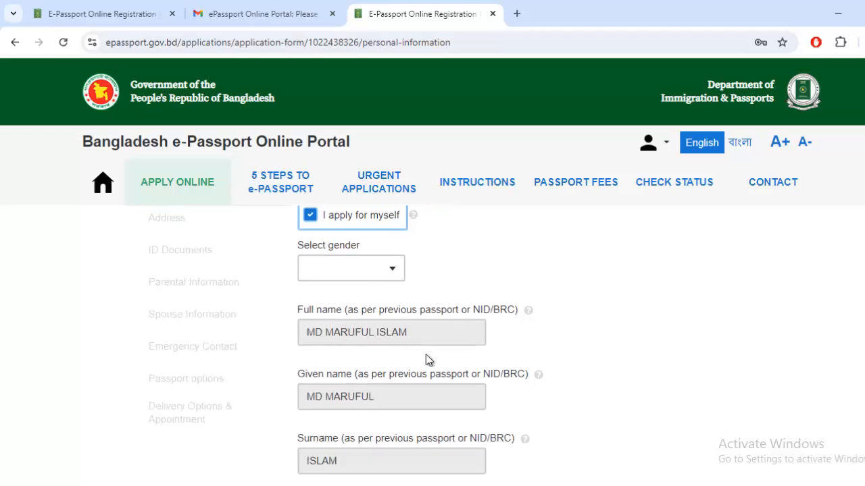
scroll(408, 397, "down", 1)
scroll(369, 397, "up", 3)
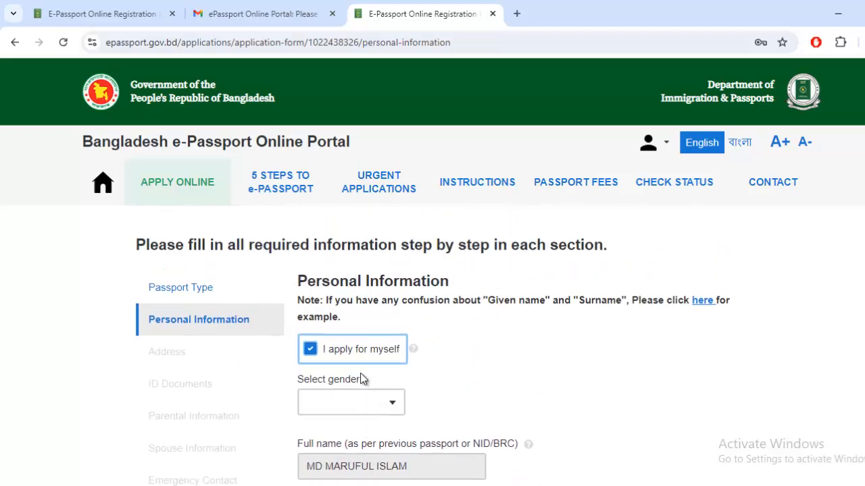
scroll(359, 370, "down", 1)
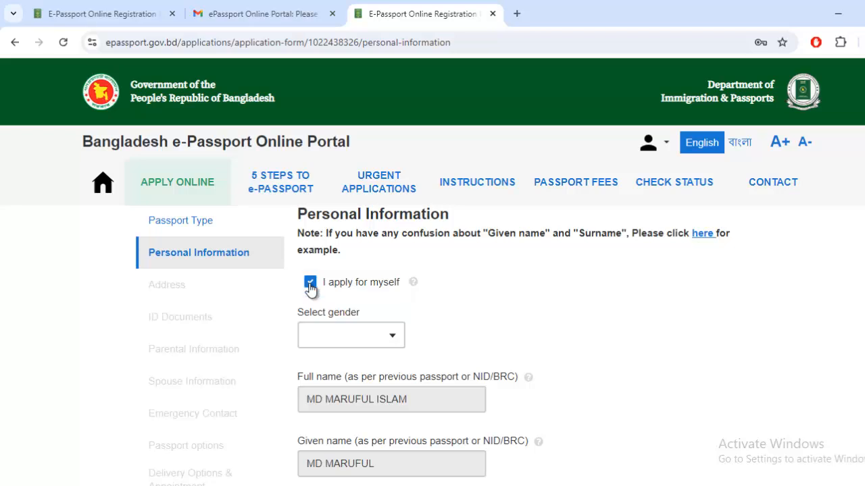
left_click(309, 284)
left_click(375, 336)
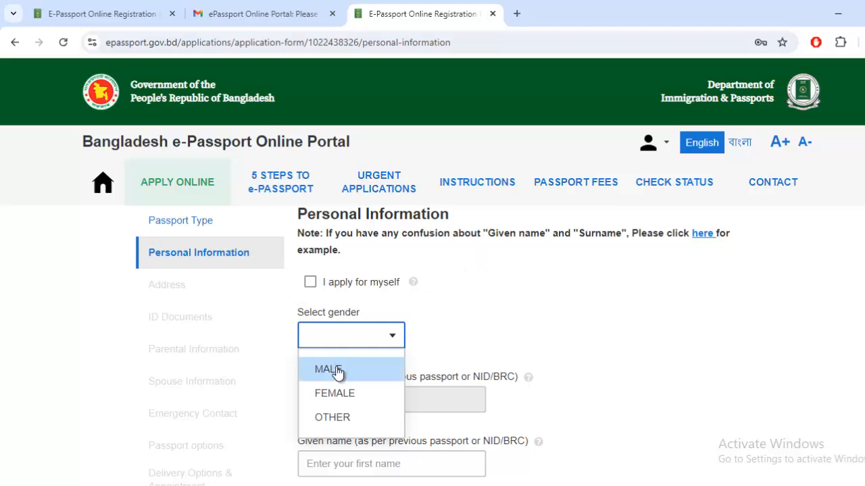
Set gender to MALE and enter the applicant's given name and surname
left_click(337, 369)
scroll(459, 335, "down", 1)
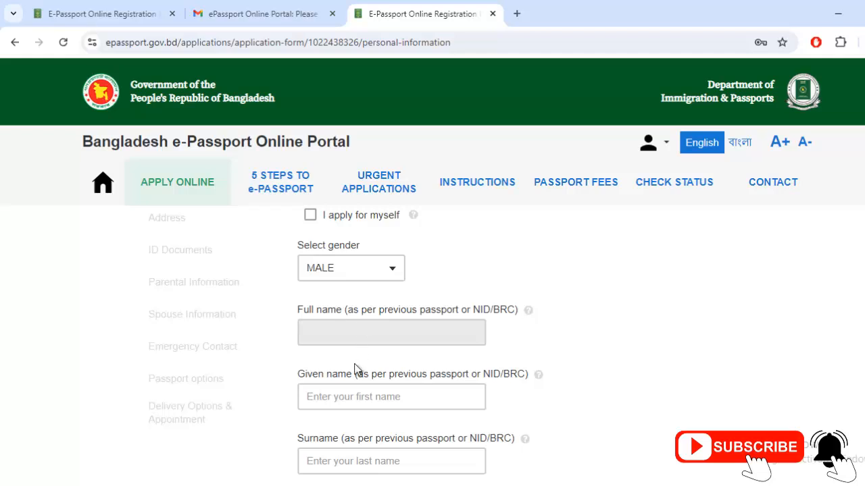
scroll(356, 371, "down", 1)
left_click(350, 329)
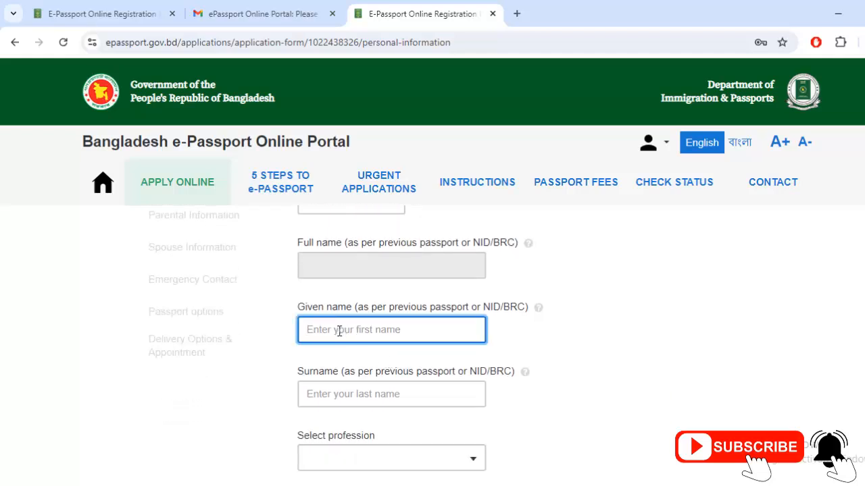
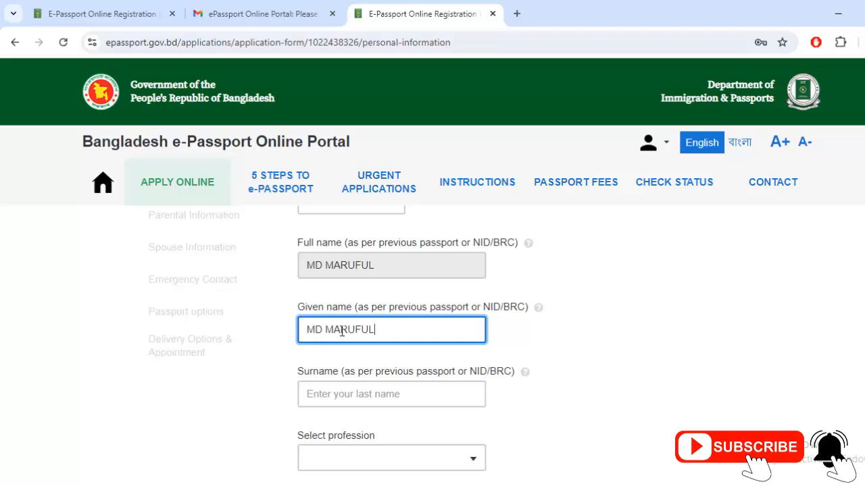
left_click(331, 398)
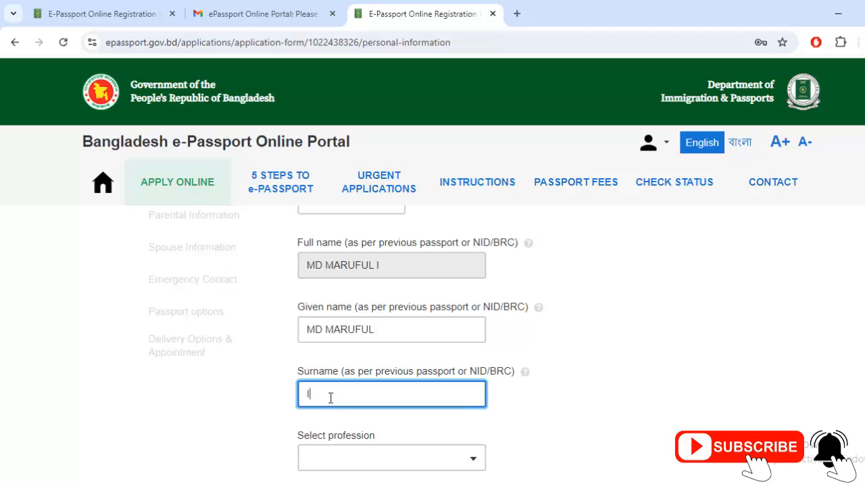
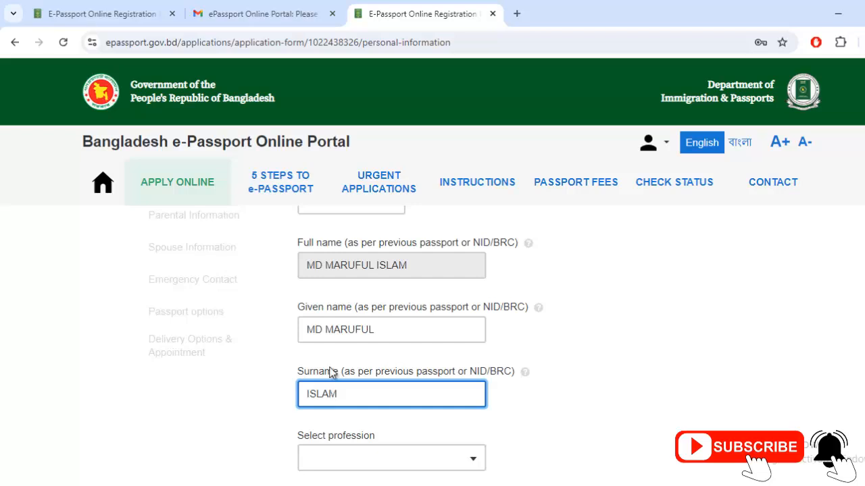
left_click(323, 332)
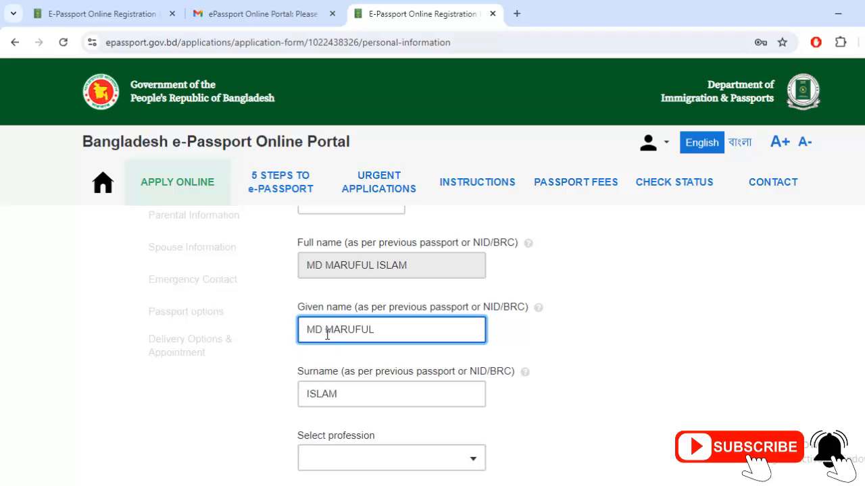
scroll(329, 365, "down", 1)
Search 'STU' in the profession list and choose STUDENT
left_click(362, 399)
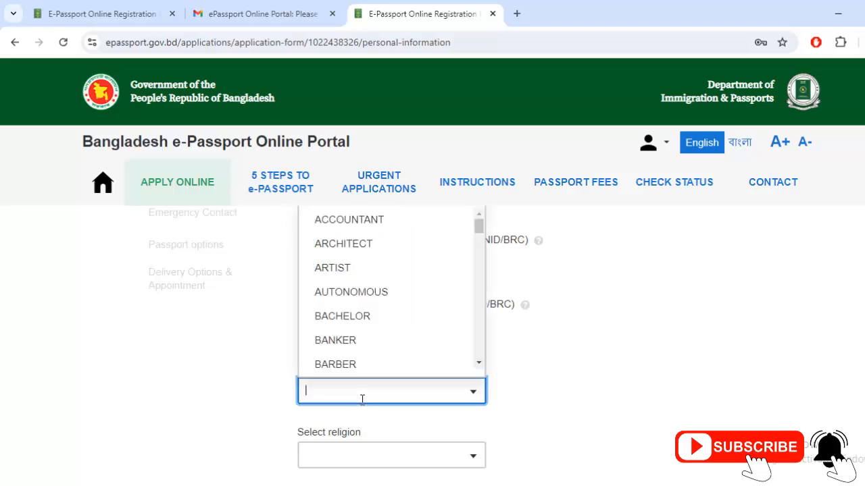
type("ST")
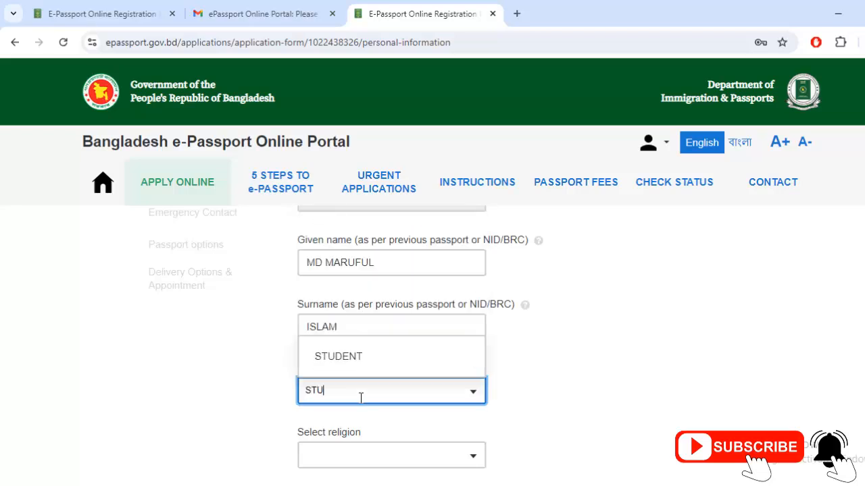
type("U")
left_click(358, 359)
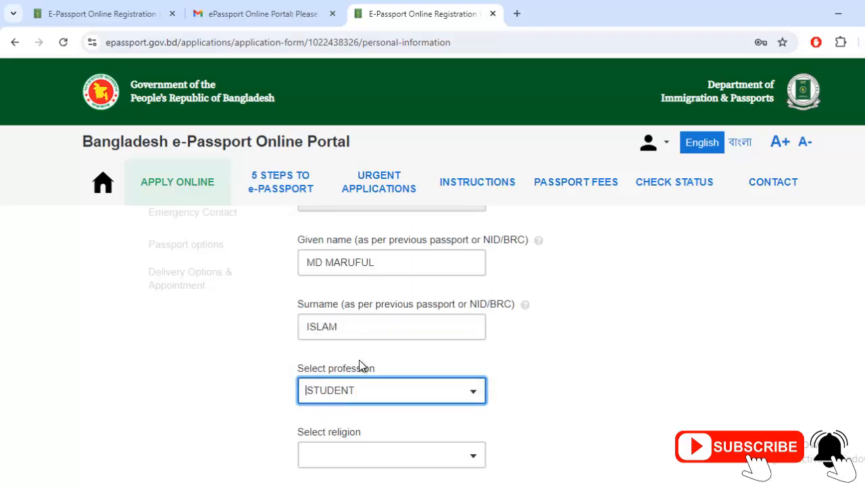
scroll(359, 365, "down", 2)
Set religion to ISLAM, enter the mobile number and enable SMS status updates
left_click(379, 327)
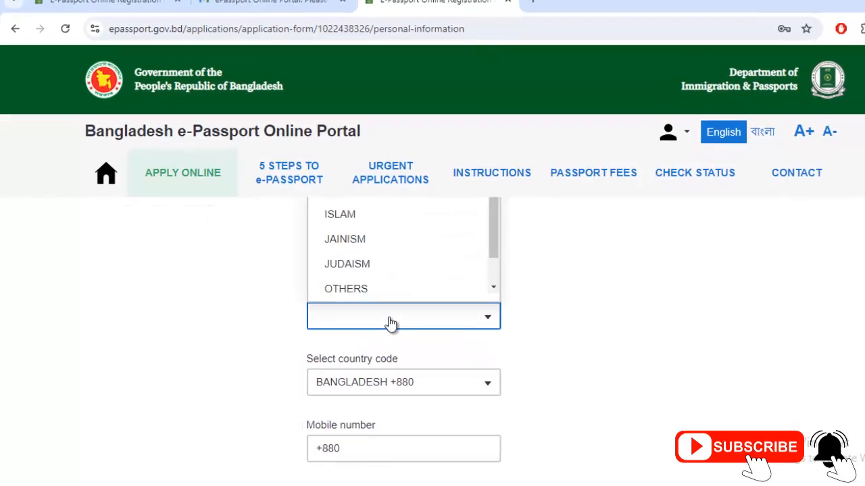
left_click(385, 220)
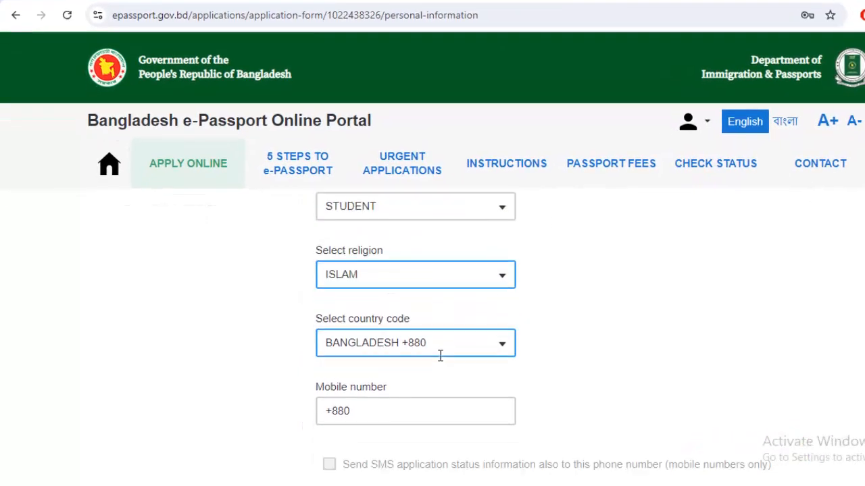
scroll(419, 365, "down", 1)
left_click(402, 375)
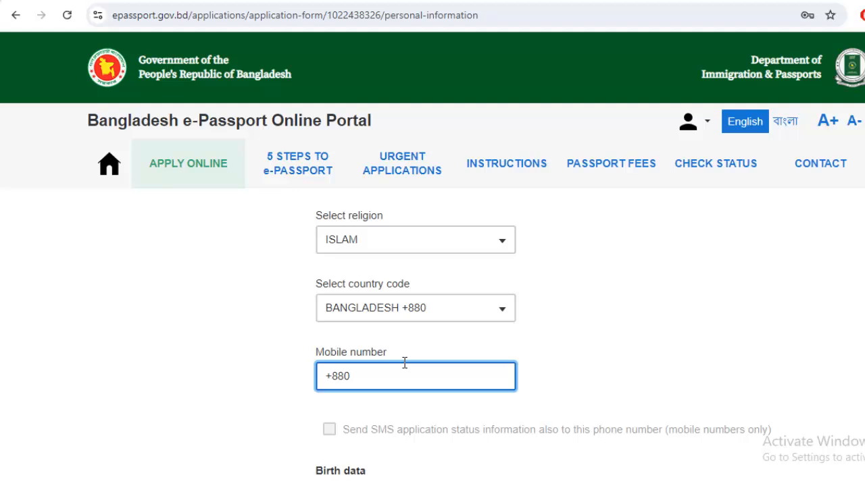
scroll(404, 363, "down", 1)
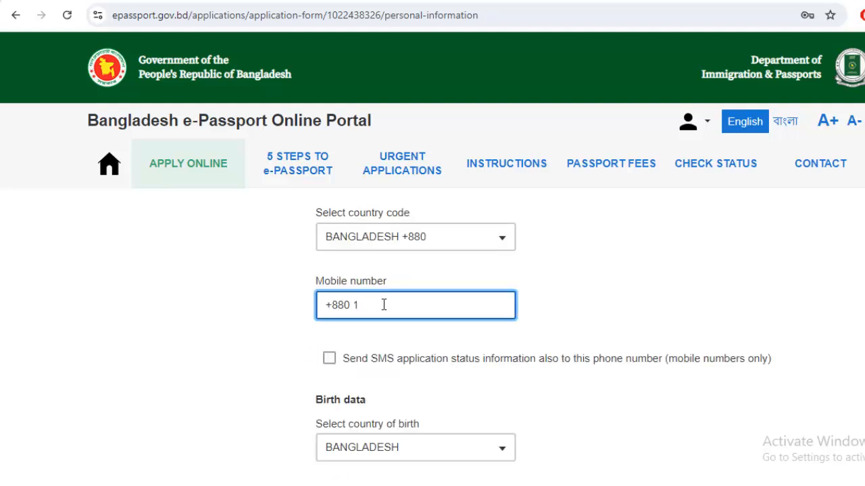
key("Tab")
scroll(419, 237, "down", 1)
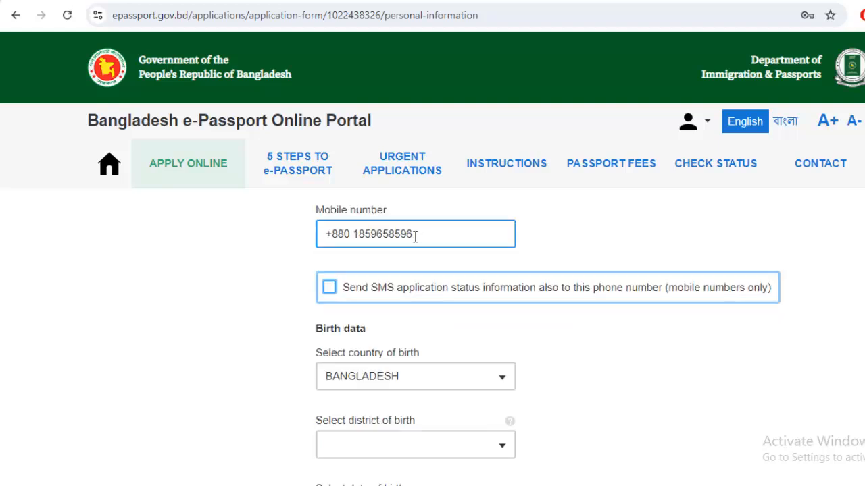
left_click(331, 290)
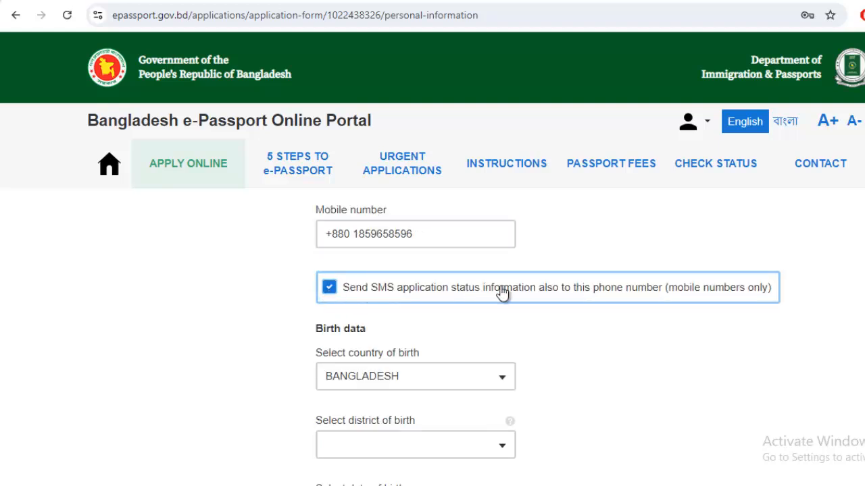
left_click(444, 235)
scroll(431, 318, "down", 1)
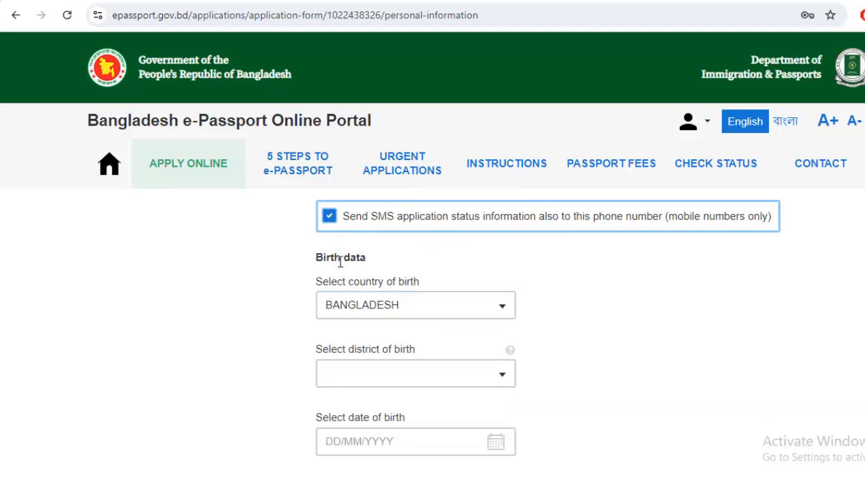
scroll(405, 270, "down", 1)
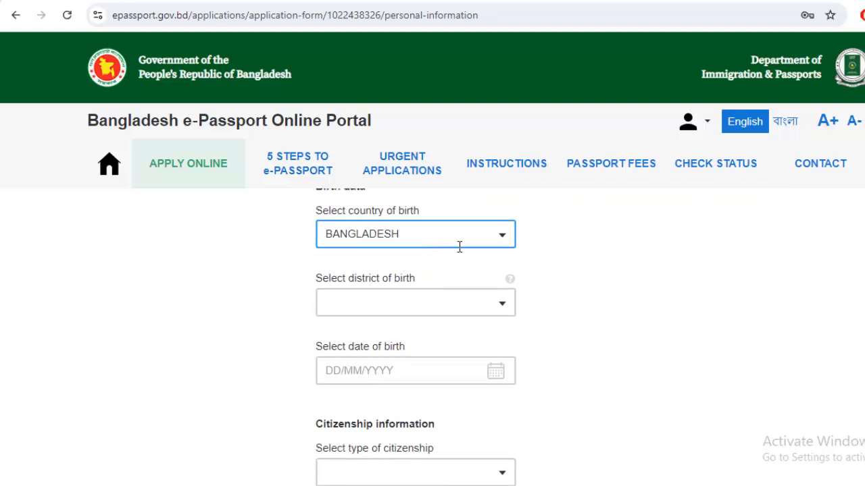
left_click(409, 299)
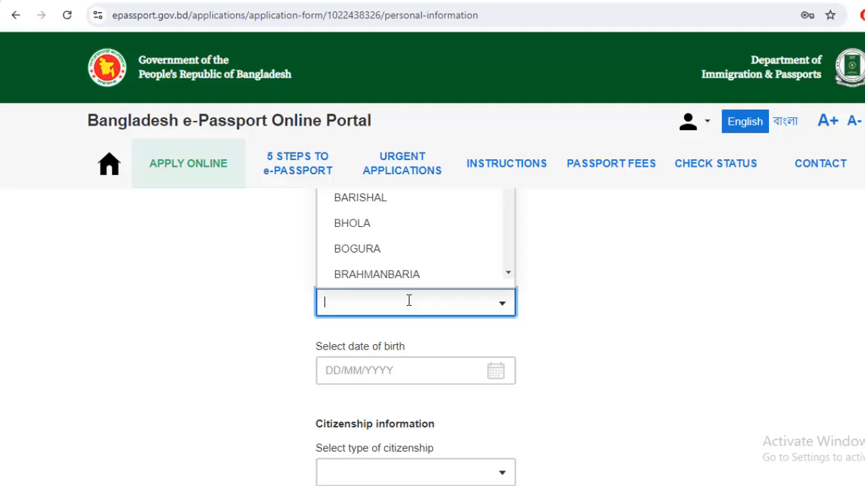
type("CHA")
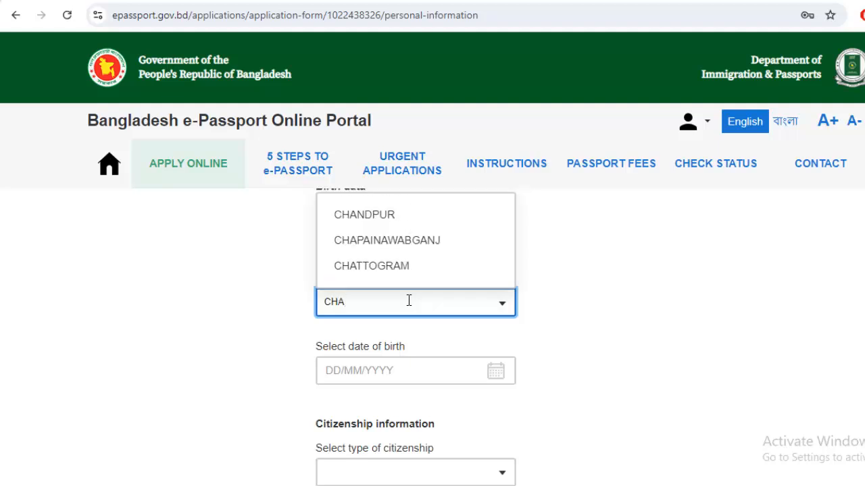
left_click(408, 268)
scroll(410, 307, "down", 1)
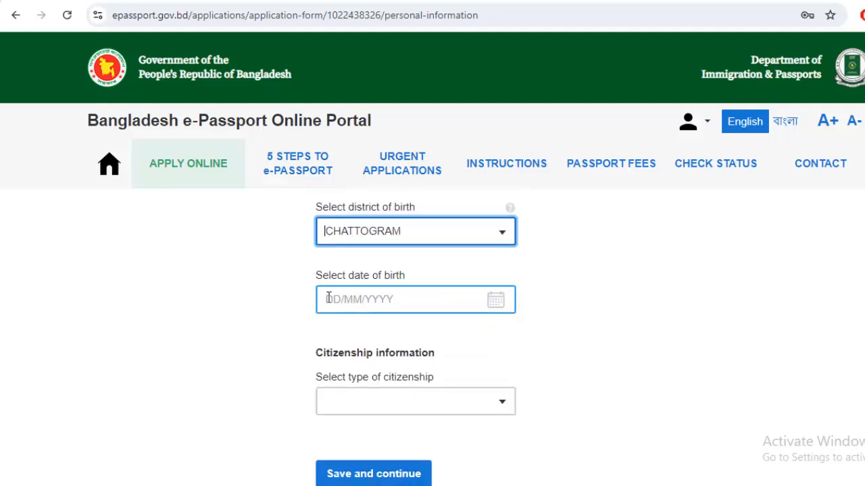
left_click(328, 298)
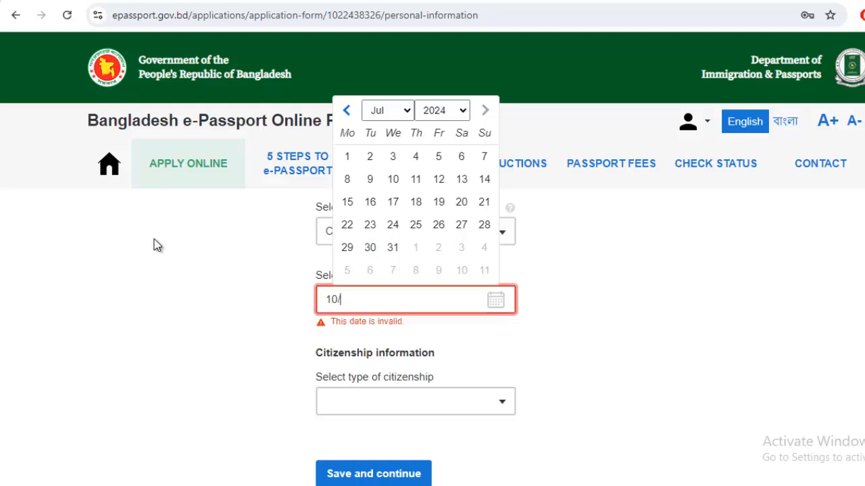
left_click(266, 339)
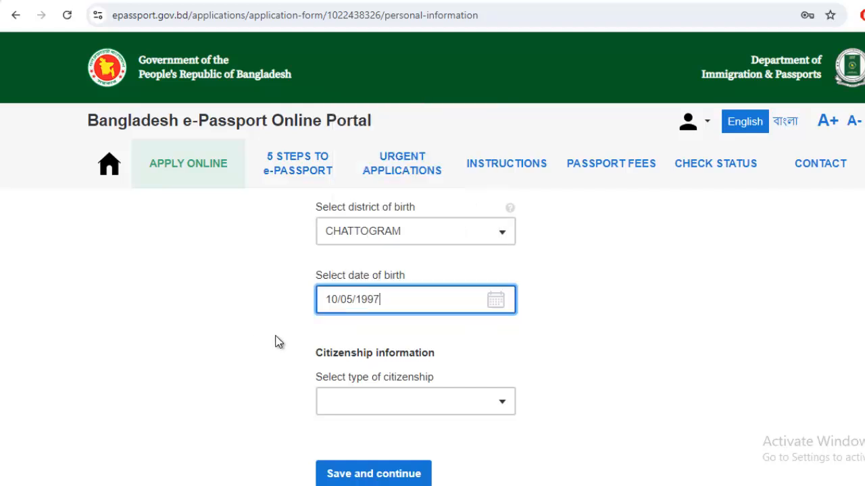
scroll(295, 338, "down", 1)
Choose BY BIRTH citizenship and save the personal information
left_click(440, 332)
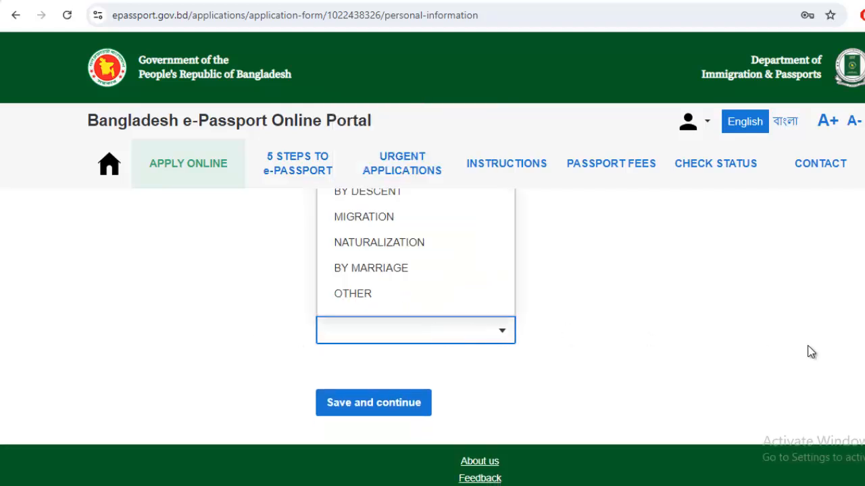
scroll(554, 315, "up", 1)
left_click(410, 239)
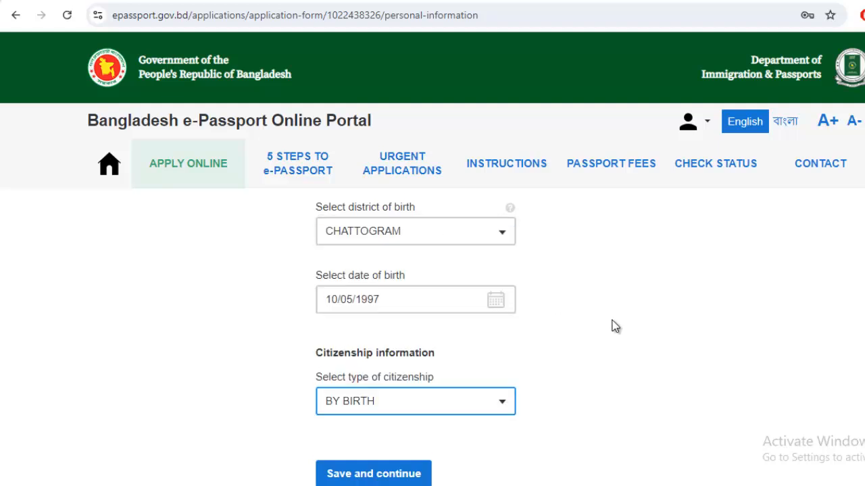
scroll(612, 321, "down", 1)
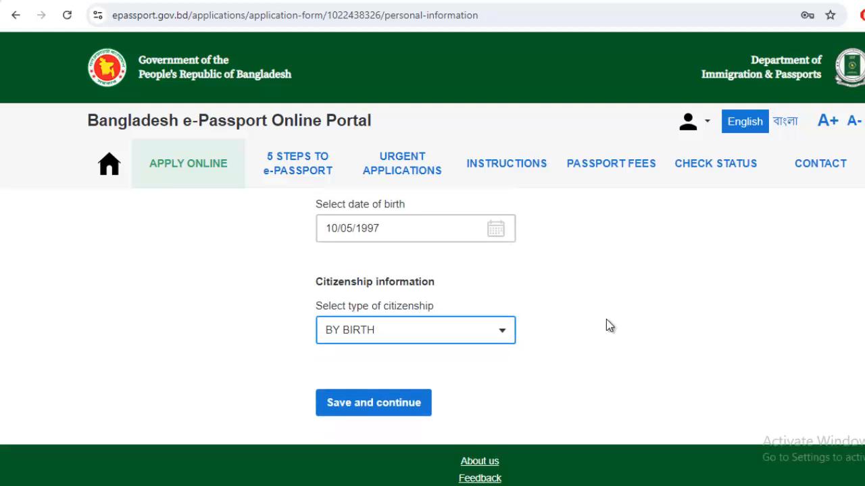
left_click(367, 409)
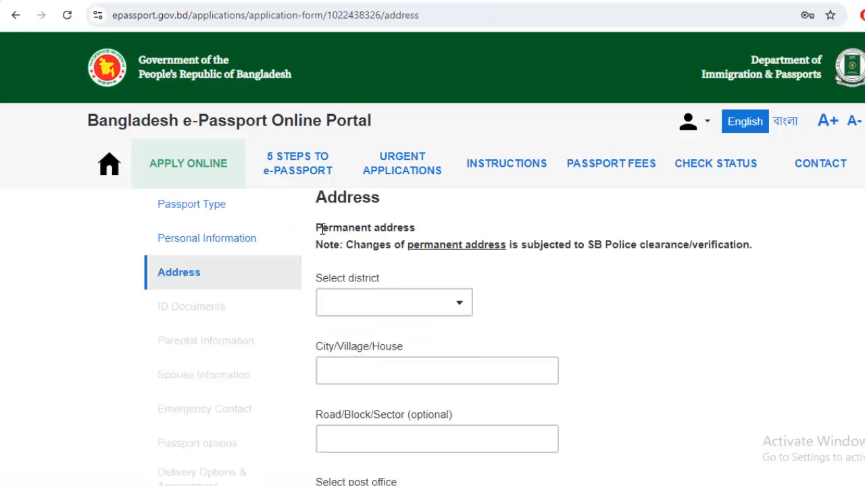
Set the permanent address district to CHATTOGRAM via the district search
scroll(341, 237, "up", 1)
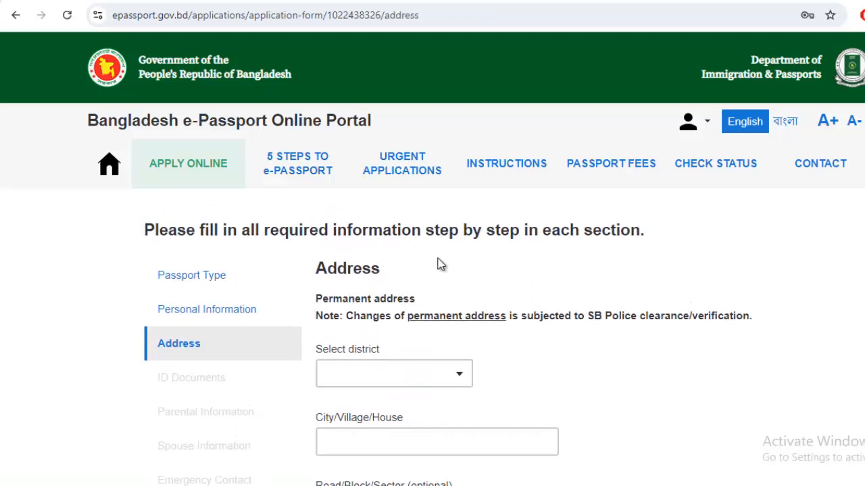
scroll(328, 293, "down", 1)
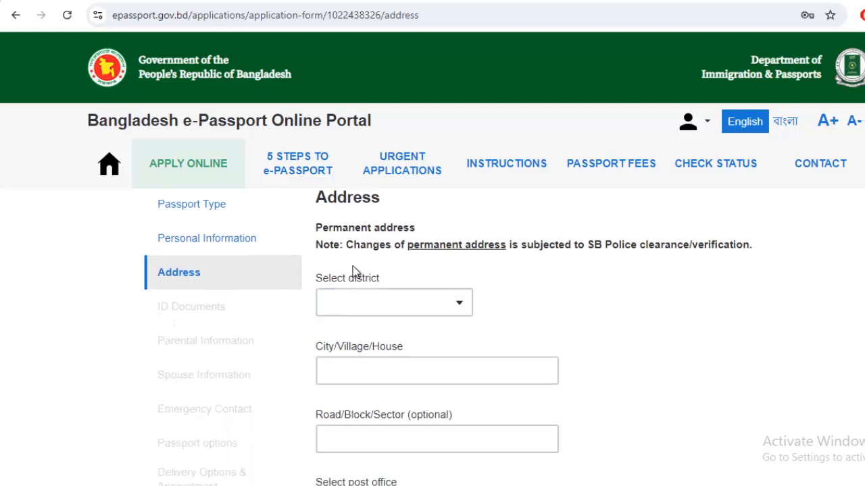
left_click(429, 304)
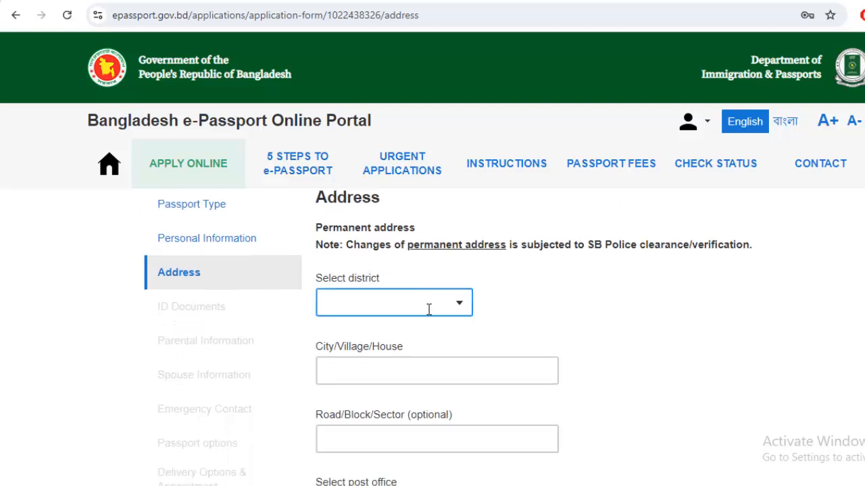
left_click(417, 305)
type("H")
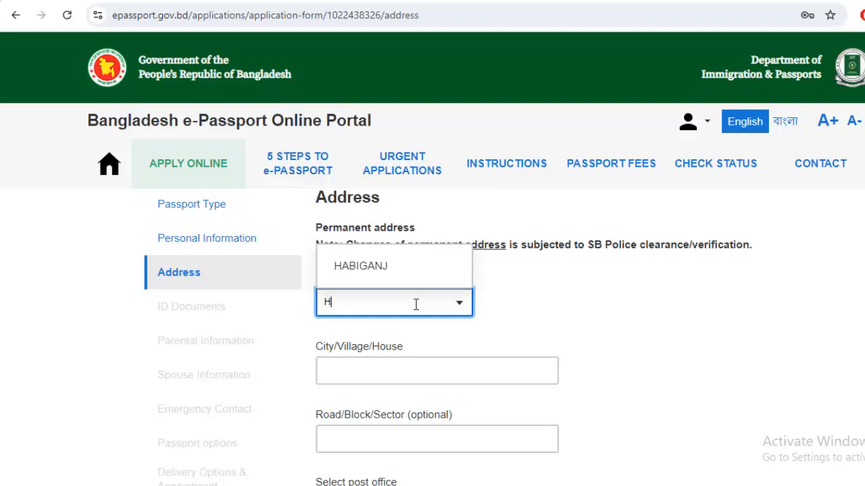
key("BackSpace")
type("CAH")
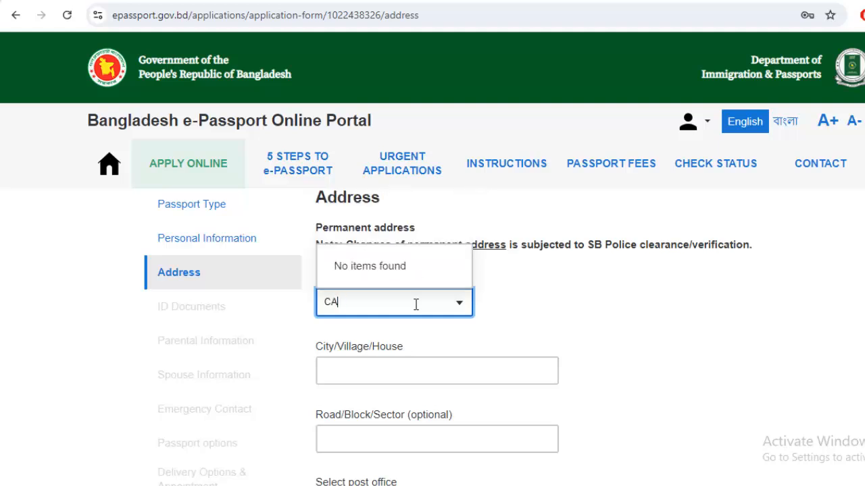
key("BackSpace")
type("HA")
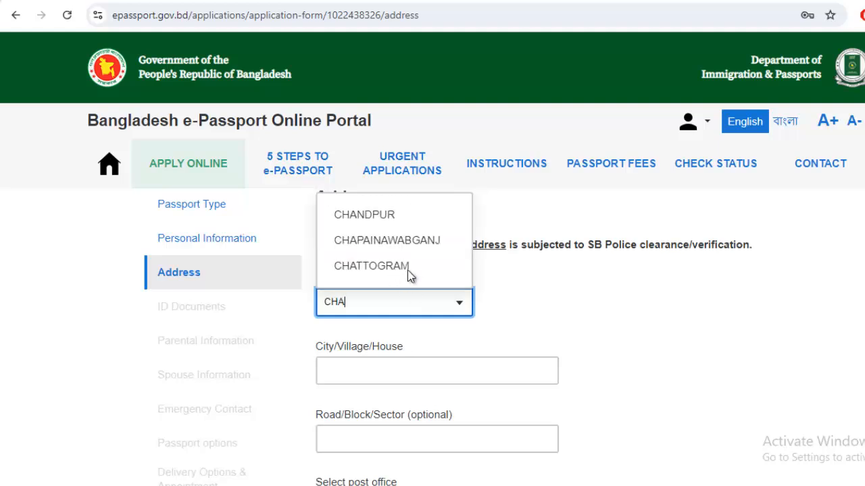
left_click(409, 274)
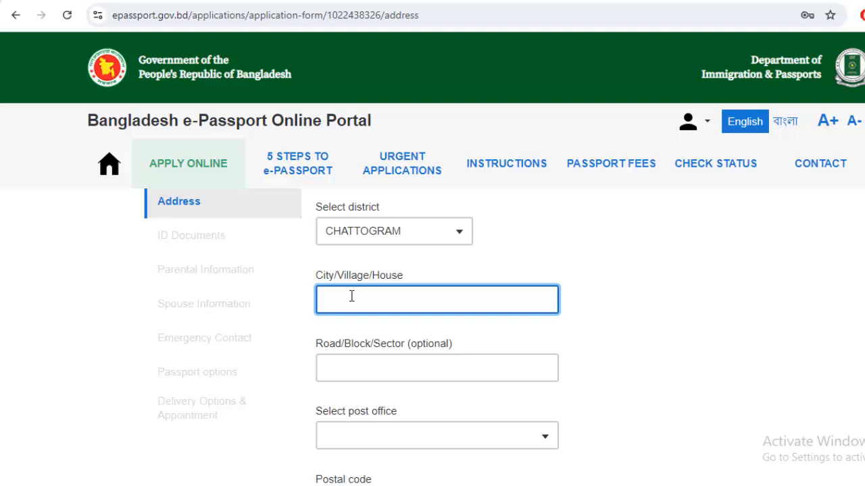
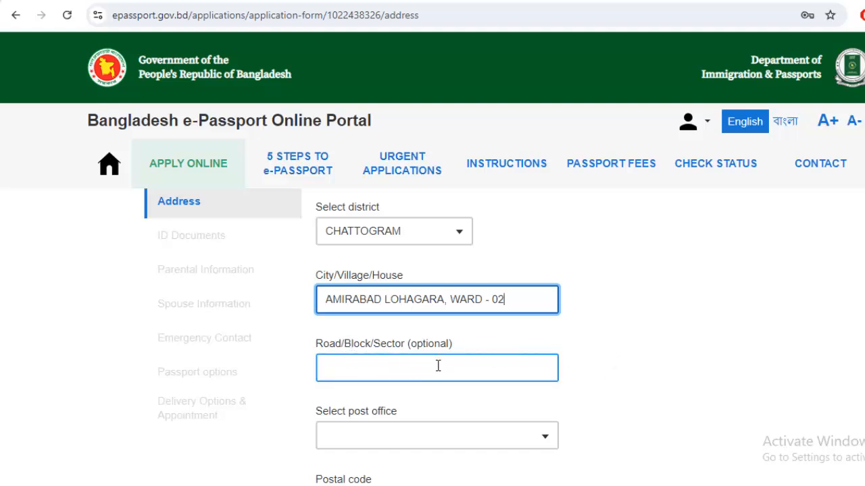
Fill in the village and ward in the City/Village/House field
scroll(438, 365, "down", 1)
Set the post office to LOHAGARA - 4396, auto-filling postal code 4396
left_click(479, 298)
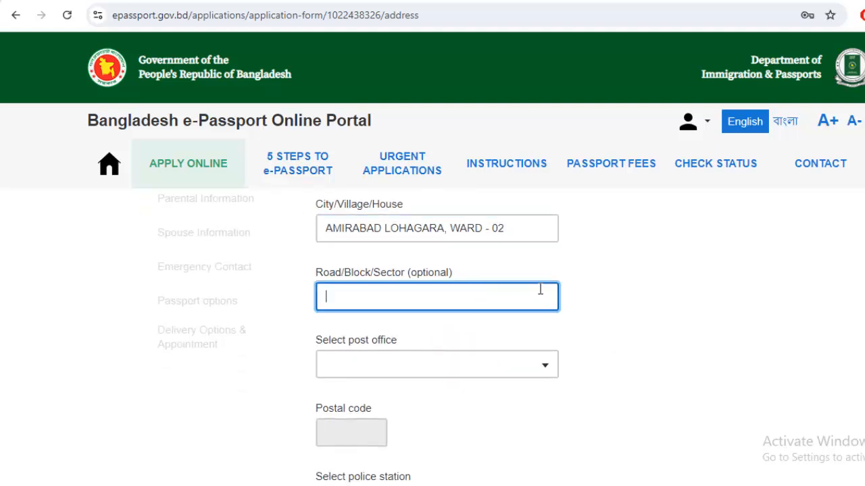
scroll(446, 325, "down", 1)
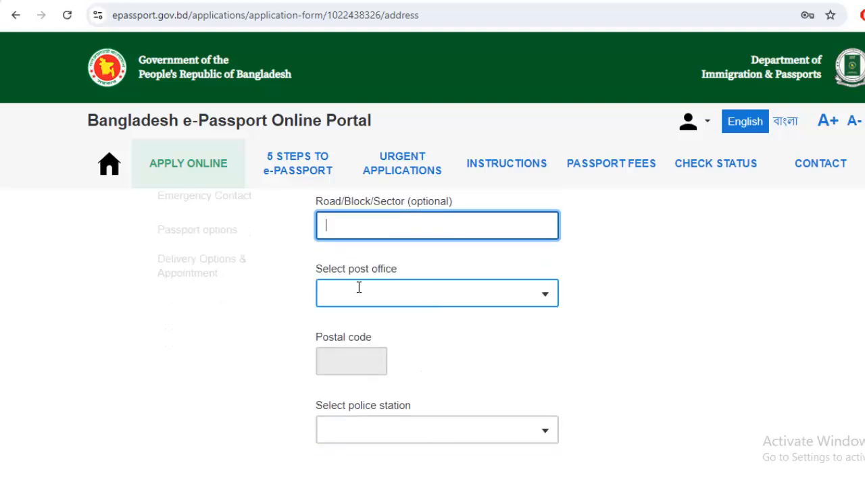
left_click(384, 296)
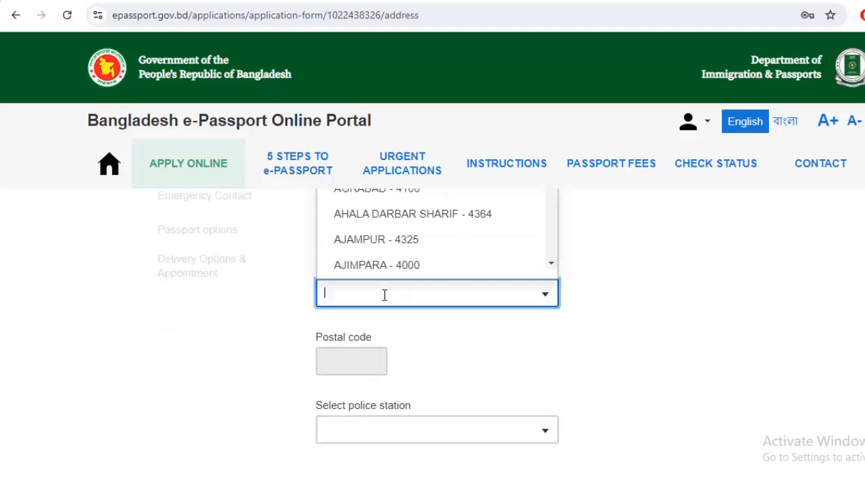
type("LOH")
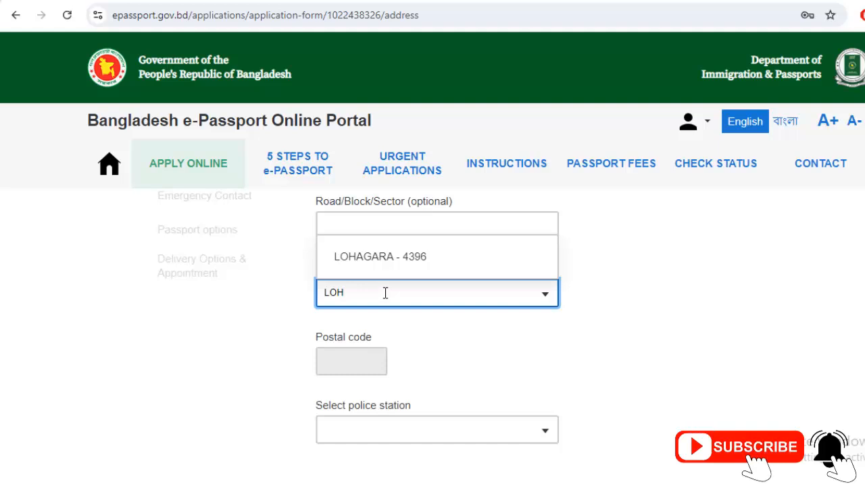
left_click(392, 256)
scroll(605, 300, "down", 1)
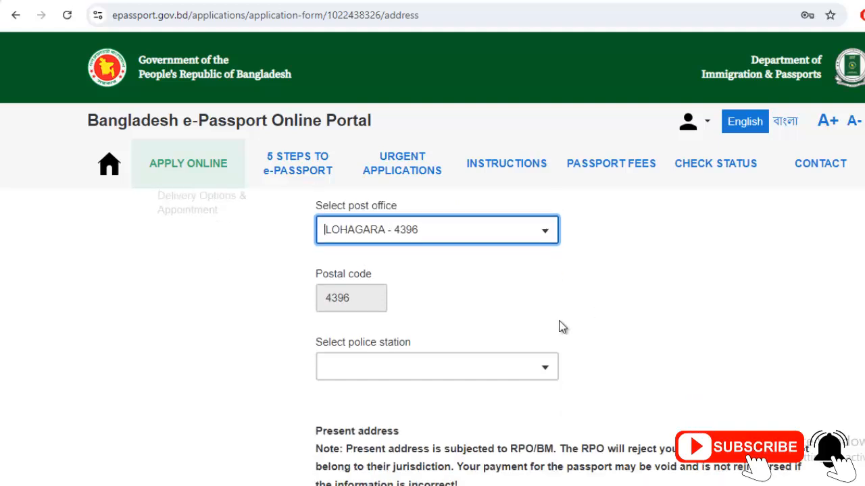
Set the police station to LOHAGARA
left_click(430, 356)
type("LO")
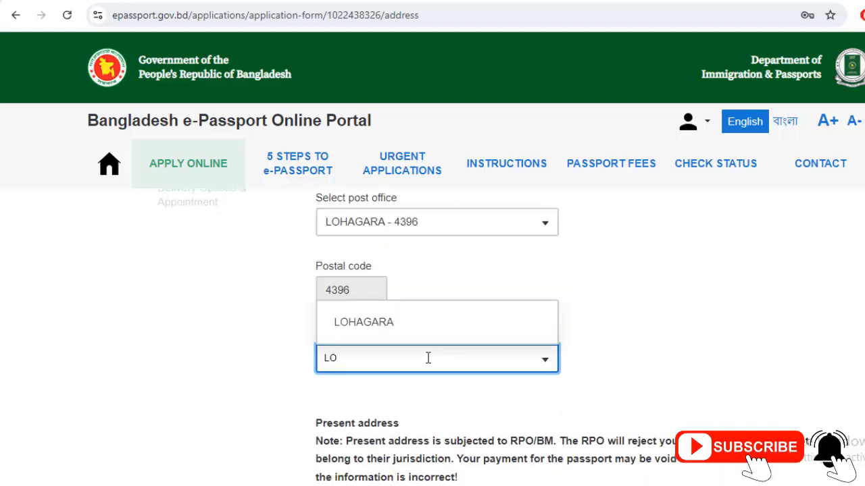
left_click(399, 326)
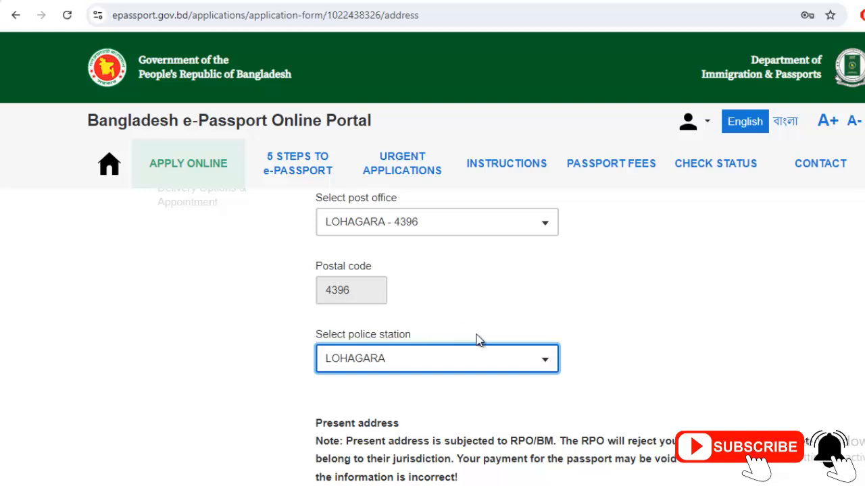
left_click(617, 338)
scroll(618, 338, "up", 1)
scroll(617, 334, "up", 5)
scroll(418, 277, "down", 1)
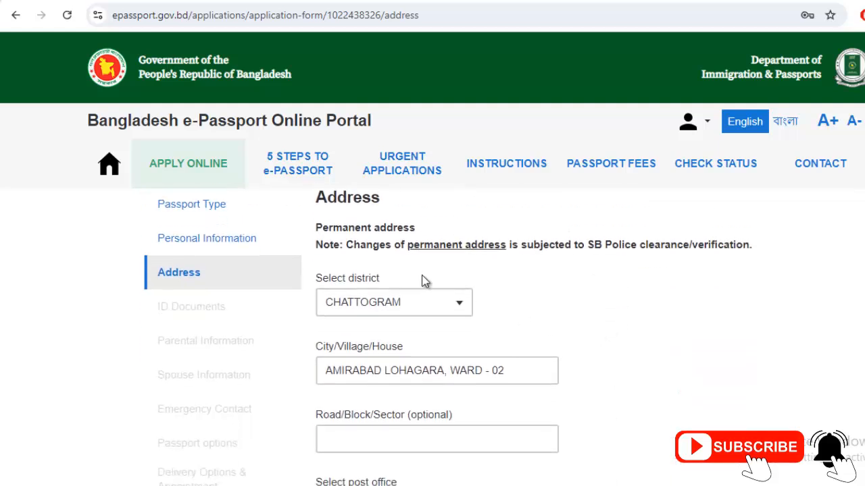
left_click(408, 297)
Scroll through the Address form to review the completed permanent address
scroll(419, 324, "down", 1)
scroll(481, 311, "down", 1)
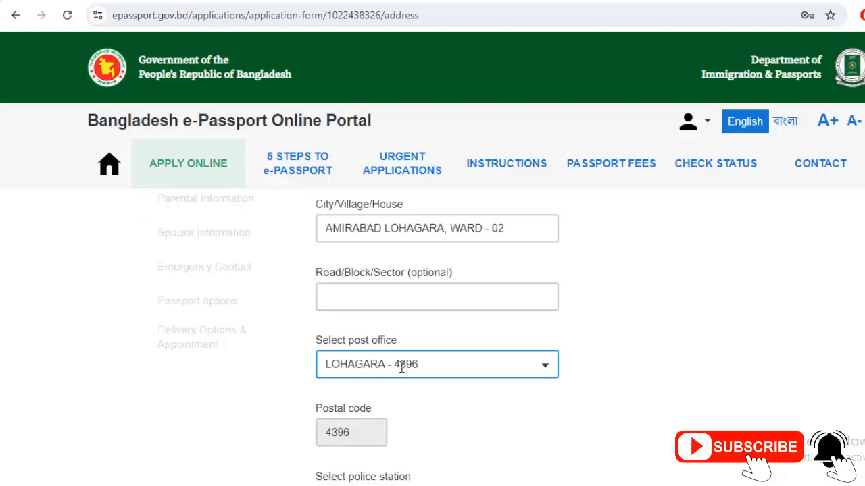
scroll(457, 364, "down", 1)
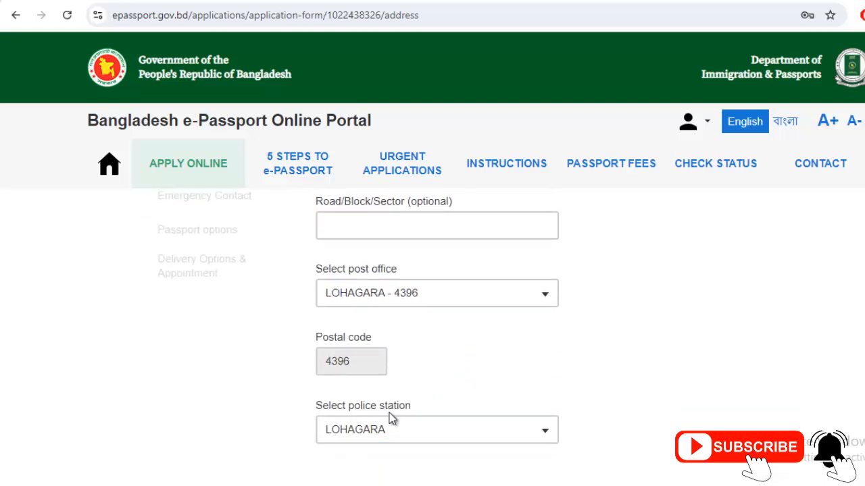
scroll(391, 419, "down", 2)
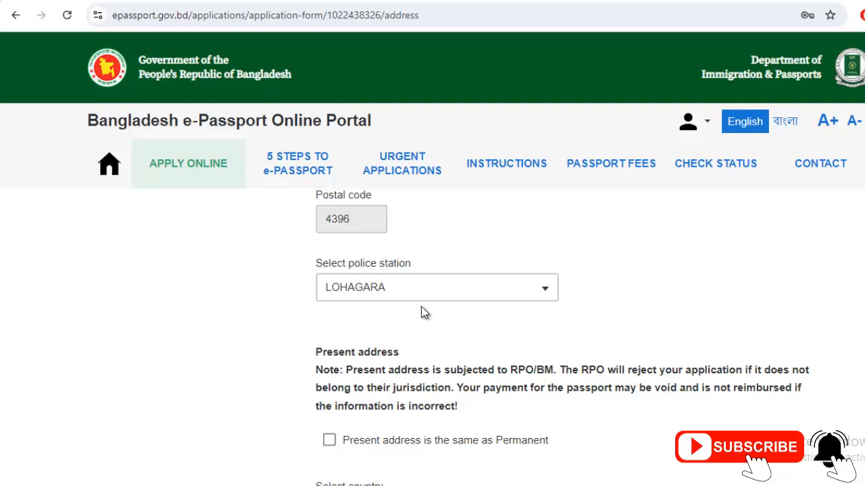
scroll(596, 317, "down", 1)
scroll(600, 324, "up", 3)
scroll(597, 323, "up", 3)
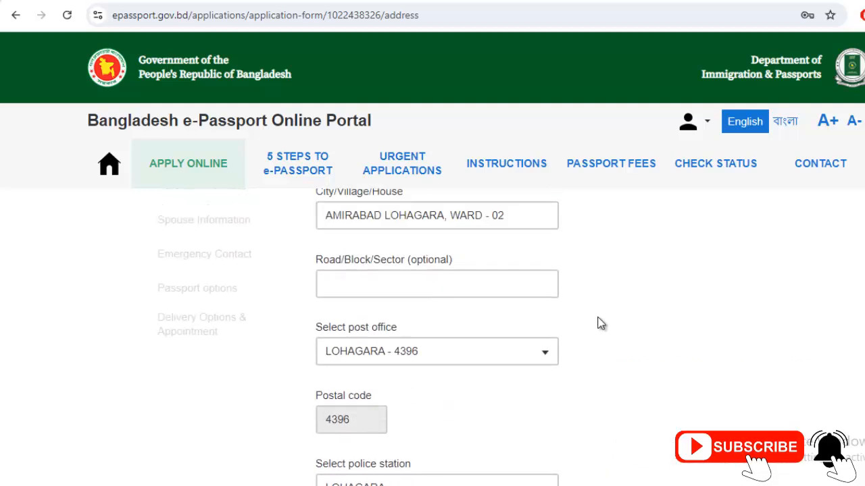
scroll(592, 317, "down", 5)
scroll(588, 315, "down", 2)
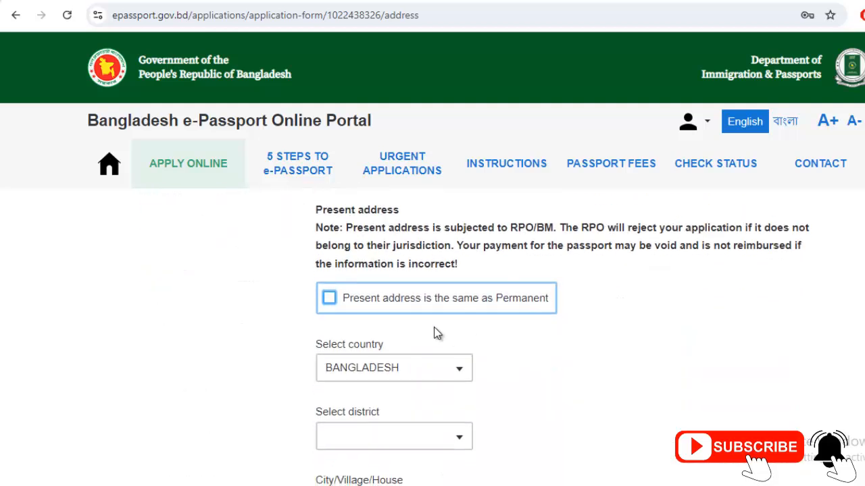
Mark the present address as the same as the permanent address
left_click(349, 308)
scroll(418, 353, "down", 2)
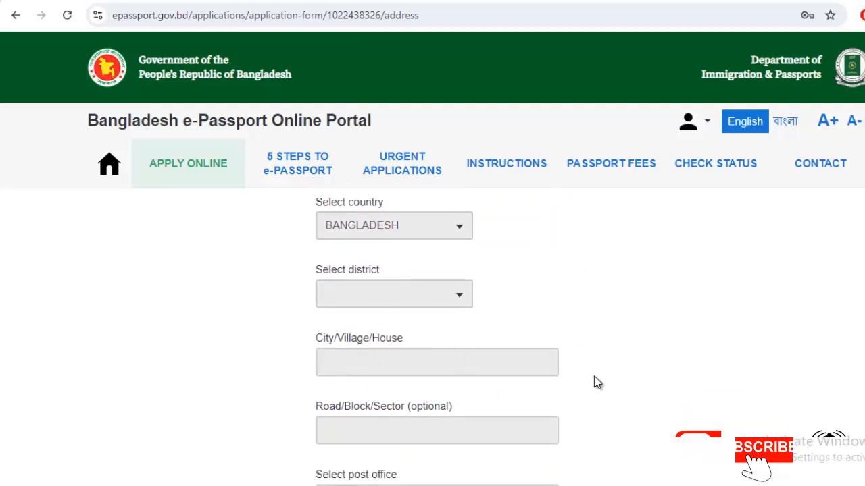
scroll(596, 380, "down", 1)
scroll(594, 379, "down", 2)
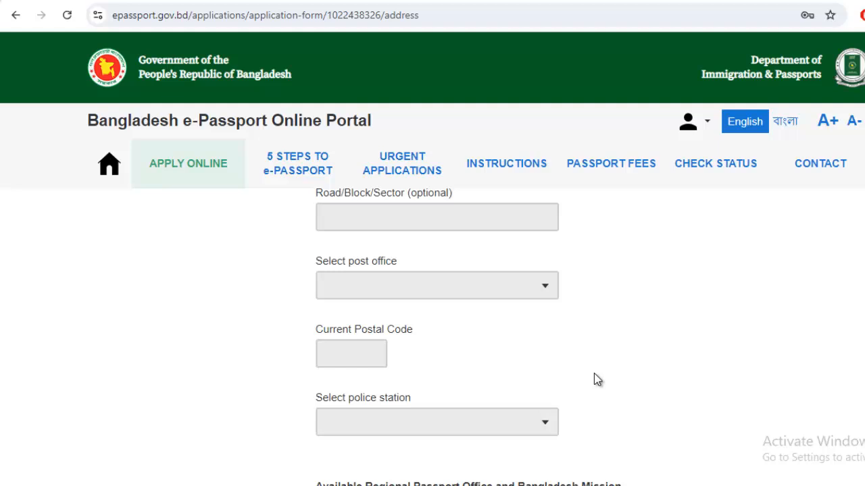
scroll(595, 378, "up", 4)
scroll(601, 377, "down", 1)
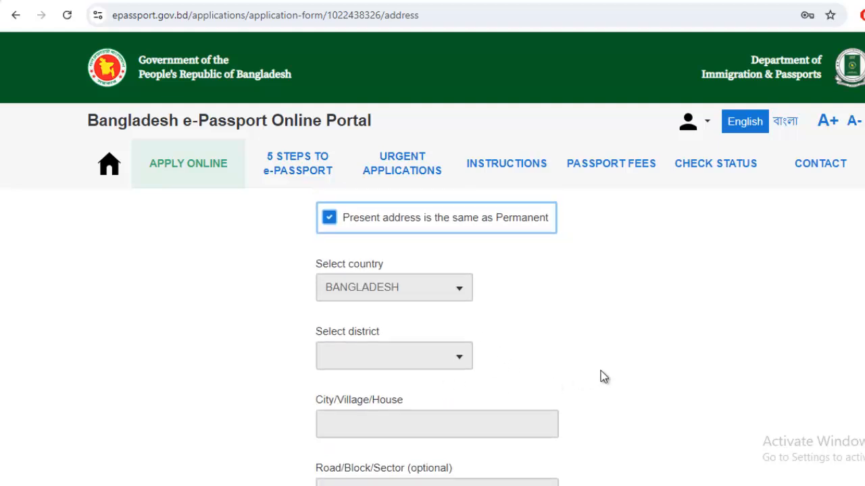
scroll(515, 342, "up", 2)
scroll(678, 345, "down", 2)
scroll(678, 345, "down", 7)
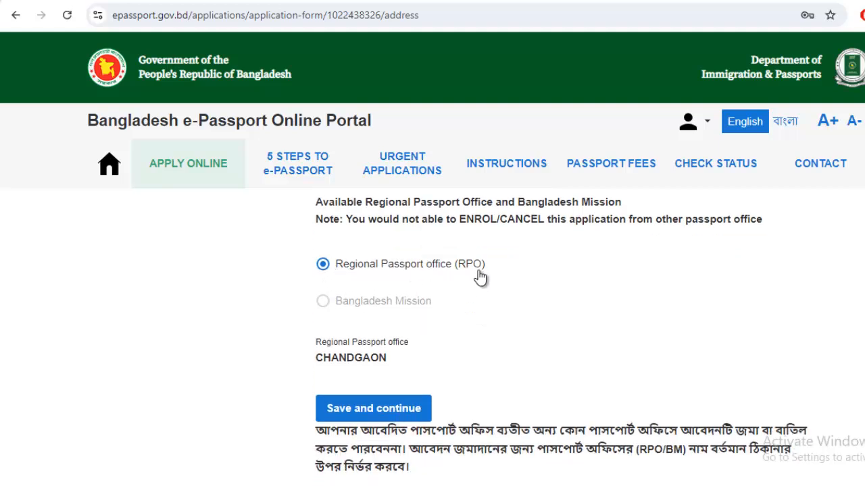
Confirm CHANDGAON as the regional passport office and save the address step
double_click(347, 357)
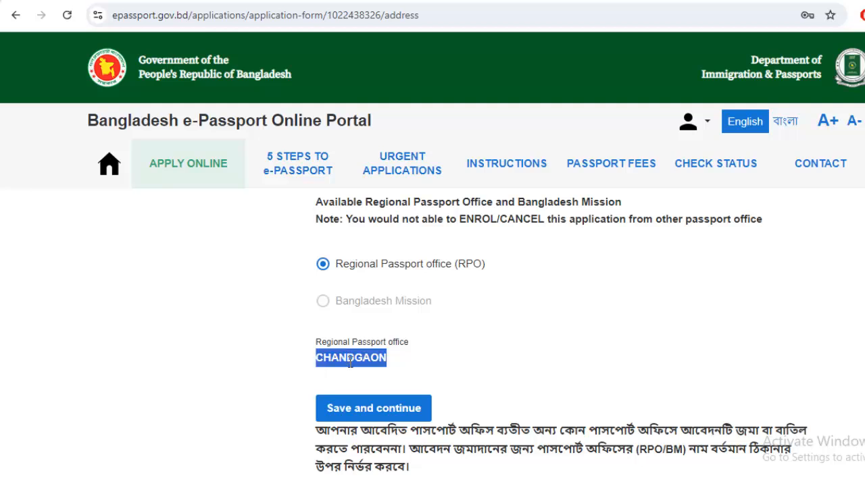
left_click(354, 362)
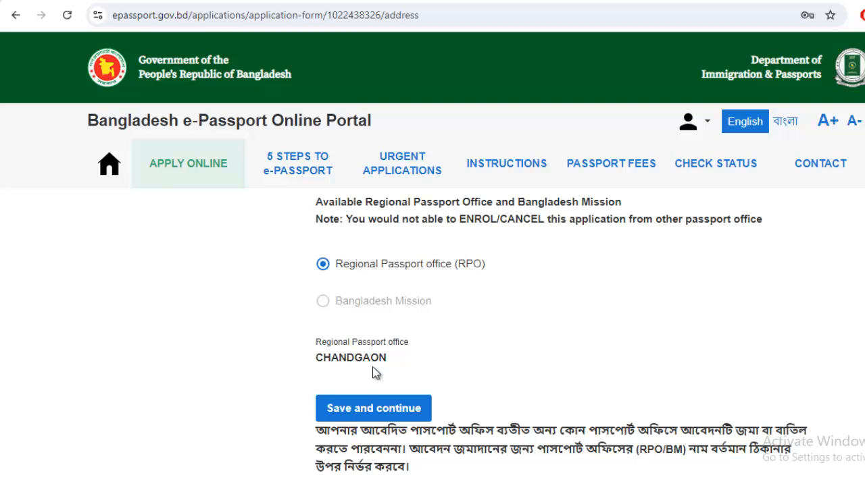
scroll(344, 404, "down", 2)
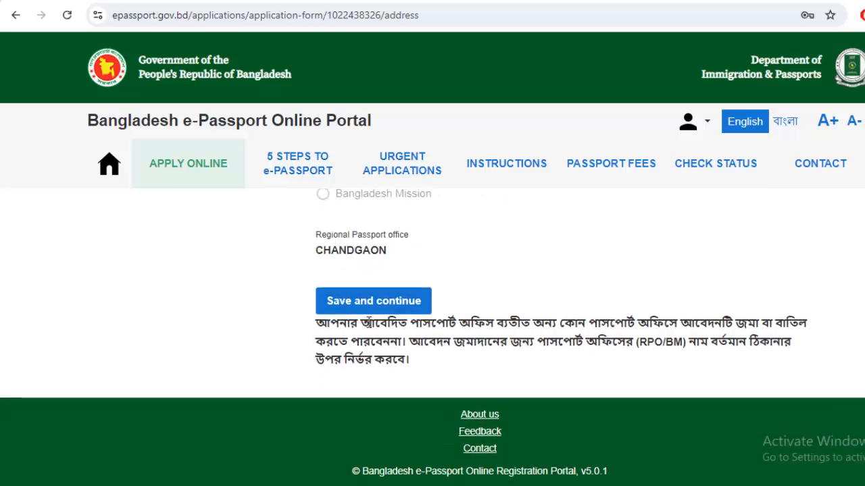
left_click(372, 304)
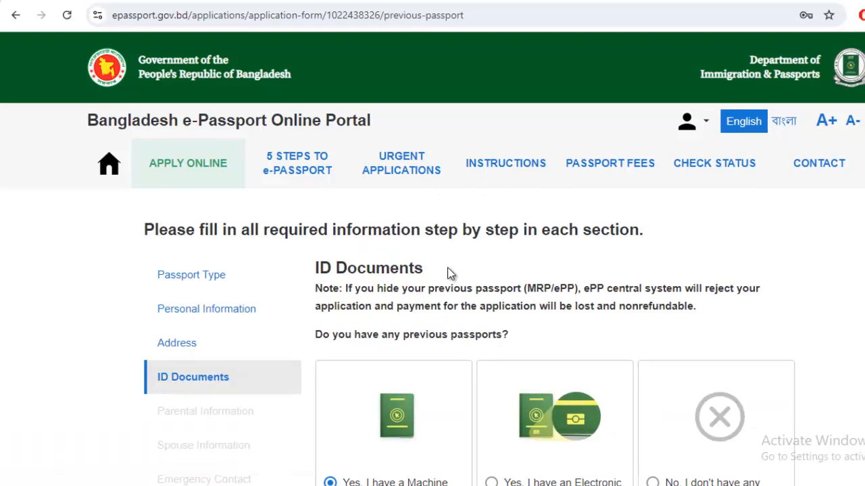
Declare on the ID Documents step that there is no previous passport
scroll(446, 270, "down", 1)
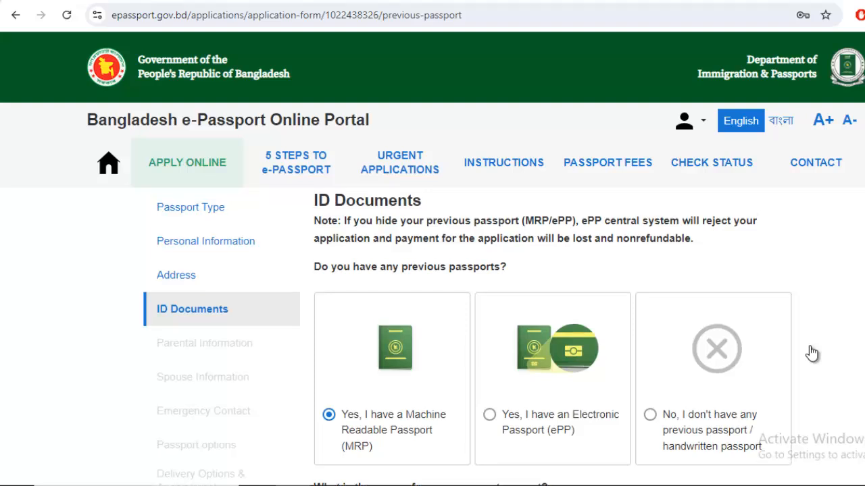
scroll(790, 351, "up", 1)
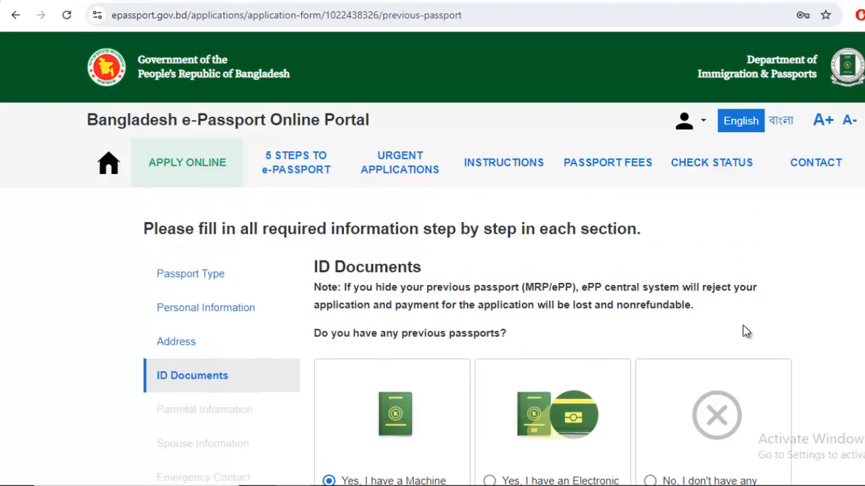
scroll(743, 326, "down", 1)
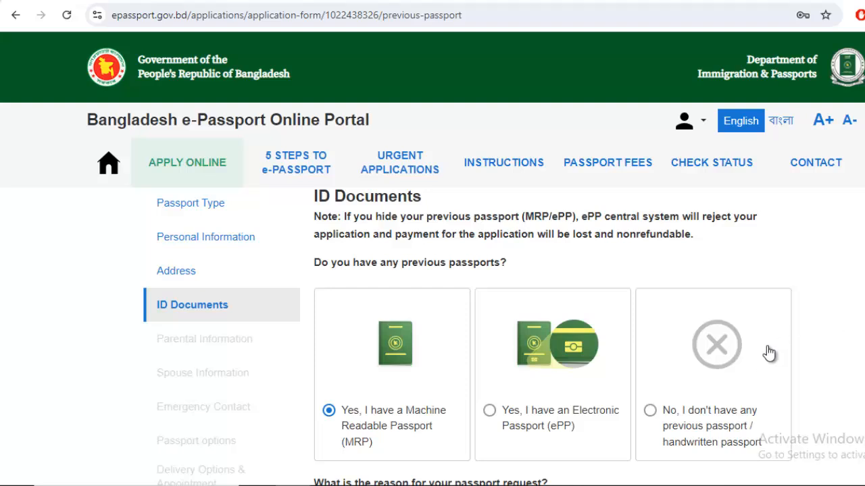
scroll(764, 353, "down", 1)
left_click(649, 341)
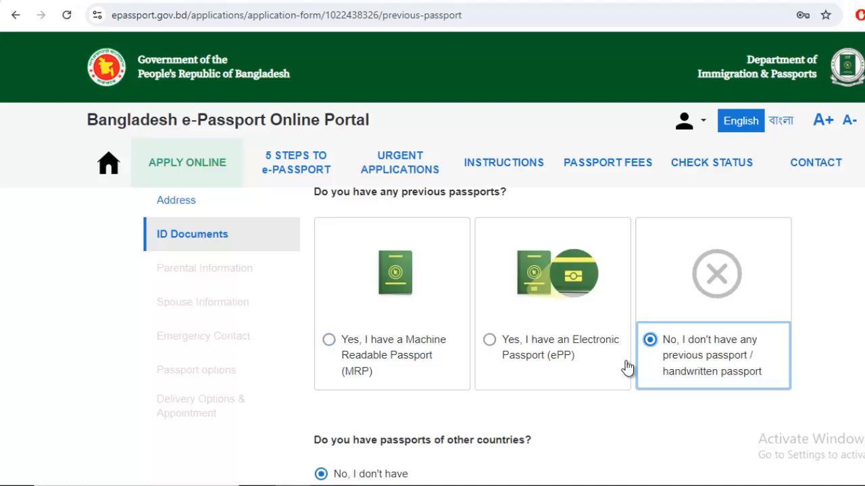
Focus the National ID number field and dismiss its help popup
scroll(627, 367, "down", 1)
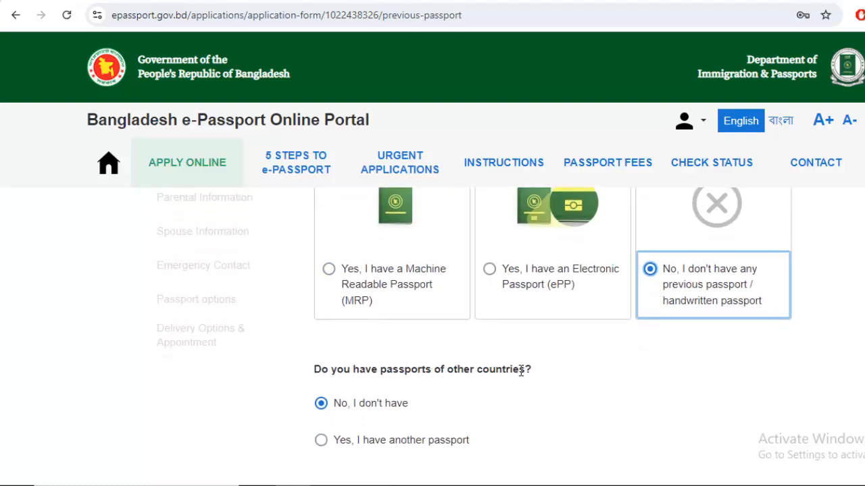
scroll(477, 374, "down", 1)
scroll(418, 372, "down", 2)
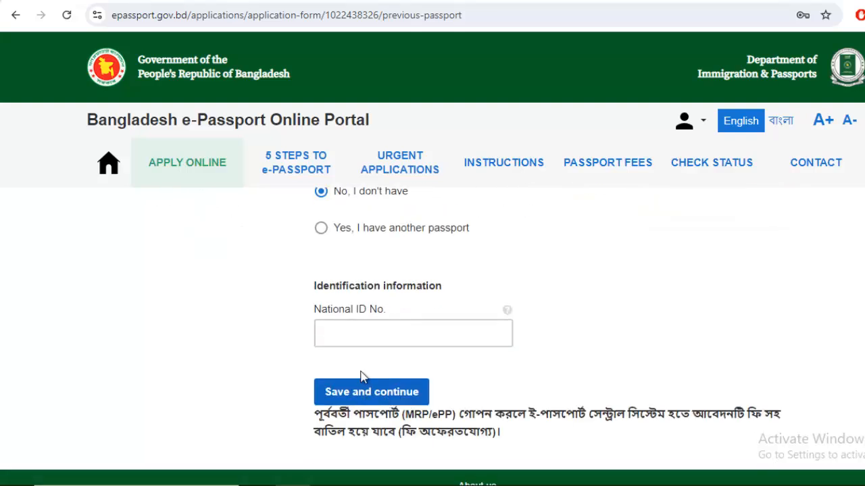
left_click(378, 334)
left_click(250, 359)
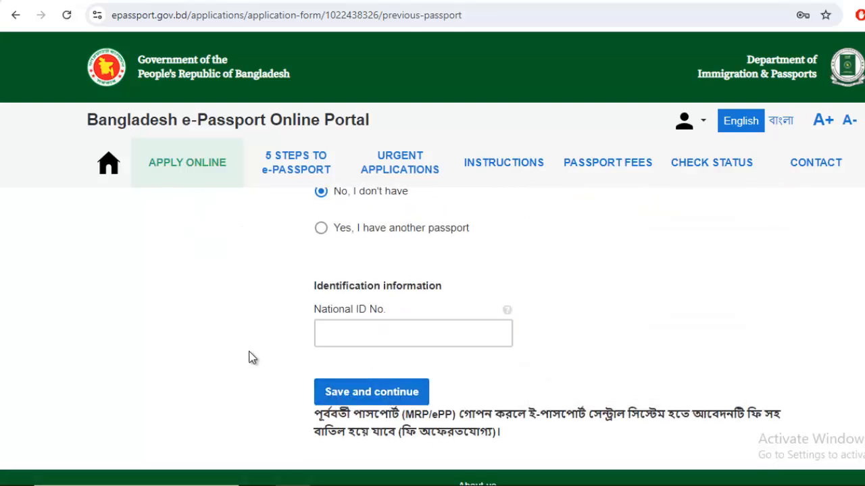
scroll(249, 358, "up", 5)
scroll(253, 358, "down", 1)
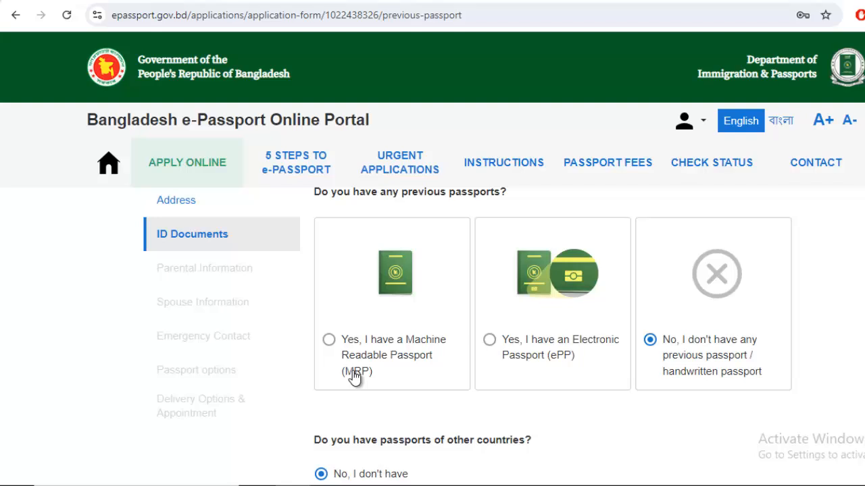
left_click(329, 341)
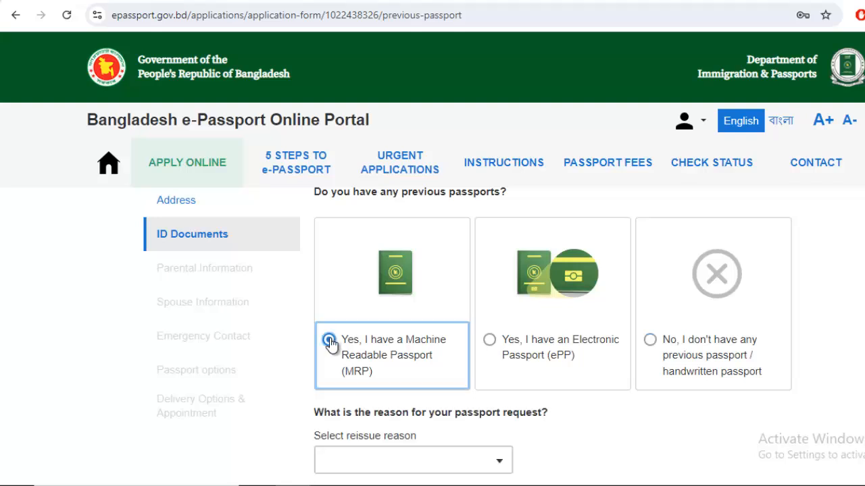
scroll(329, 341, "down", 2)
left_click(415, 325)
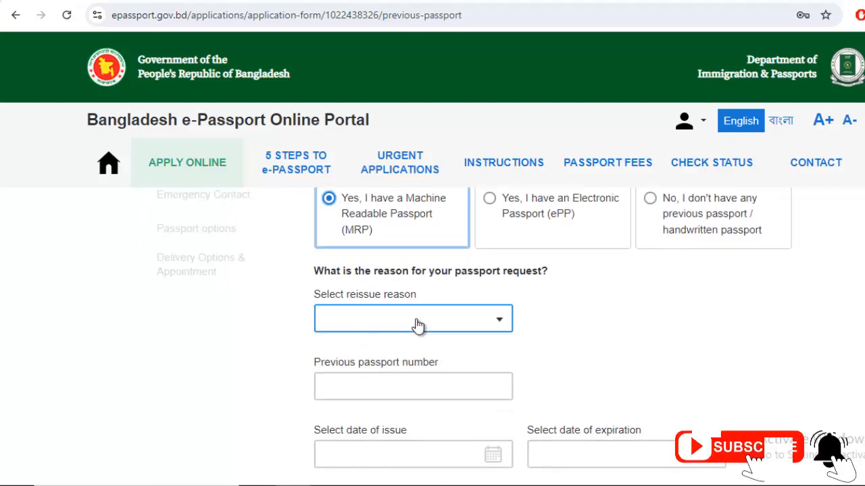
scroll(541, 338, "up", 1)
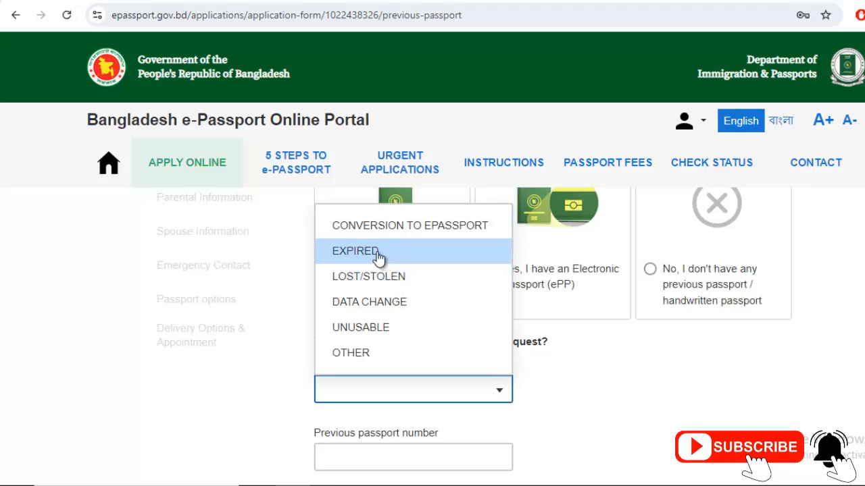
key("Return")
scroll(588, 355, "down", 2)
left_click(388, 318)
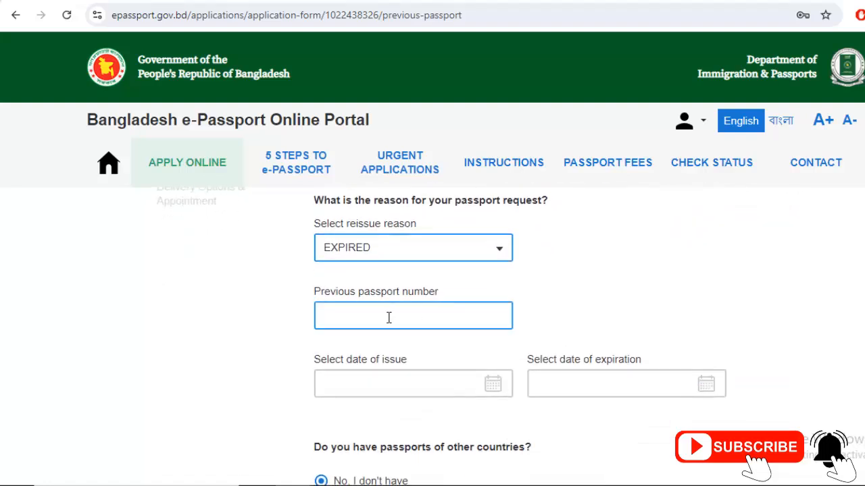
left_click(368, 316)
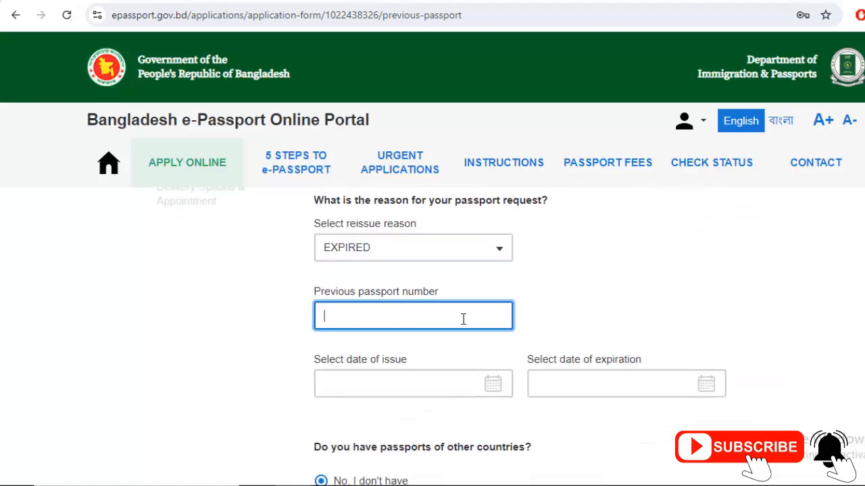
scroll(459, 318, "down", 1)
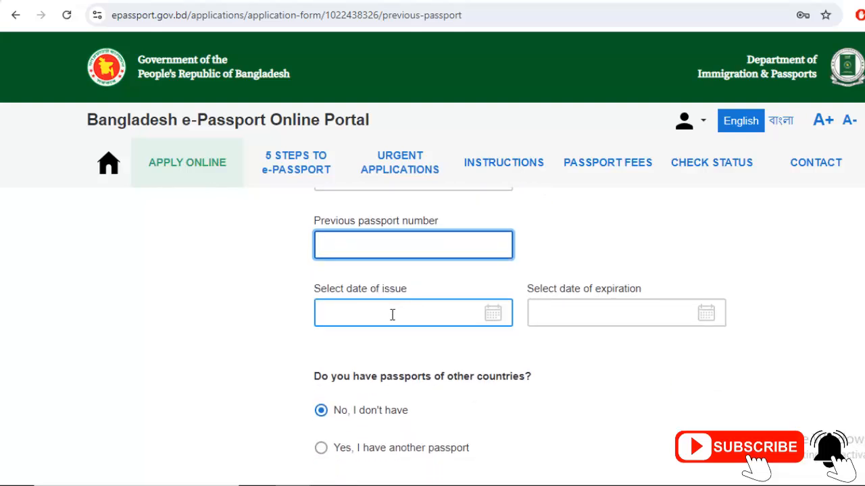
left_click(629, 309)
scroll(591, 339, "down", 2)
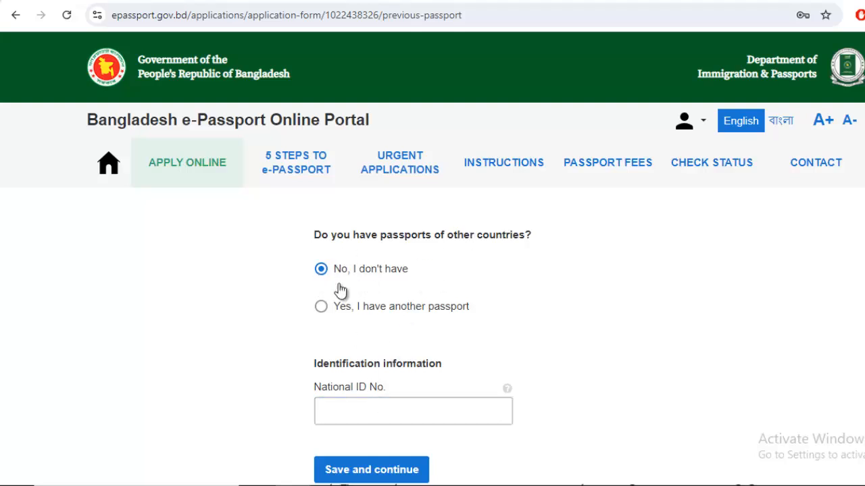
left_click(349, 416)
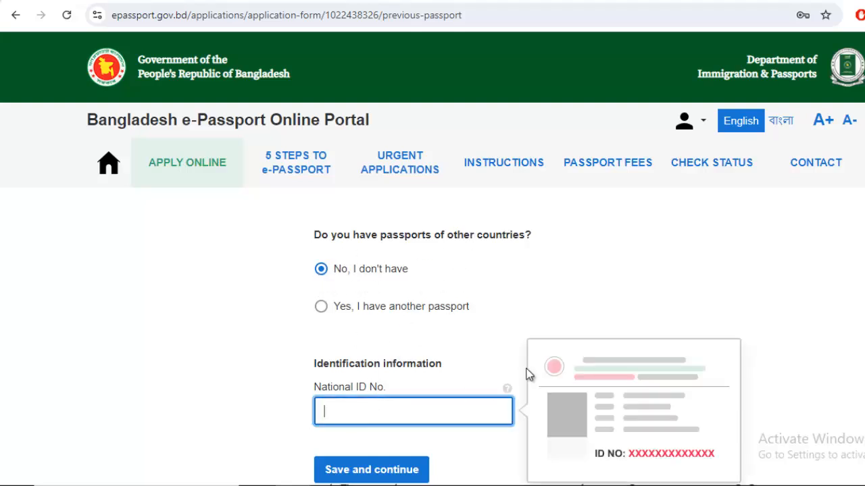
left_click(718, 288)
scroll(588, 400, "up", 7)
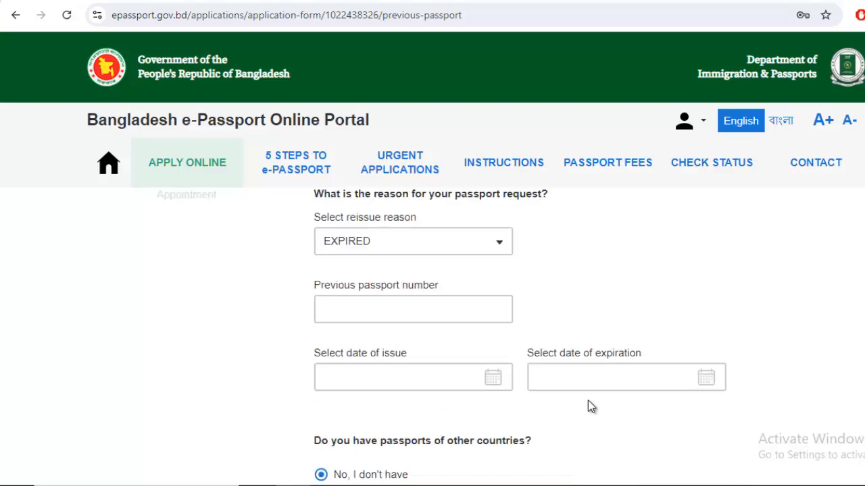
scroll(635, 382, "down", 1)
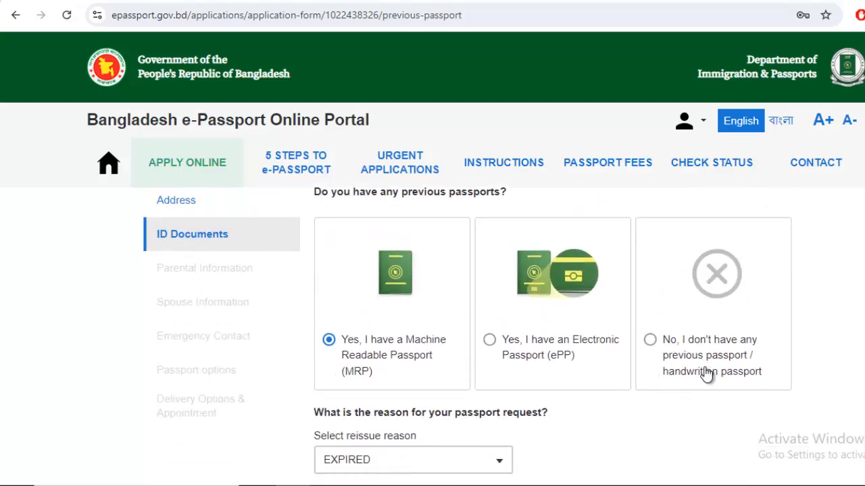
Declare no previous passport and no passports from other countries
left_click(649, 339)
scroll(642, 365, "down", 4)
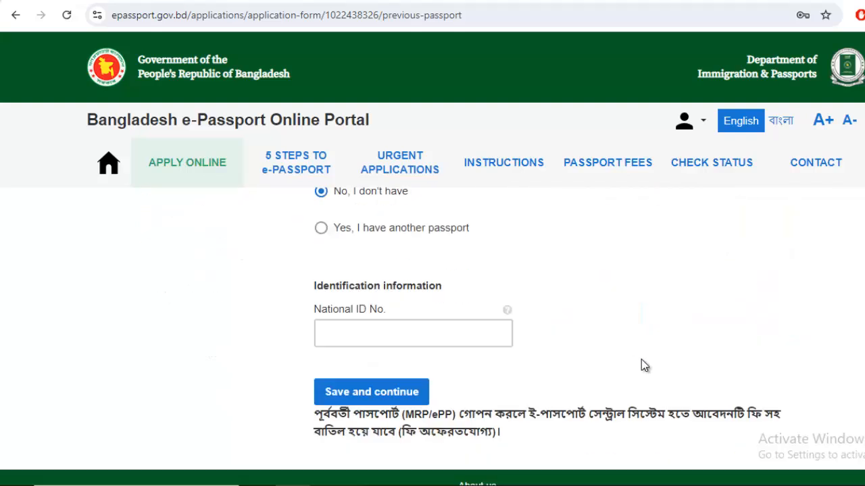
scroll(422, 304, "up", 2)
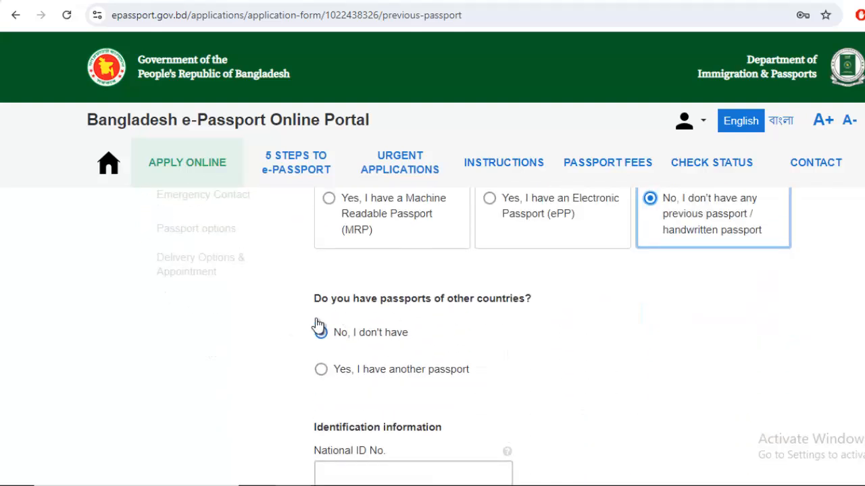
left_click(342, 340)
Enter the applicant's 10-digit National ID number
scroll(423, 349, "down", 2)
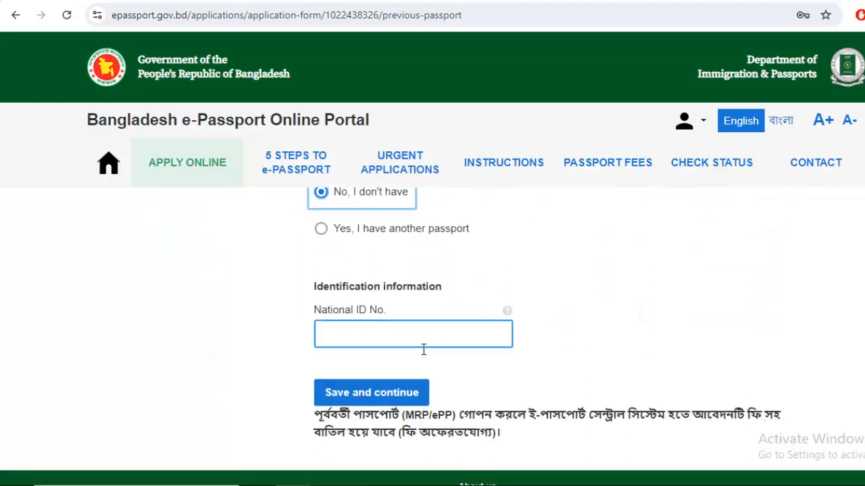
left_click(373, 336)
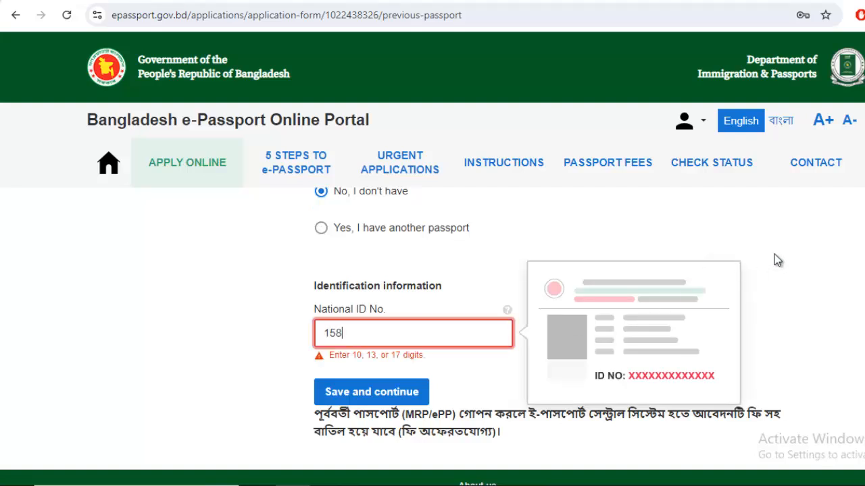
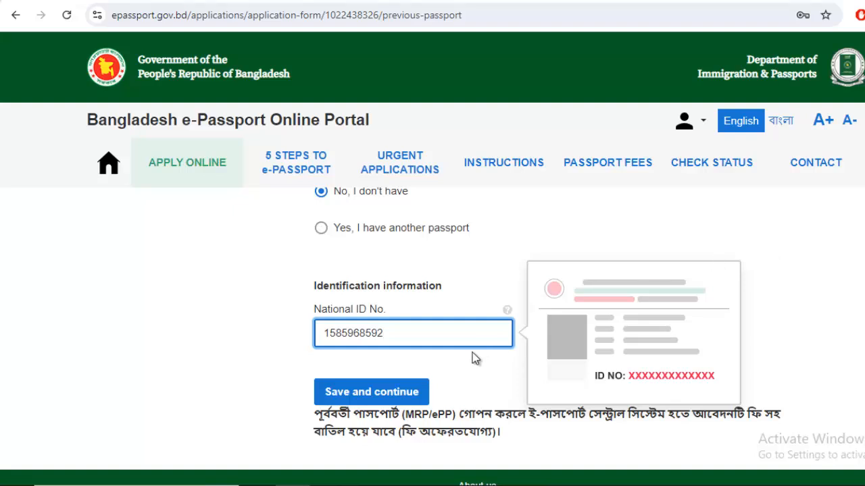
left_click(221, 340)
scroll(223, 341, "up", 1)
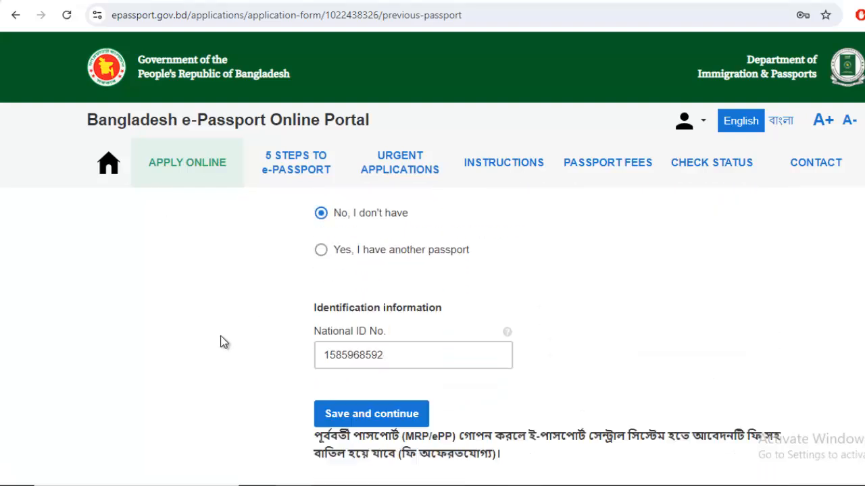
scroll(250, 336, "down", 3)
scroll(323, 319, "up", 7)
scroll(323, 317, "down", 5)
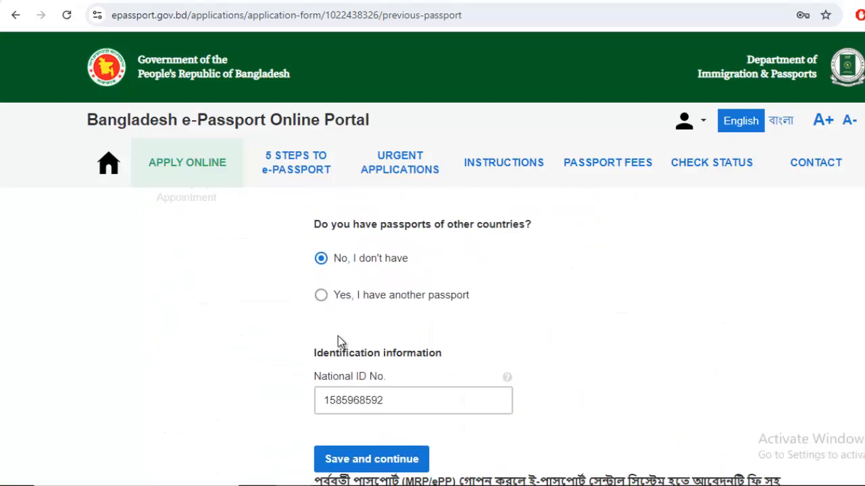
Save the ID documents and move on to Parental Information
left_click(378, 390)
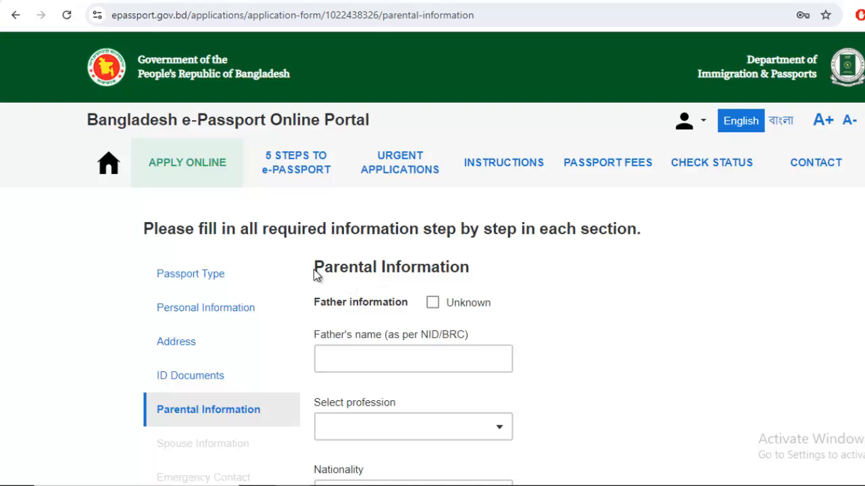
left_click_drag(313, 268, 576, 276)
left_click(577, 277)
scroll(484, 318, "down", 8)
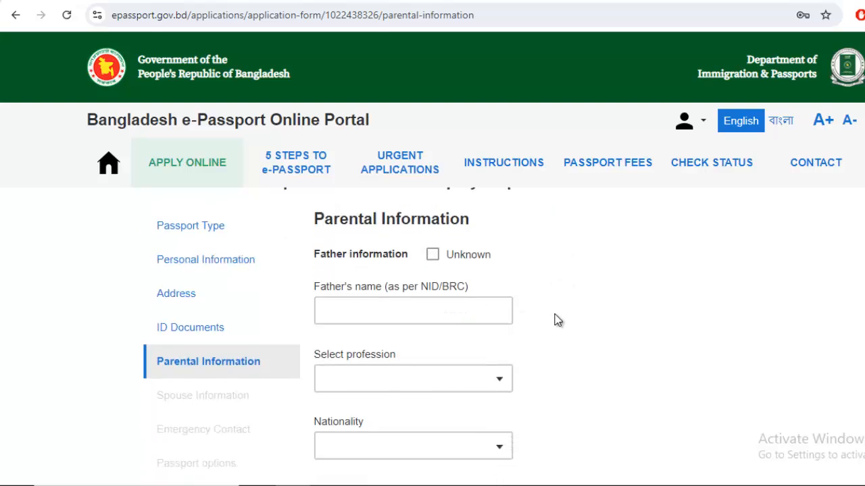
scroll(460, 316, "up", 8)
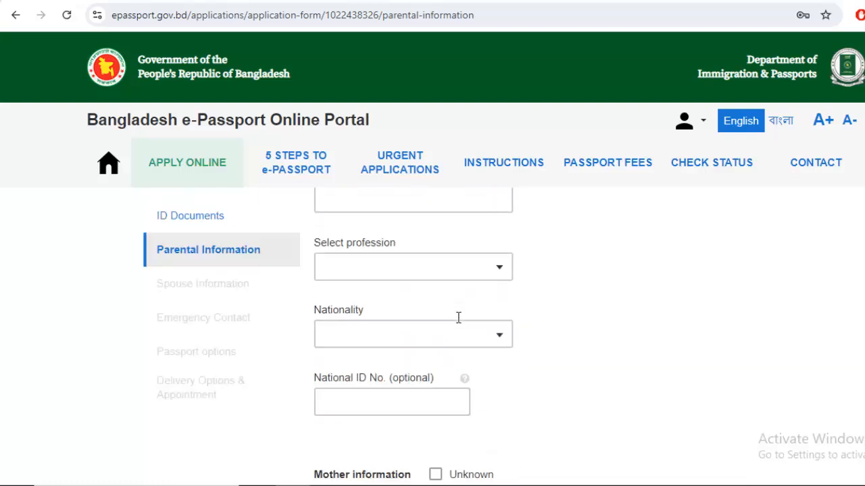
Enter the father's full name and set his profession to BUSINESS
left_click(432, 291)
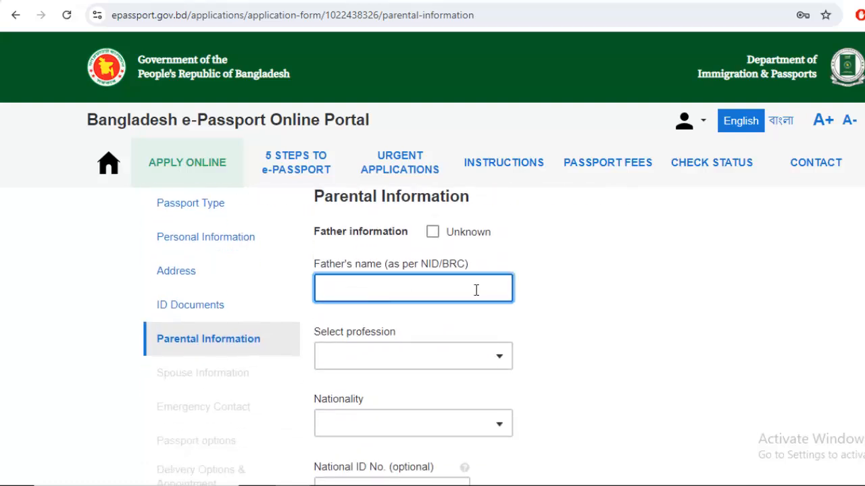
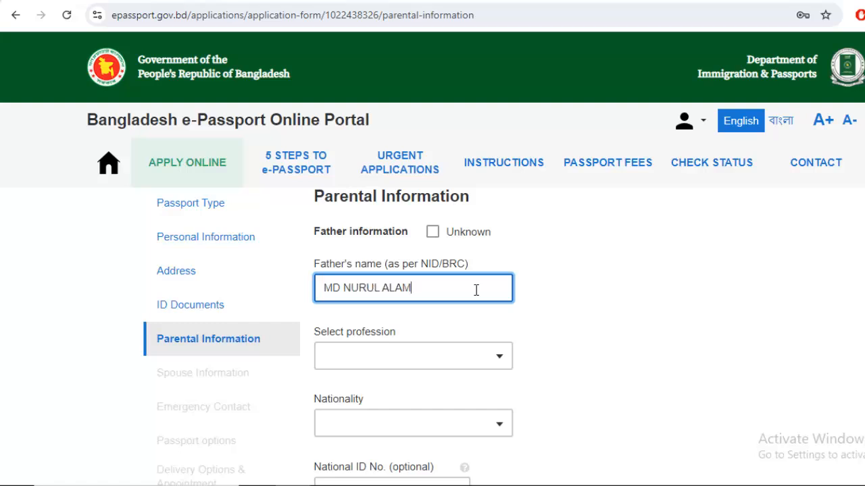
left_click(392, 360)
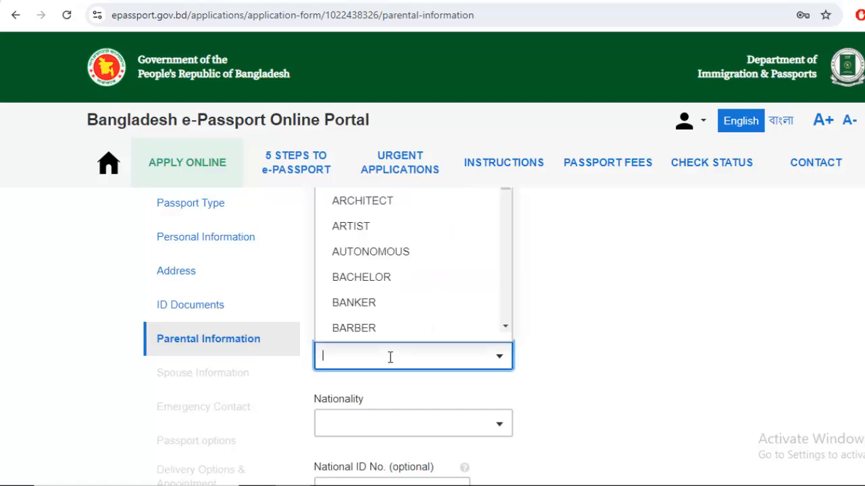
type("BUS")
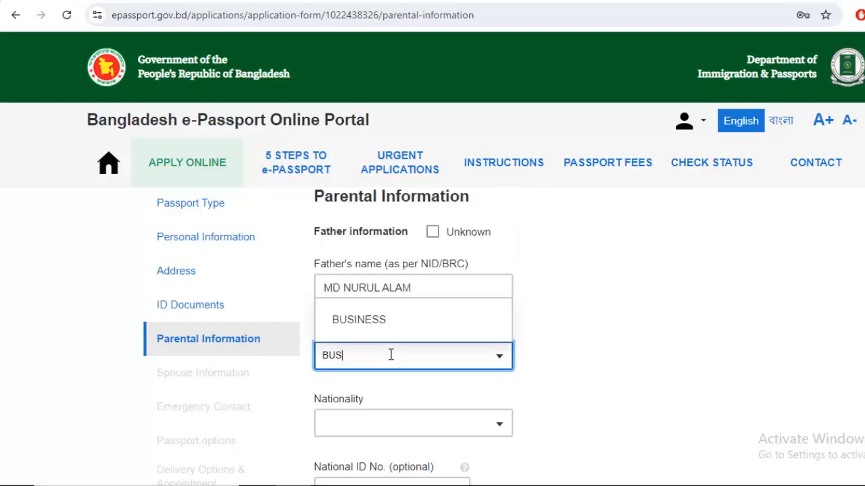
left_click(382, 324)
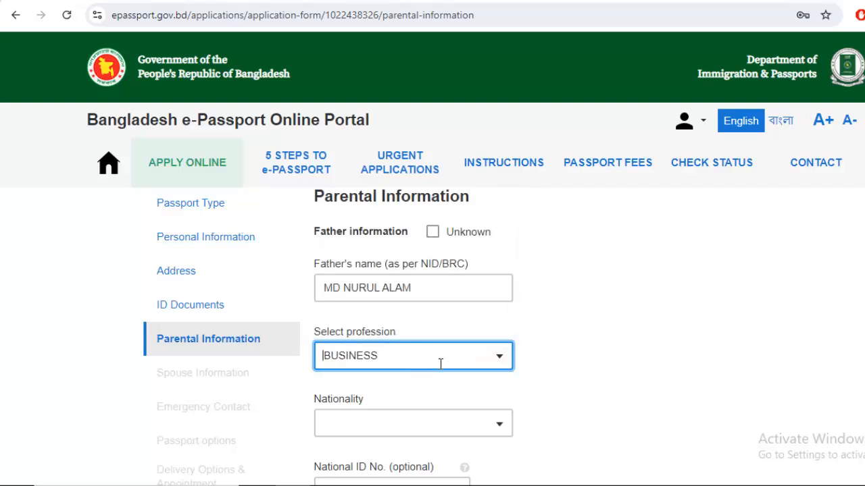
left_click(375, 357)
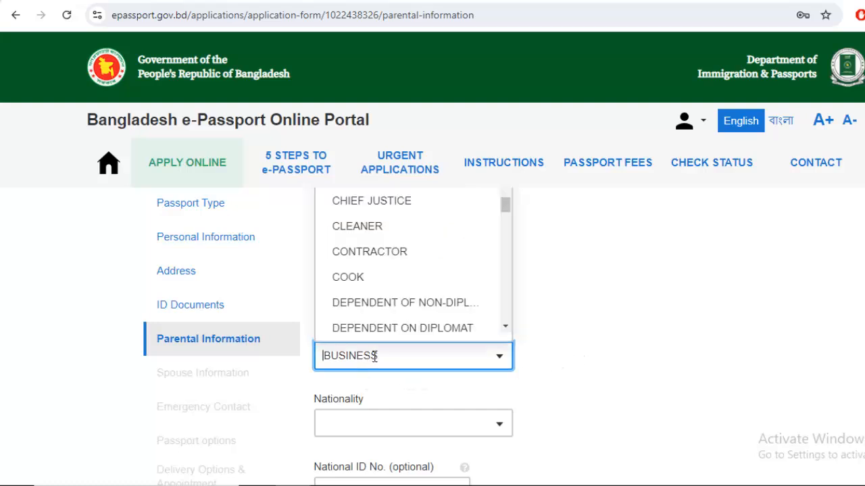
type("OTH")
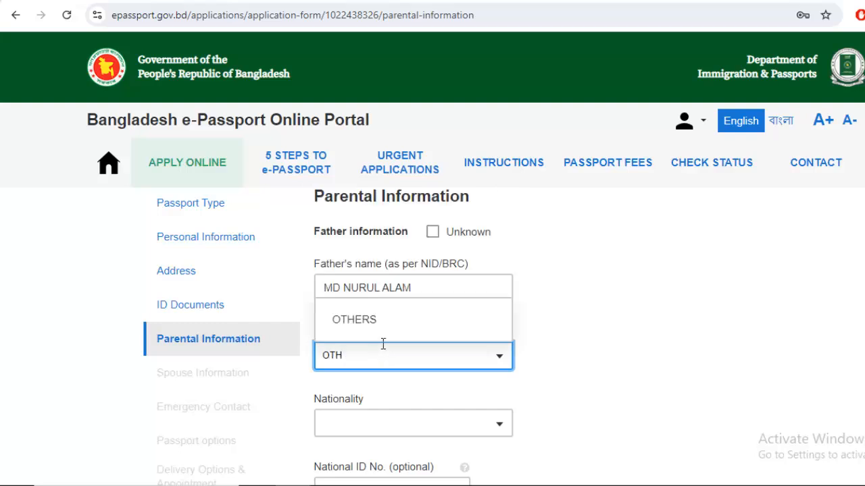
left_click(385, 330)
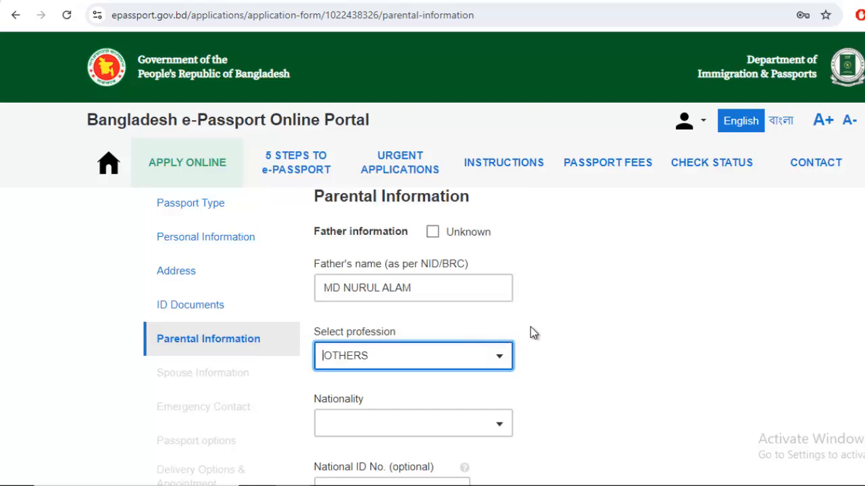
left_click(392, 356)
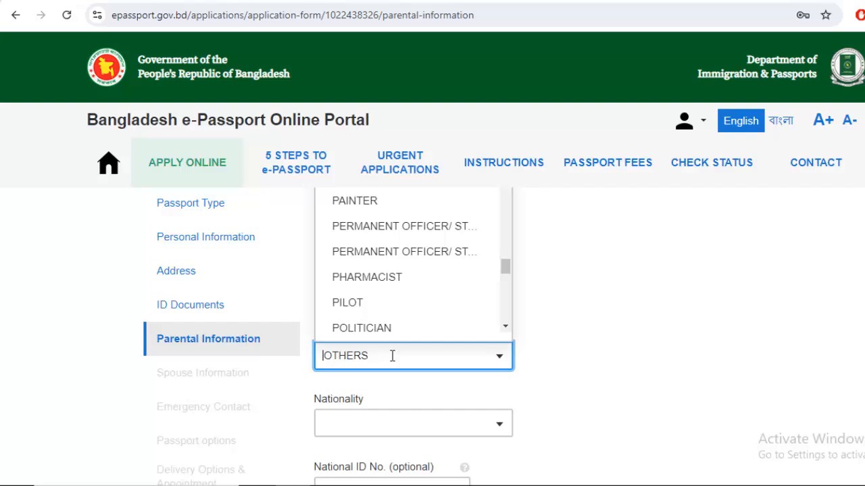
type("BSU")
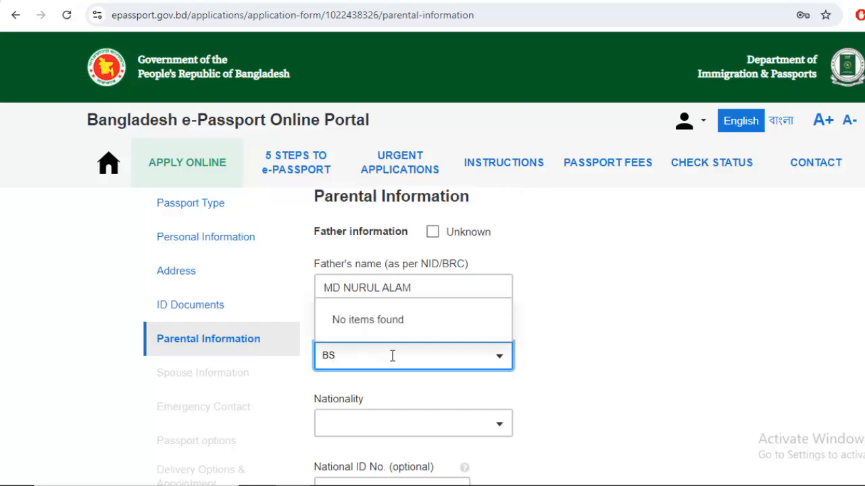
key("BackSpace")
type("US")
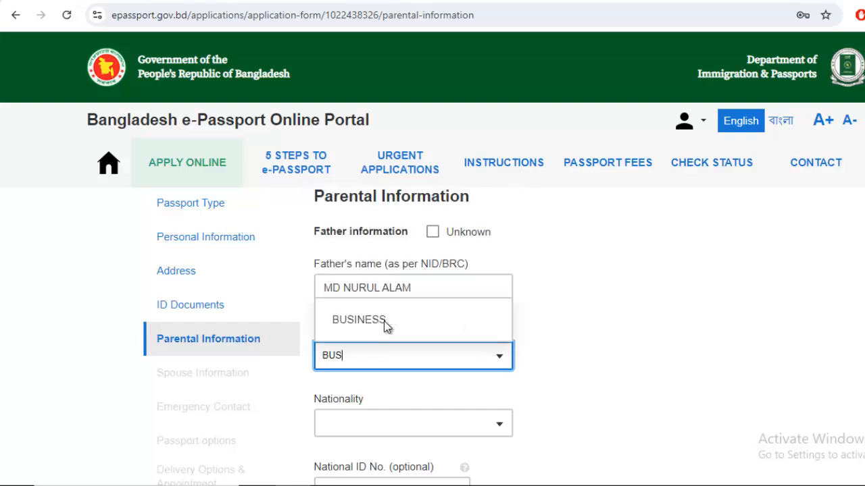
left_click(384, 321)
Set the father's nationality to BANGLADESHI, leaving his optional National ID field
scroll(566, 351, "down", 1)
left_click(427, 359)
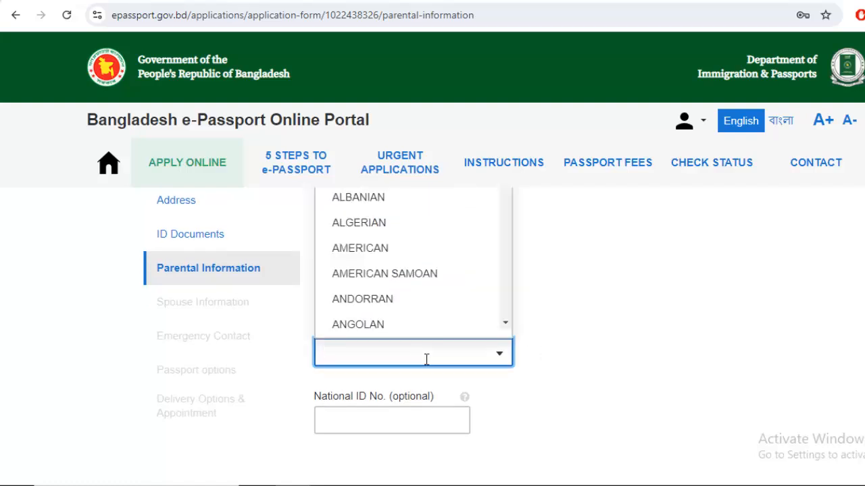
type("BANG")
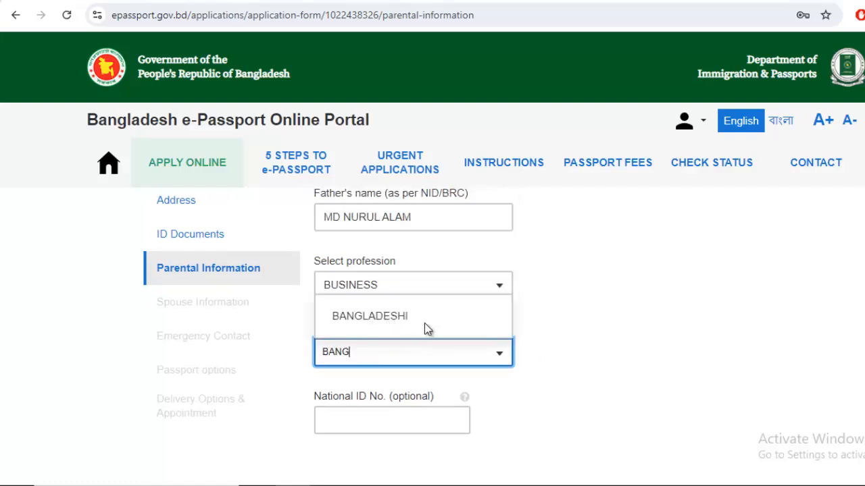
left_click(426, 323)
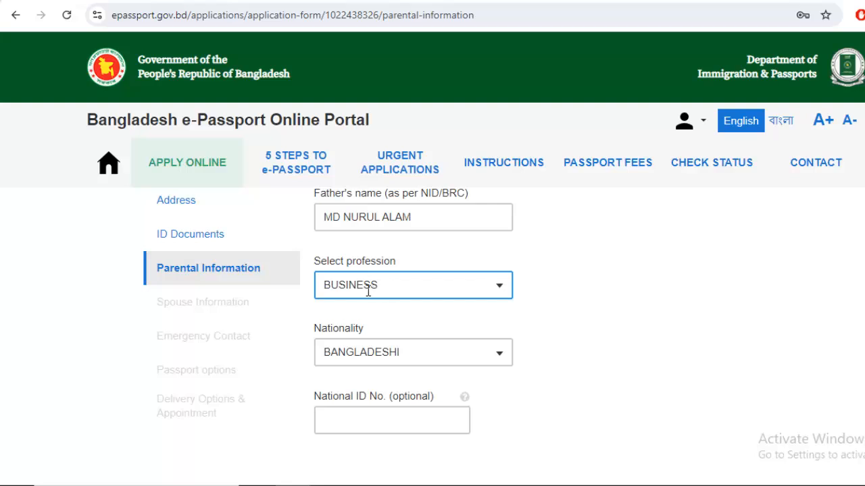
scroll(405, 346, "down", 1)
left_click(382, 352)
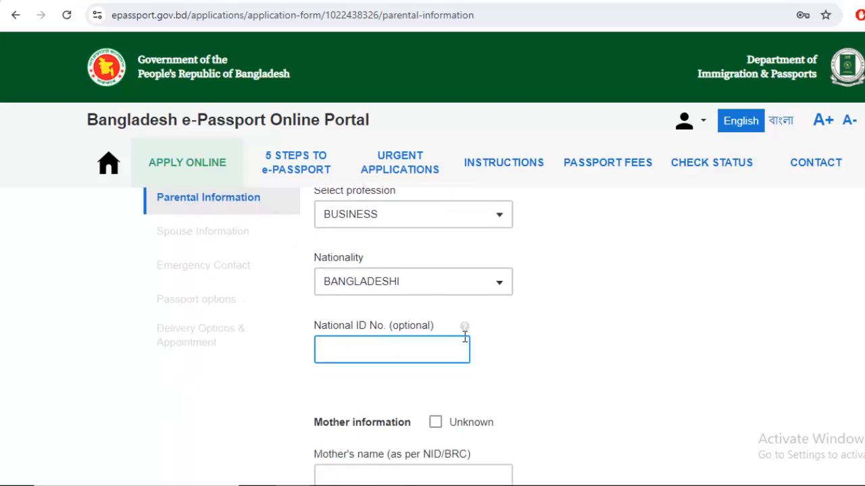
left_click(364, 348)
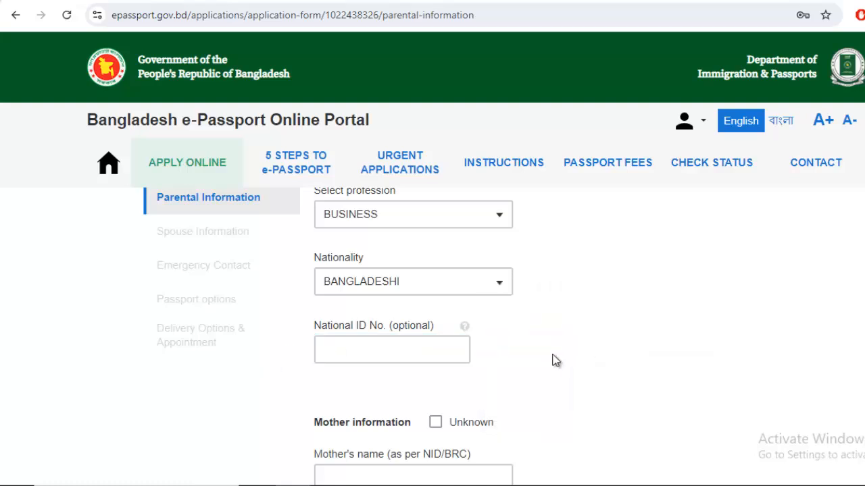
Enter the mother's full name
scroll(557, 351, "down", 1)
scroll(558, 350, "down", 2)
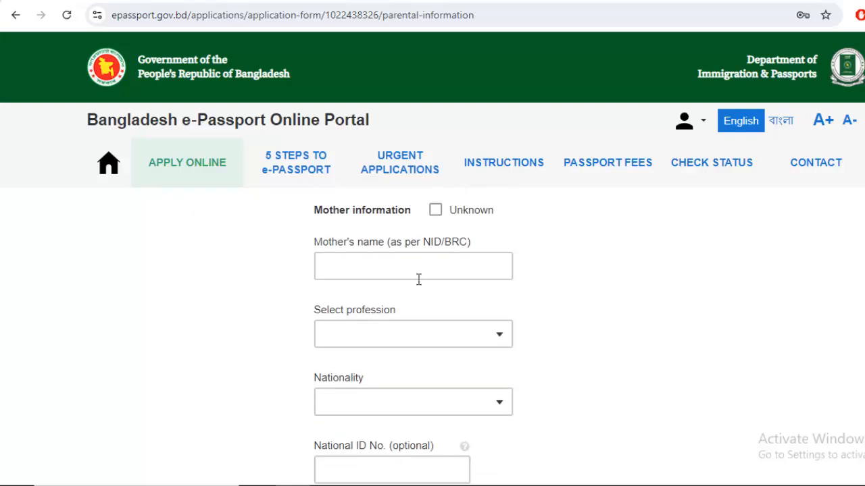
left_click(417, 273)
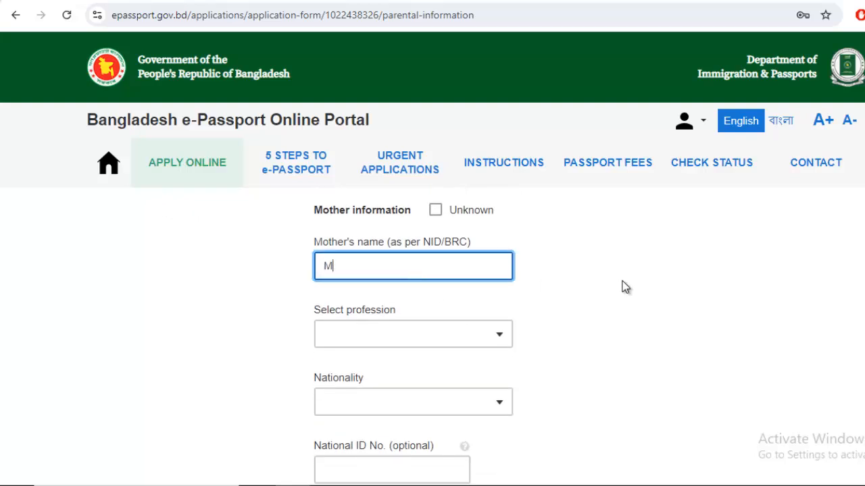
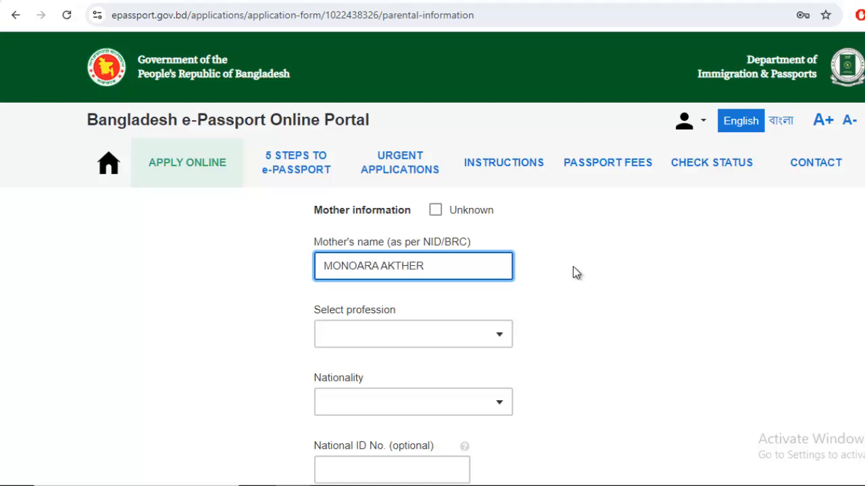
left_click(544, 311)
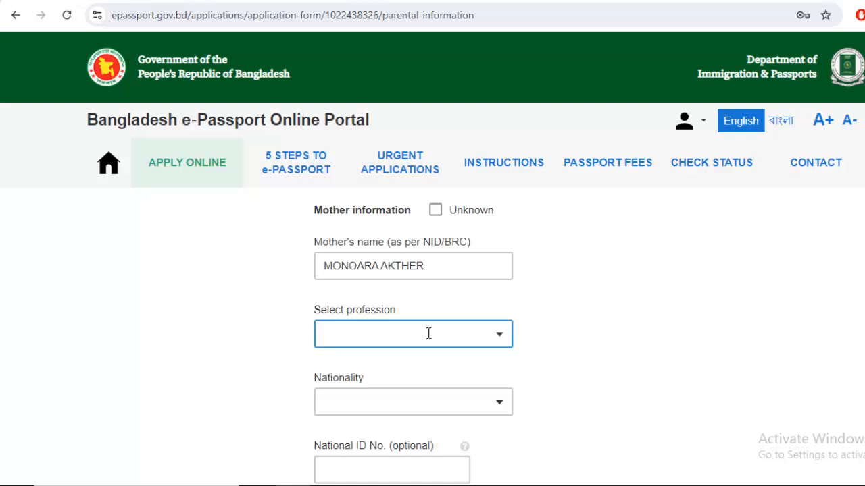
Set the mother's profession to HOUSE WIFE and nationality to BANGLADESHI
left_click(391, 345)
type("HOU")
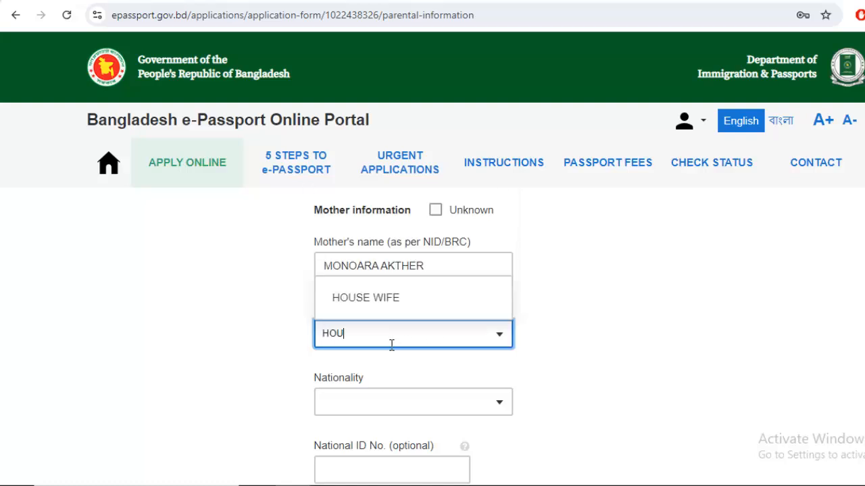
left_click(395, 301)
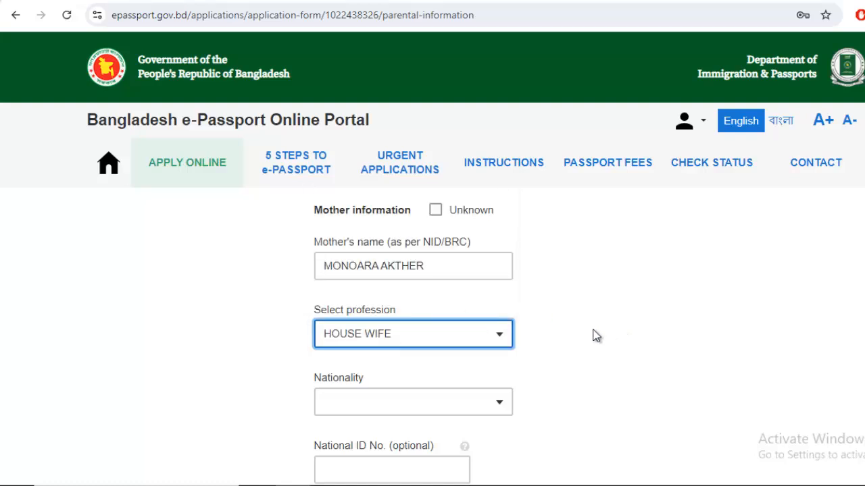
scroll(504, 336, "down", 1)
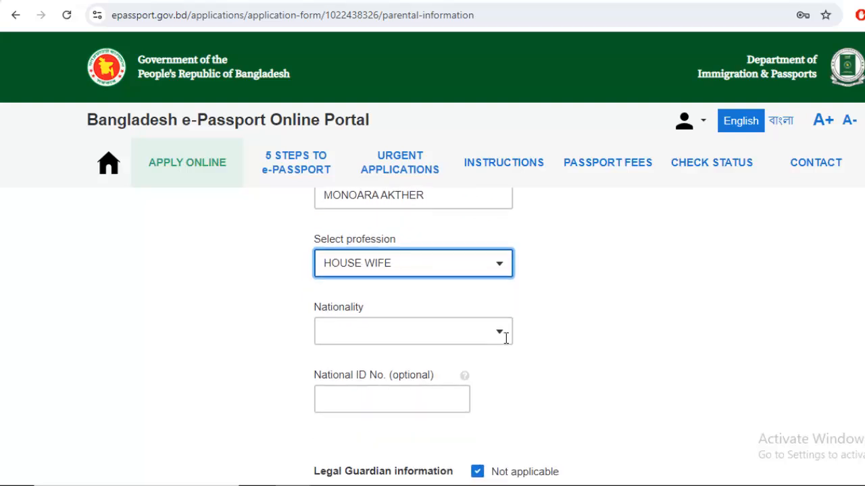
left_click(449, 330)
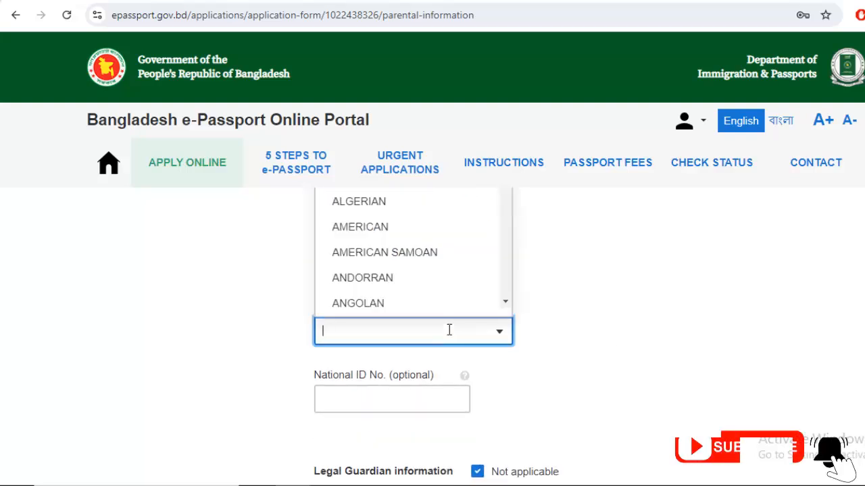
type("BANGL")
left_click(383, 295)
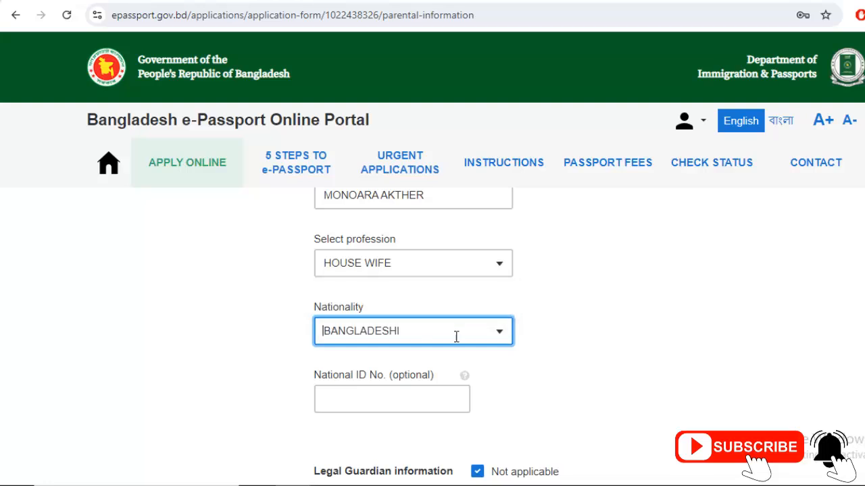
Leave the mother's National ID empty and save the parental information
scroll(373, 359, "down", 1)
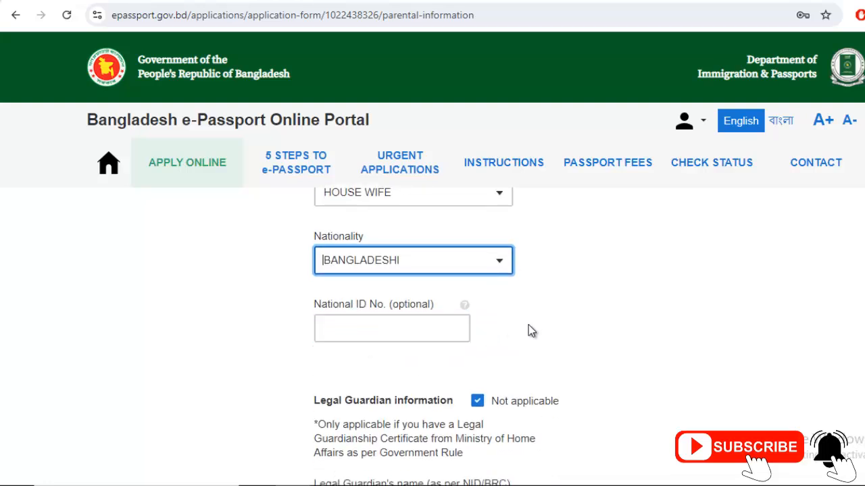
left_click(403, 341)
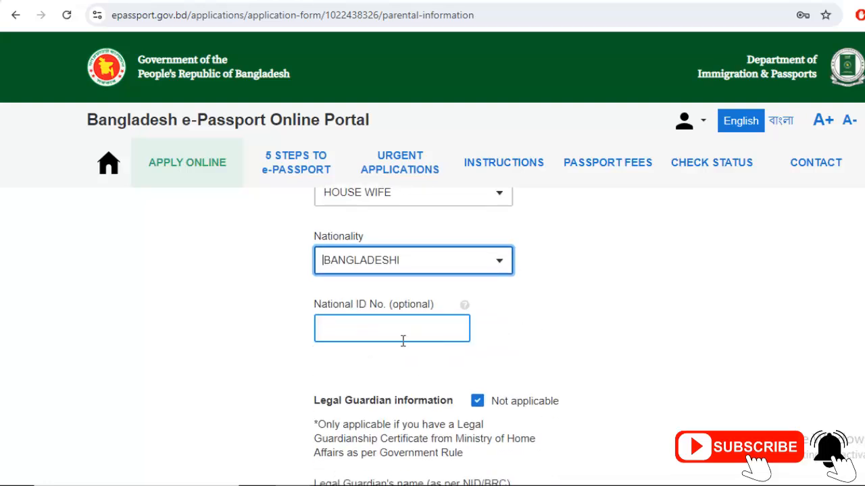
left_click(495, 346)
scroll(495, 343, "down", 1)
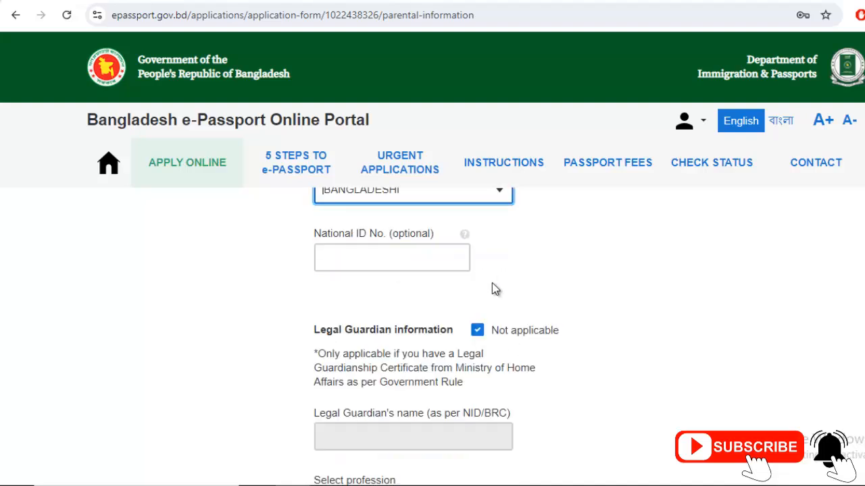
scroll(563, 356, "down", 3)
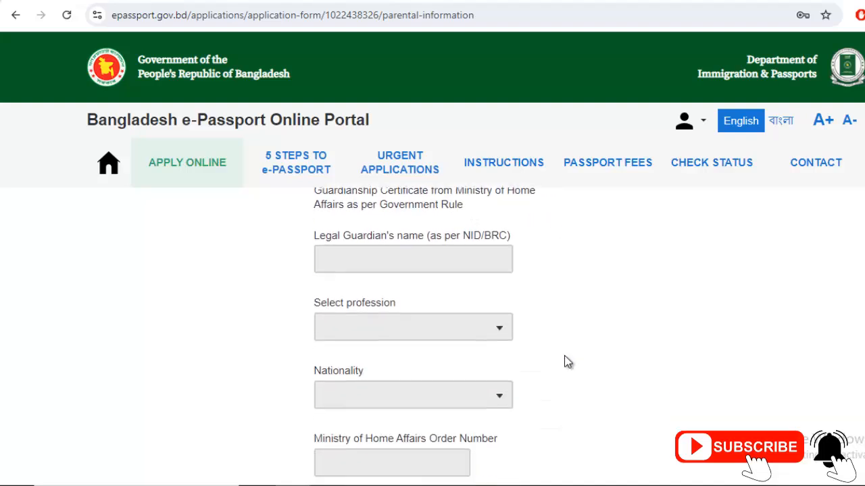
scroll(564, 357, "down", 3)
scroll(471, 342, "up", 12)
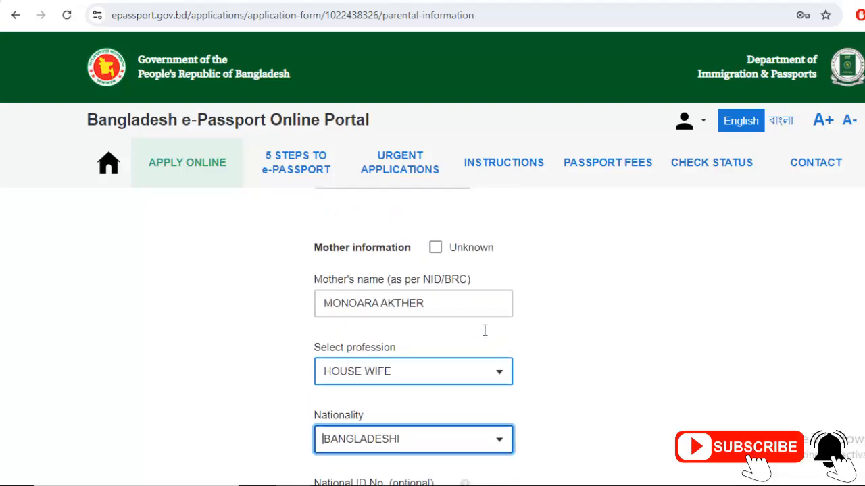
scroll(485, 330, "down", 12)
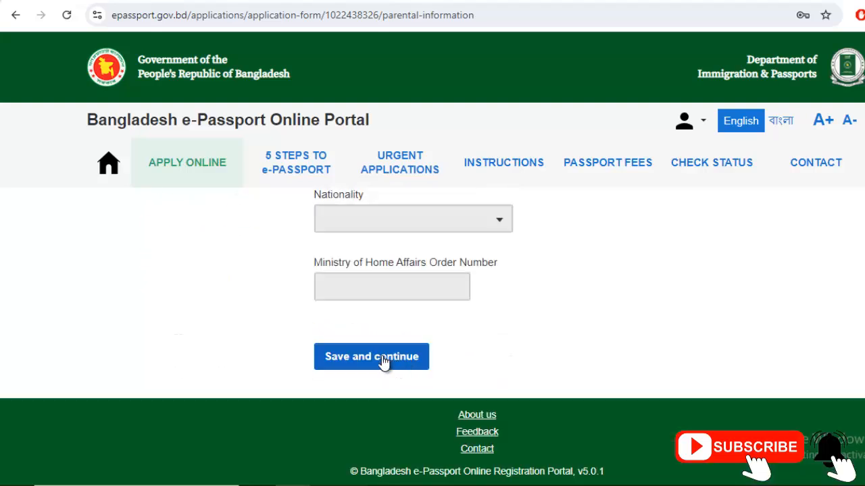
left_click(382, 360)
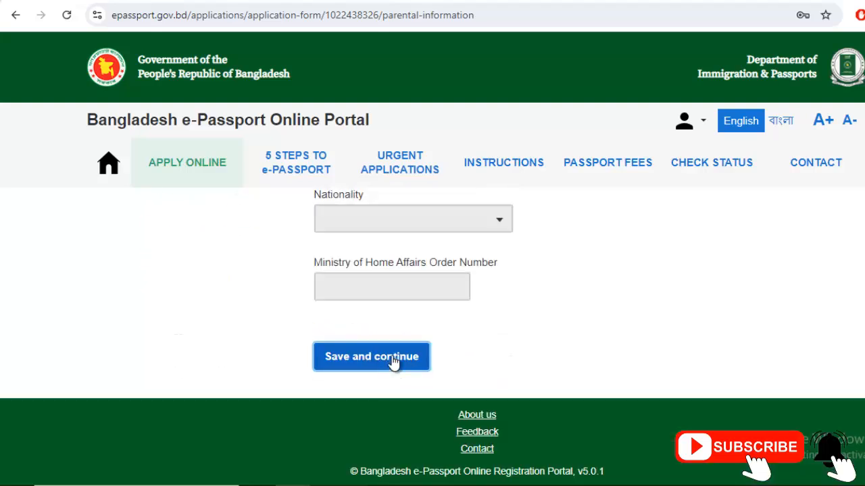
Set the marital status to MARRIED
scroll(556, 335, "down", 1)
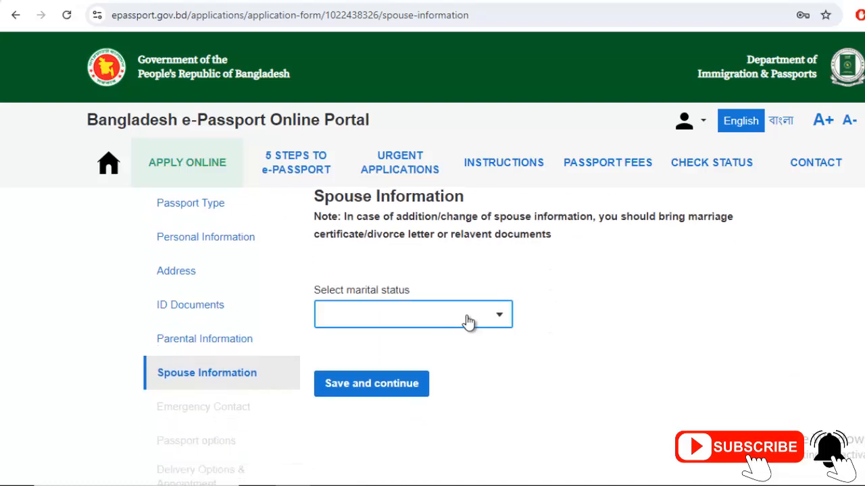
left_click(435, 323)
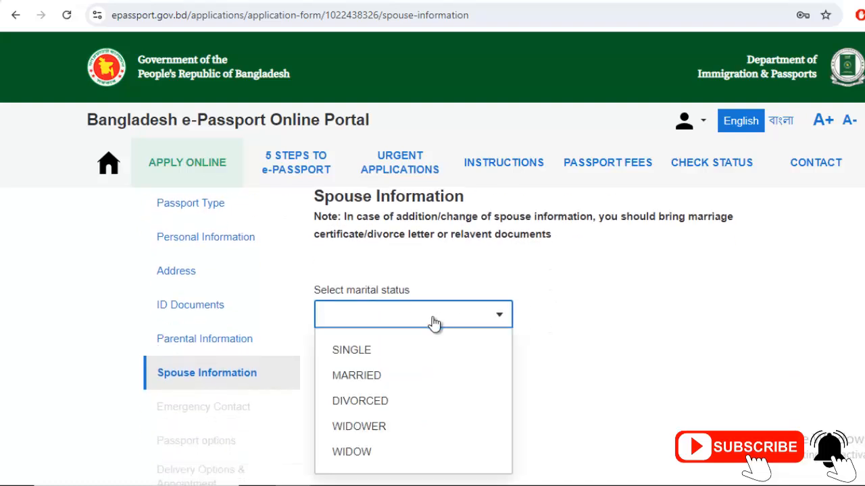
left_click(389, 375)
scroll(602, 352, "down", 2)
left_click(320, 283)
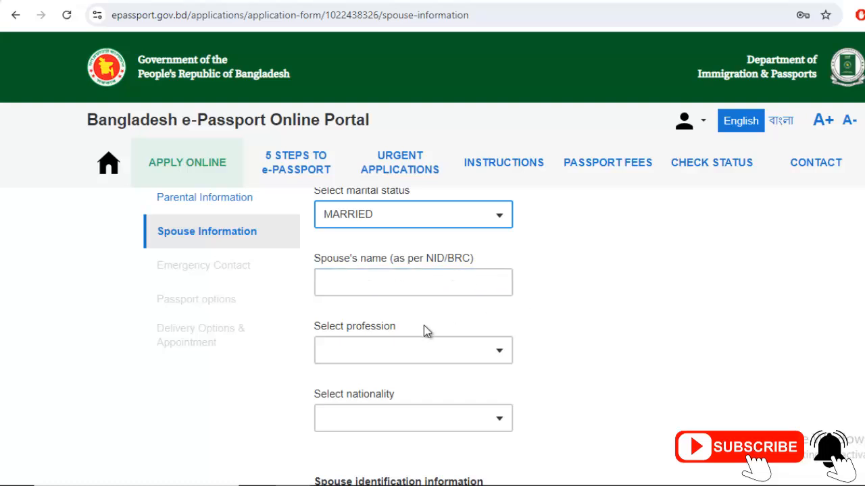
Change the marital status to SINGLE and save the spouse step
scroll(425, 332, "down", 1)
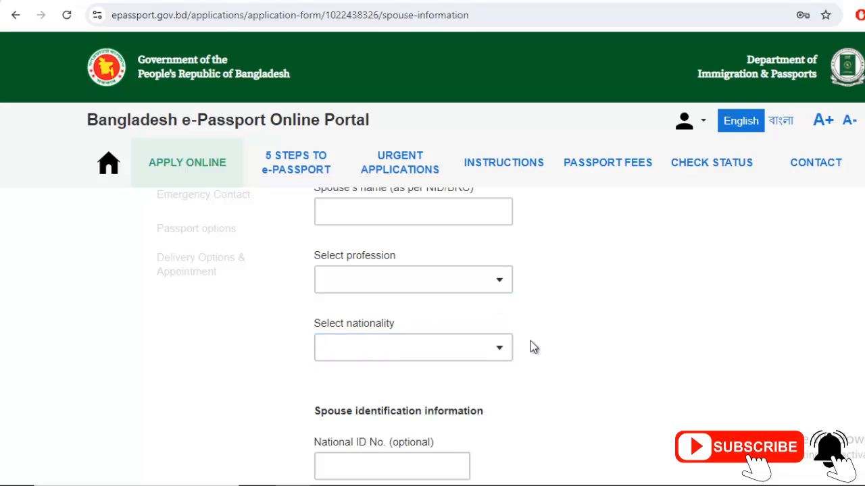
scroll(529, 348, "down", 2)
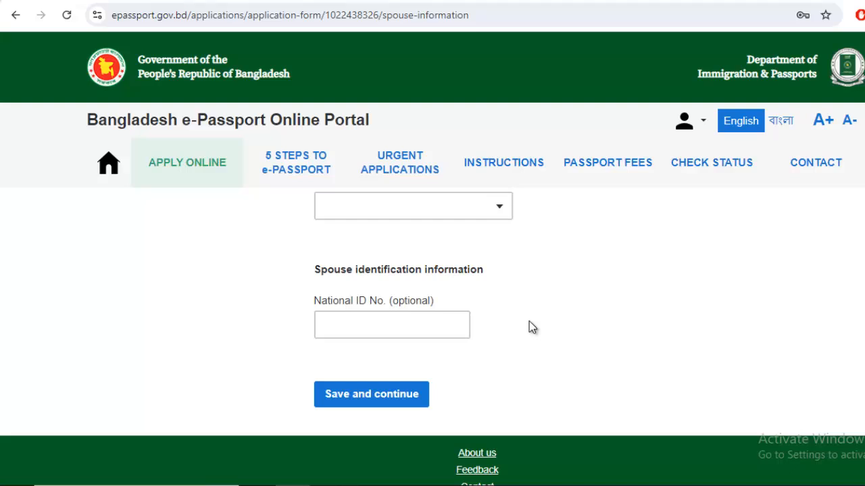
scroll(529, 327, "up", 7)
scroll(466, 348, "down", 3)
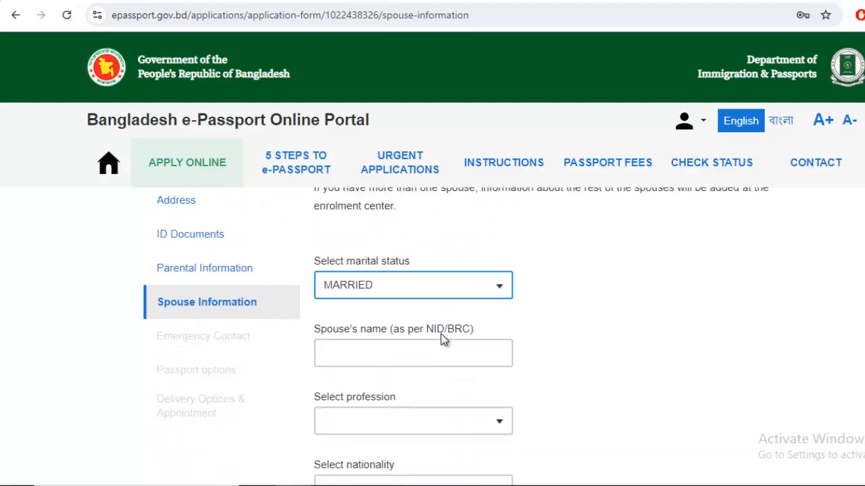
left_click(405, 287)
left_click(503, 324)
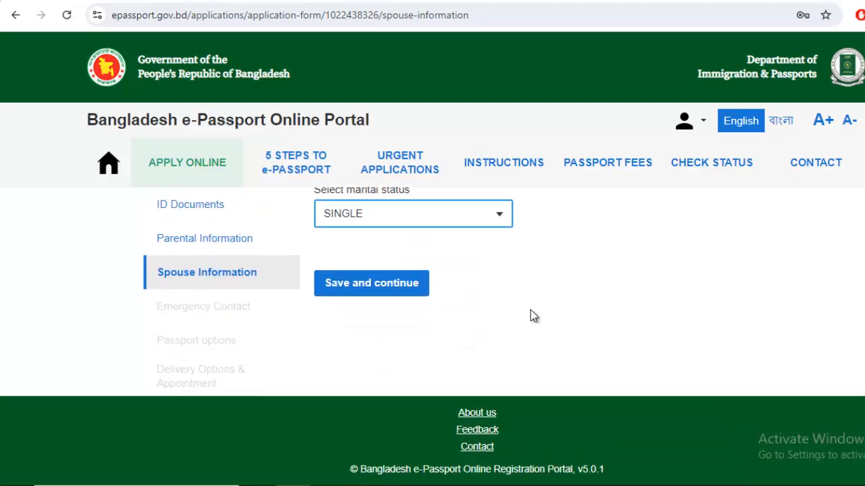
left_click(350, 283)
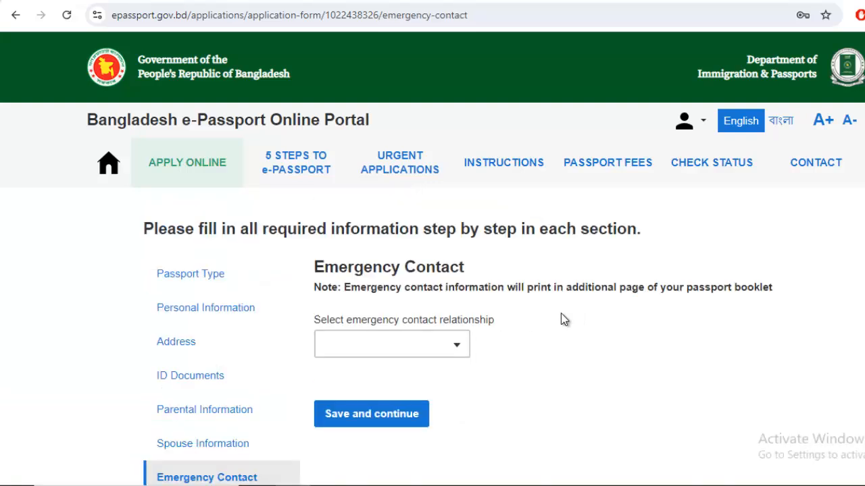
Choose FATHER as the emergency contact relationship, auto-filling his name
scroll(564, 318, "down", 1)
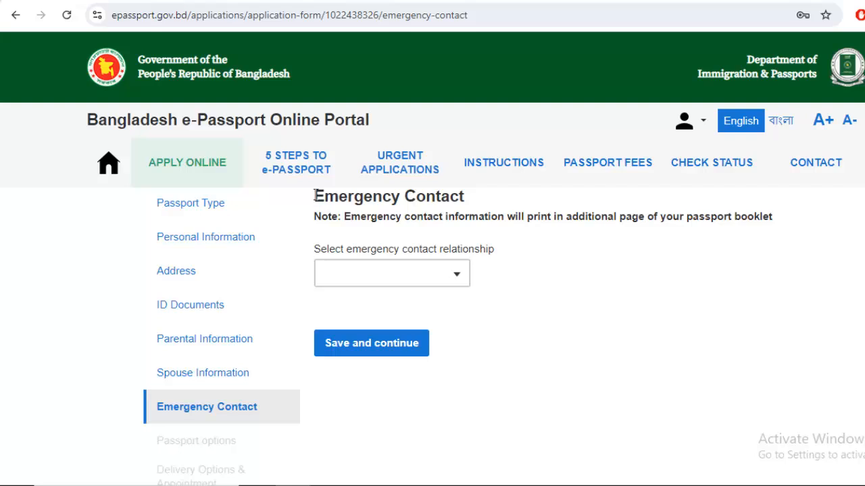
left_click_drag(315, 196, 472, 204)
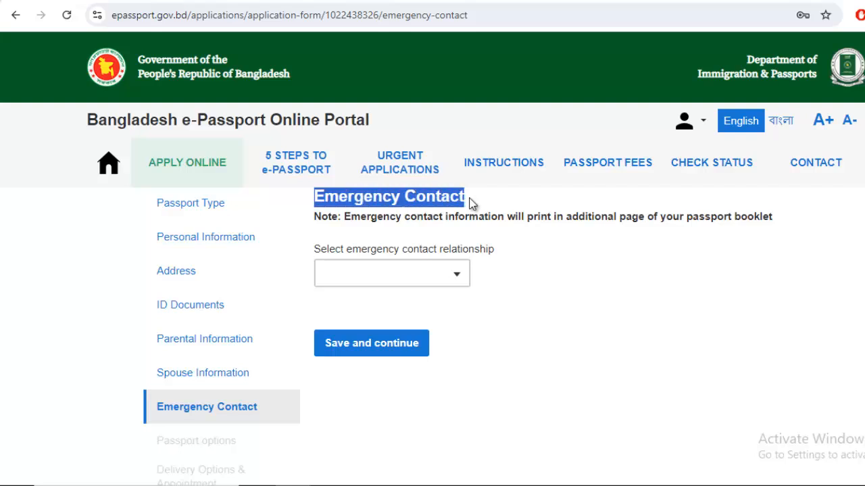
left_click(483, 202)
scroll(482, 215, "up", 1)
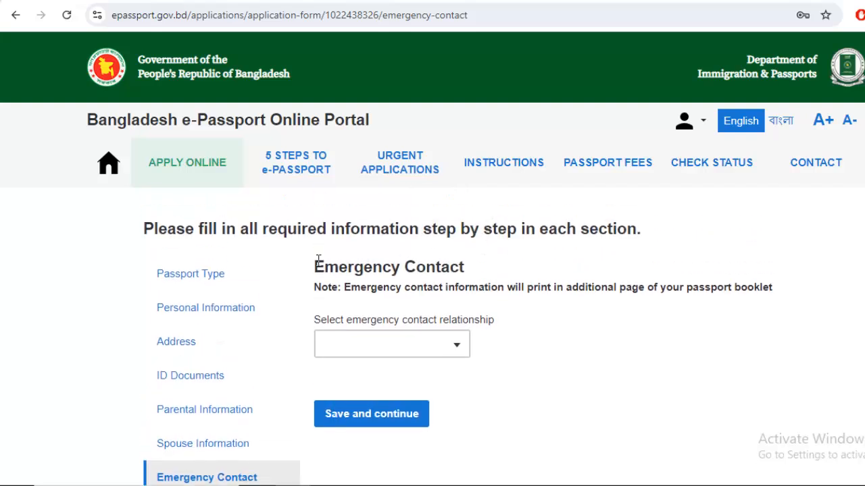
left_click_drag(321, 261, 468, 269)
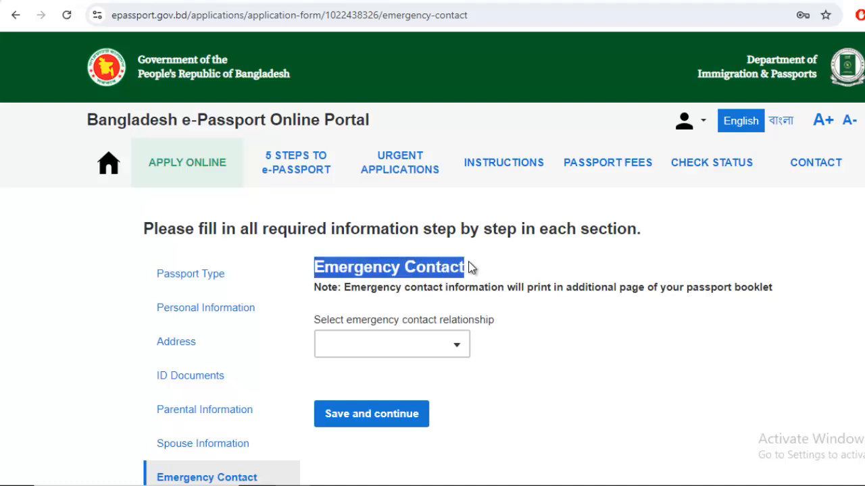
left_click(479, 266)
scroll(446, 277, "down", 1)
left_click(410, 274)
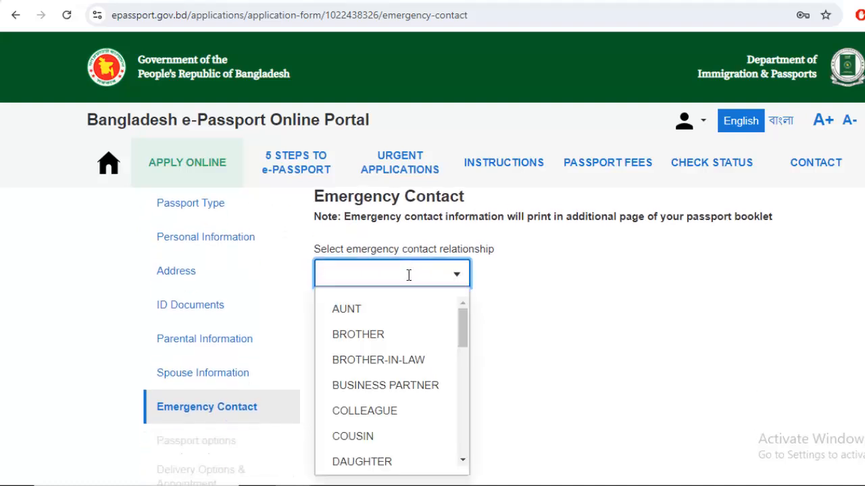
type("FA")
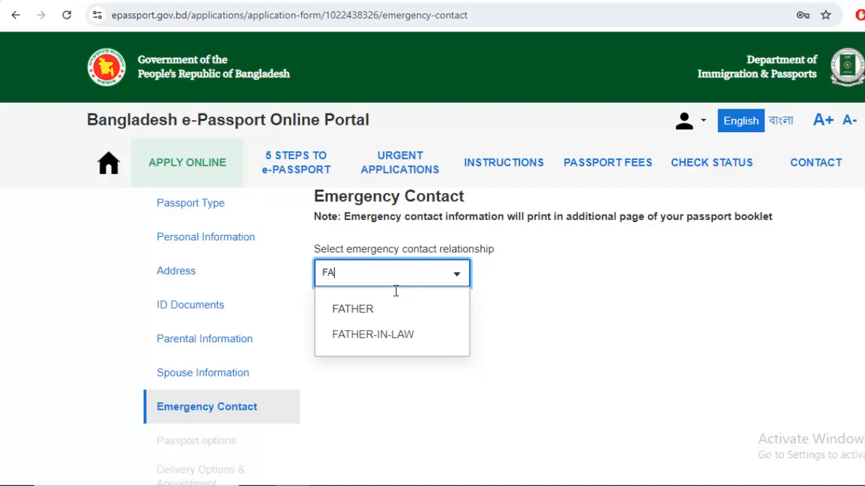
left_click(367, 310)
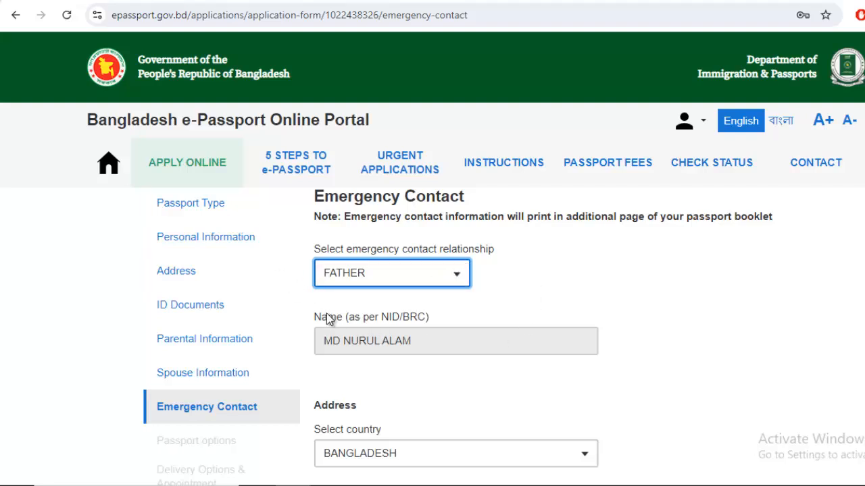
scroll(585, 273, "down", 2)
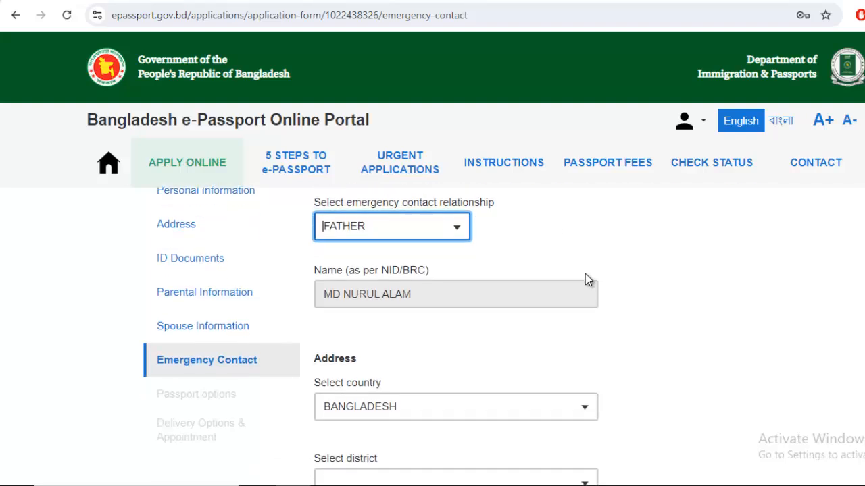
scroll(614, 287, "down", 4)
scroll(439, 287, "up", 2)
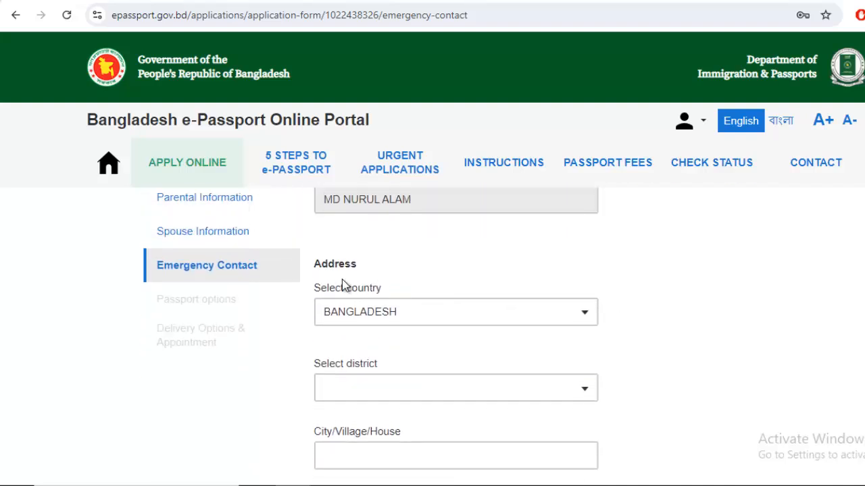
Set the emergency contact's district to CHATTOGRAM
left_click_drag(315, 264, 357, 264)
left_click(348, 265)
scroll(398, 280, "down", 2)
left_click(375, 316)
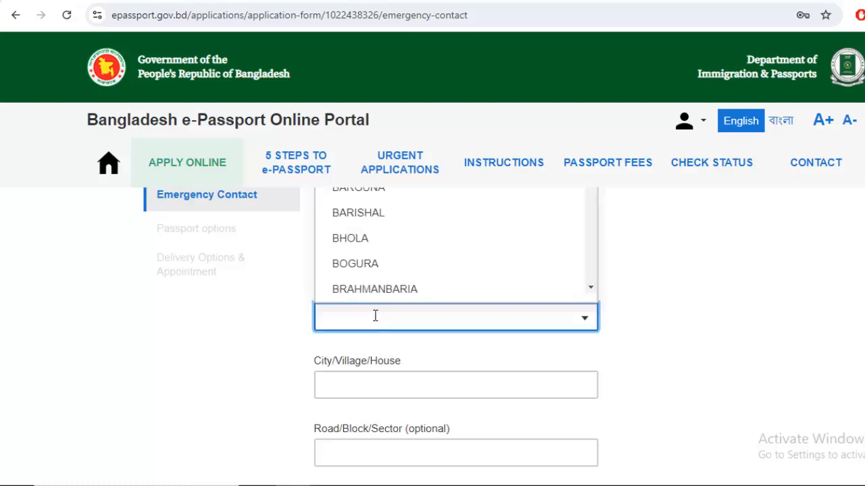
type("CH")
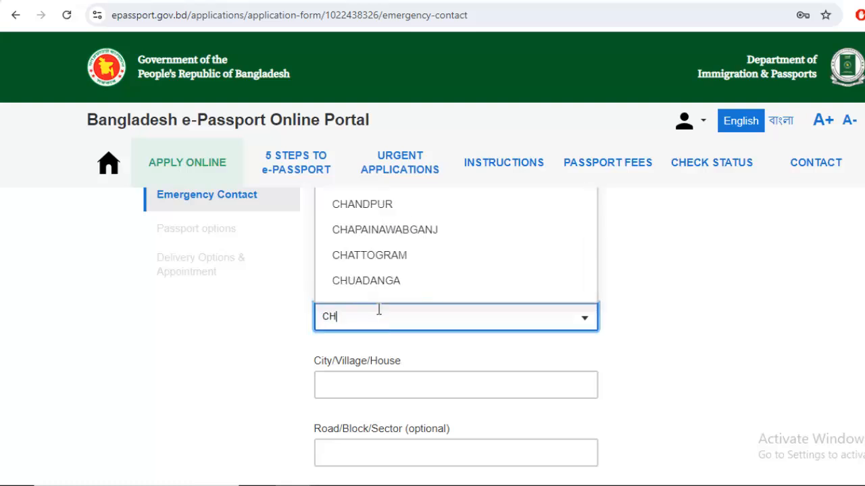
left_click(390, 255)
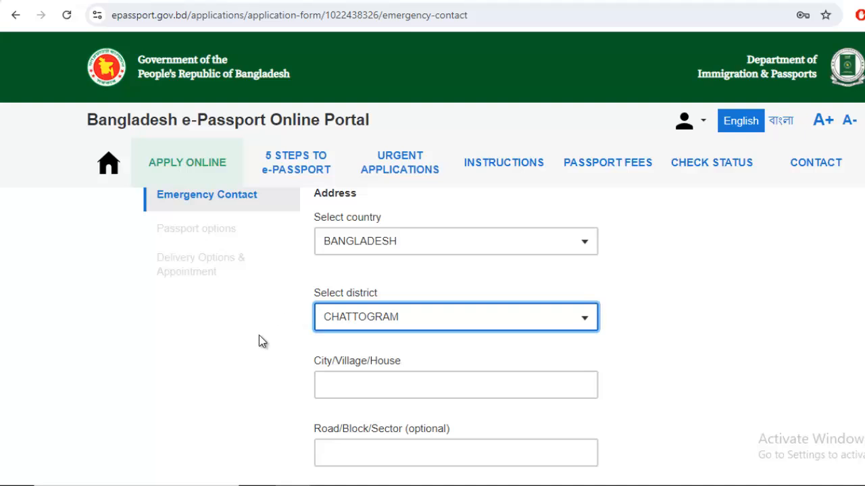
Enter the contact's city/village/house address line
scroll(256, 336, "down", 1)
left_click(332, 316)
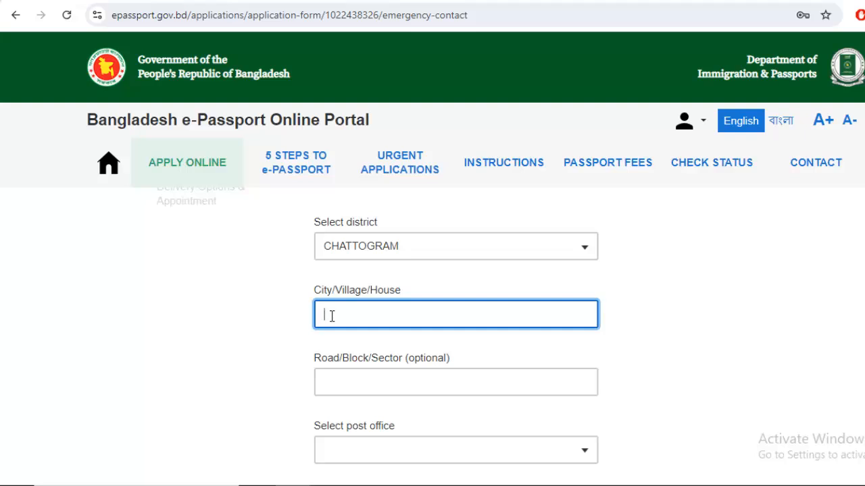
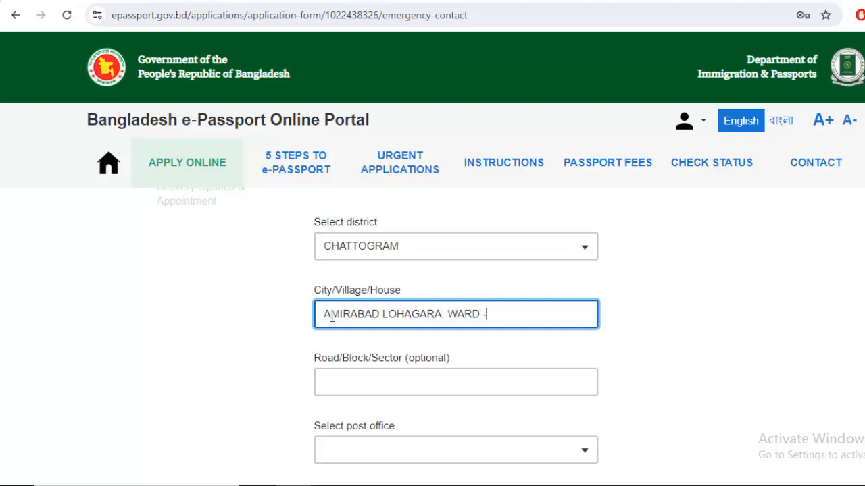
scroll(332, 316, "down", 2)
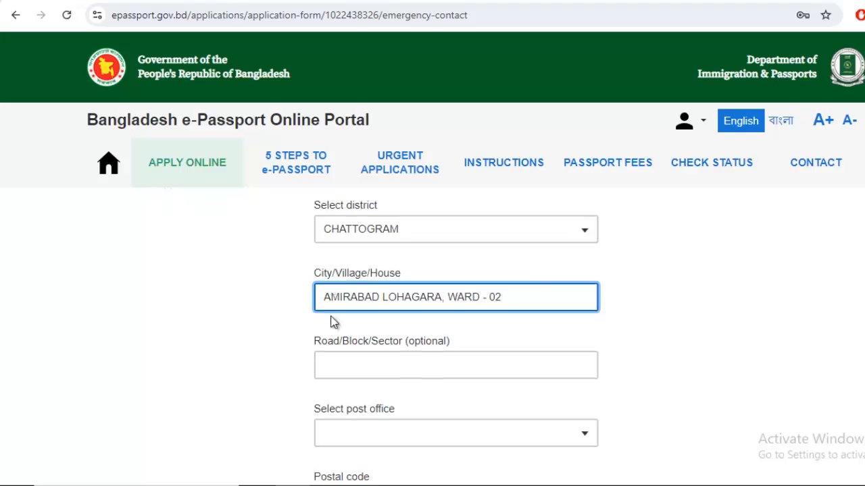
Choose post office LOHAGARA - 4396 and police station LOHAGARA
left_click(409, 317)
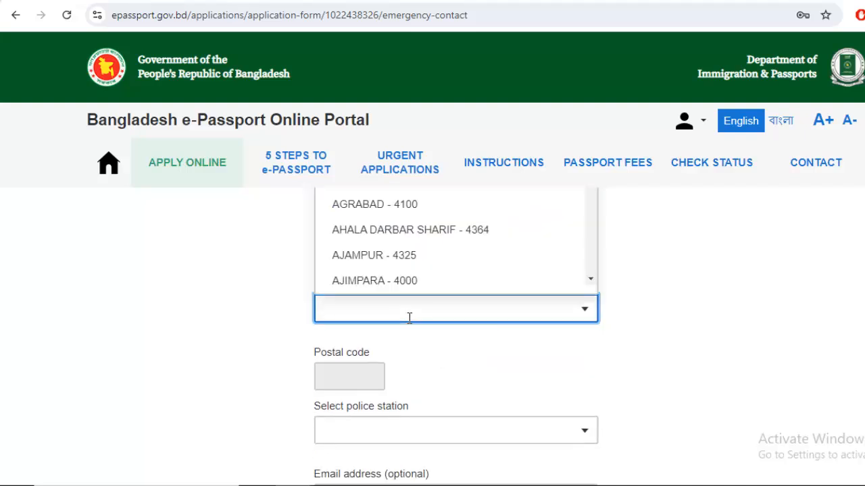
type("LOH")
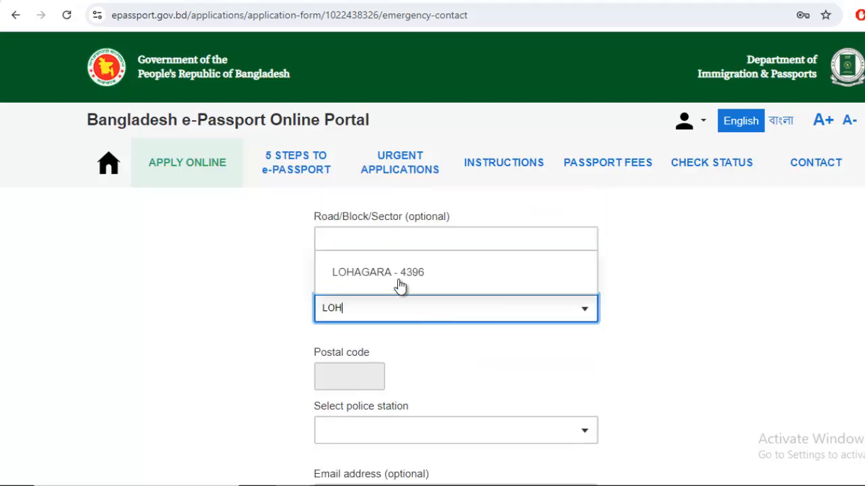
left_click(396, 284)
scroll(357, 336, "down", 1)
left_click(371, 360)
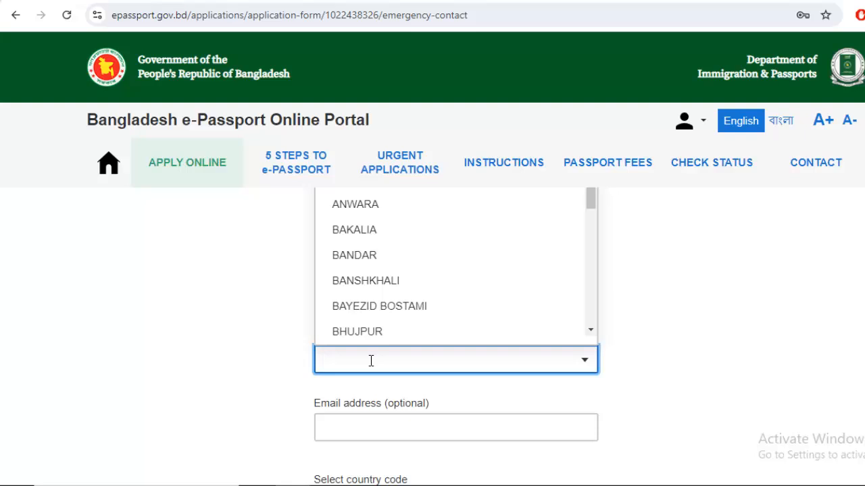
type("LO")
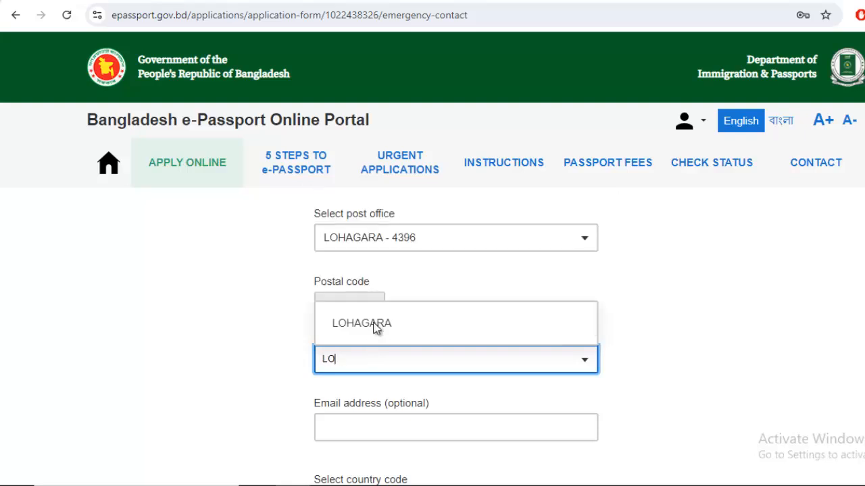
left_click(372, 324)
scroll(565, 310, "down", 1)
scroll(455, 410, "down", 1)
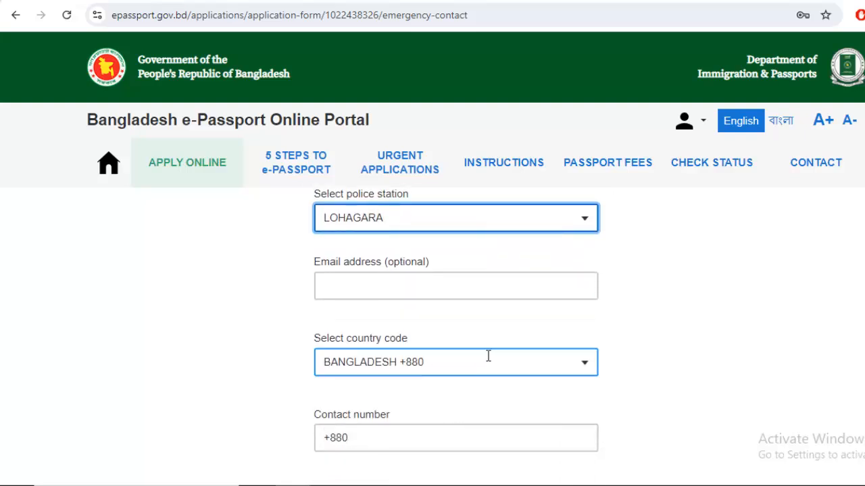
scroll(482, 351, "down", 1)
Enter the emergency contact's phone number
left_click(451, 370)
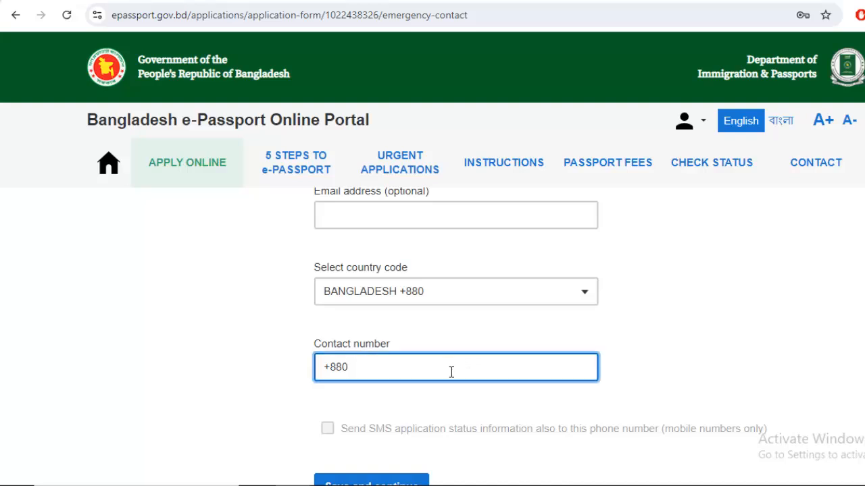
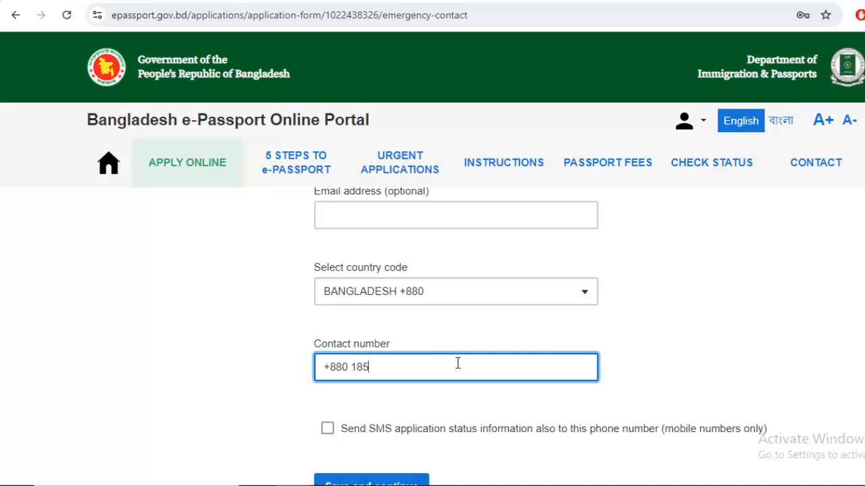
scroll(329, 368, "down", 1)
Turn on SMS application status updates and save the emergency contact
left_click(328, 367)
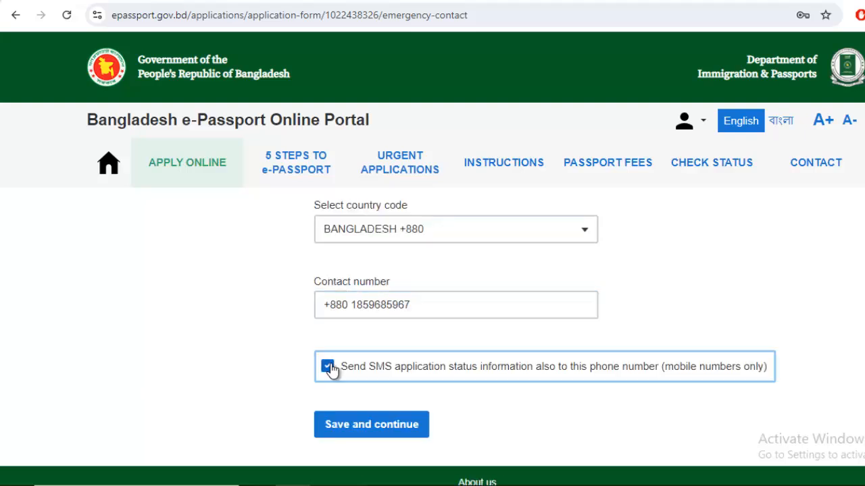
left_click(329, 368)
left_click(439, 306)
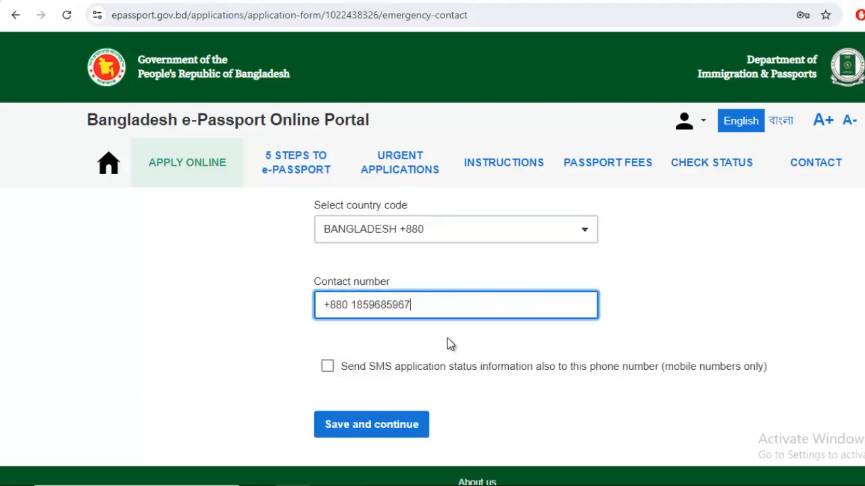
left_click(328, 367)
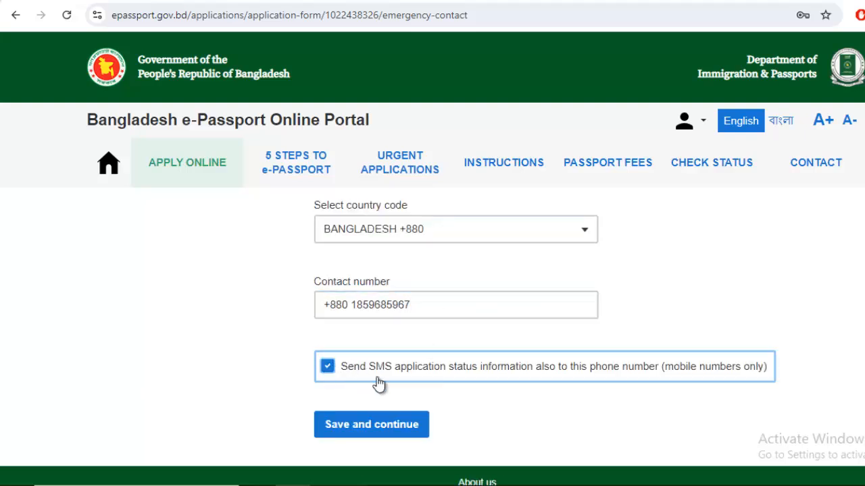
left_click(367, 425)
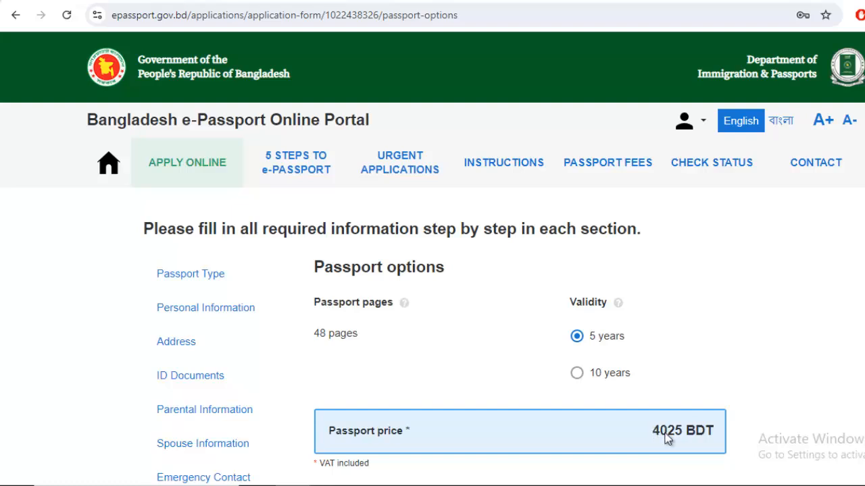
Select 10 years validity, bringing the passport price to 5750 BDT
left_click(576, 376)
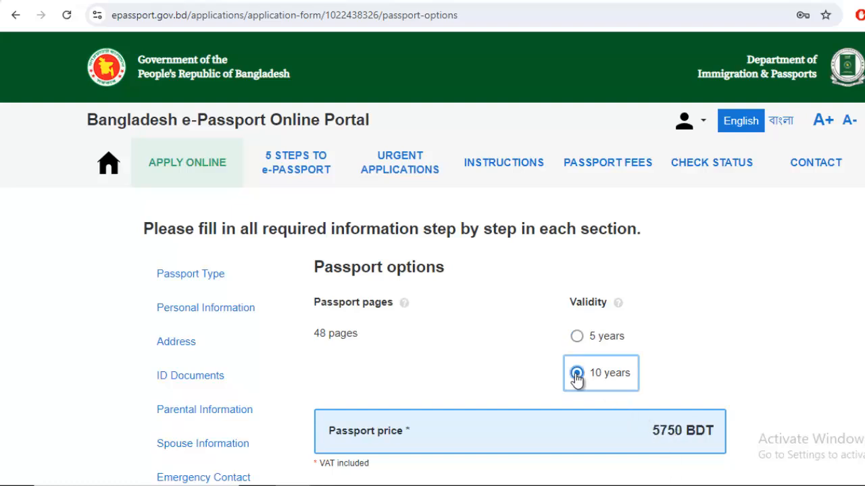
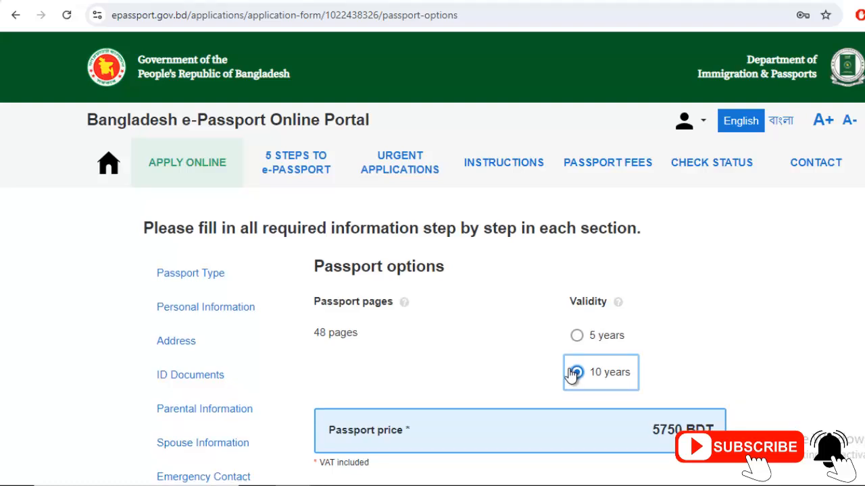
Save the passport options, compare Express and Regular delivery, and save Regular delivery at 5750 BDT
scroll(573, 372, "down", 3)
left_click(379, 299)
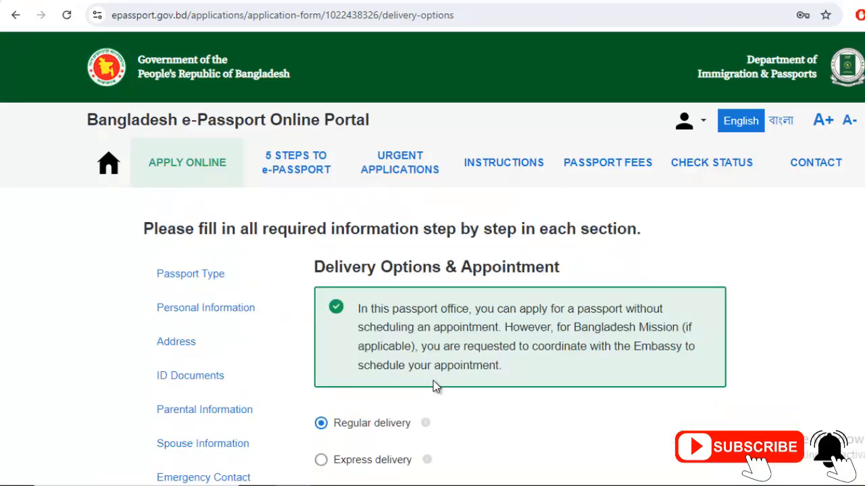
scroll(426, 383, "down", 1)
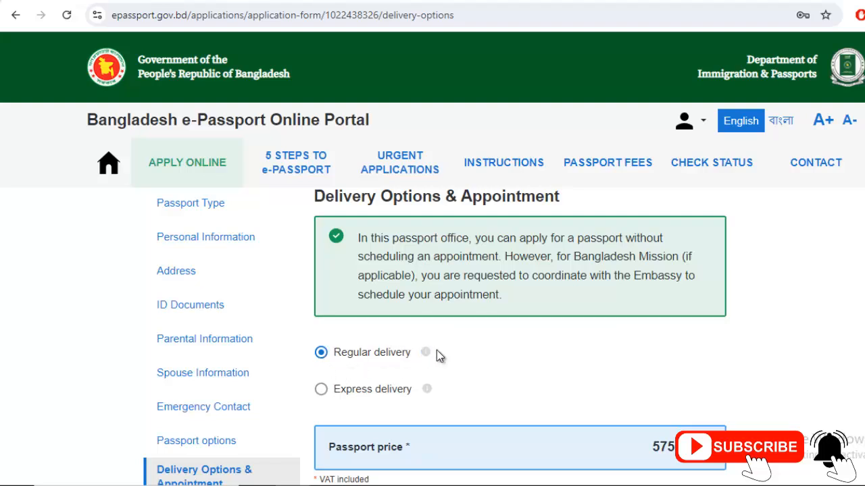
scroll(473, 354, "down", 1)
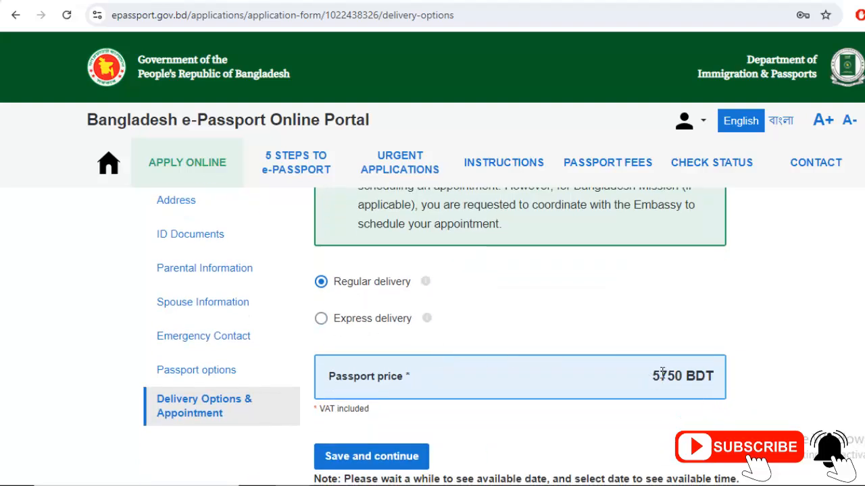
left_click(323, 318)
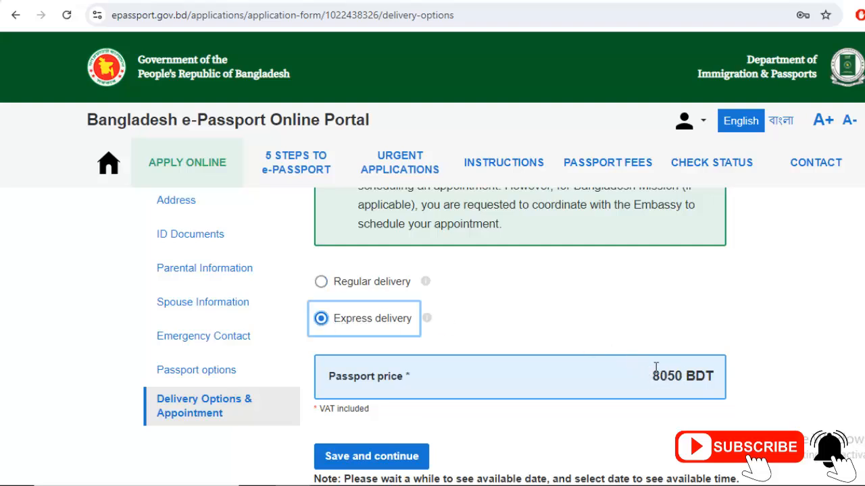
left_click(329, 282)
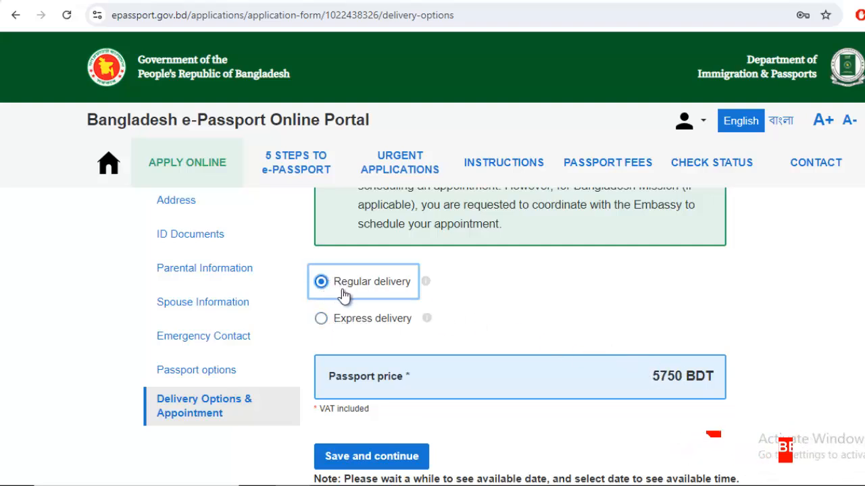
left_click(322, 323)
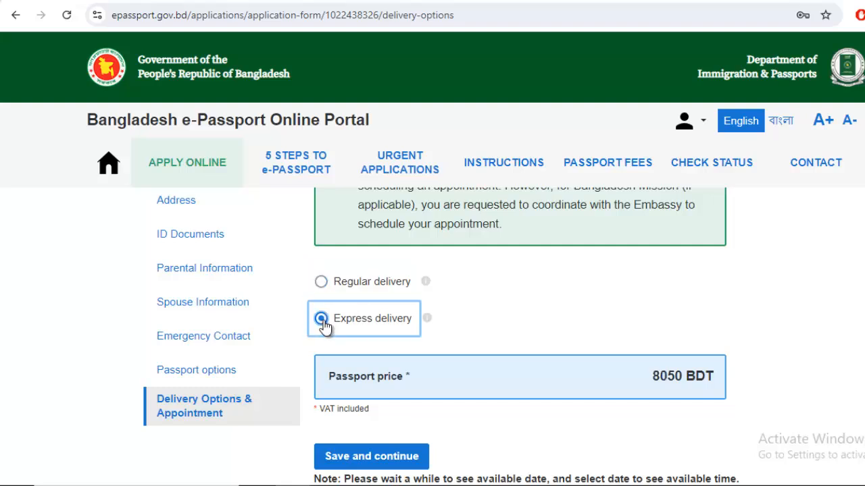
left_click(321, 284)
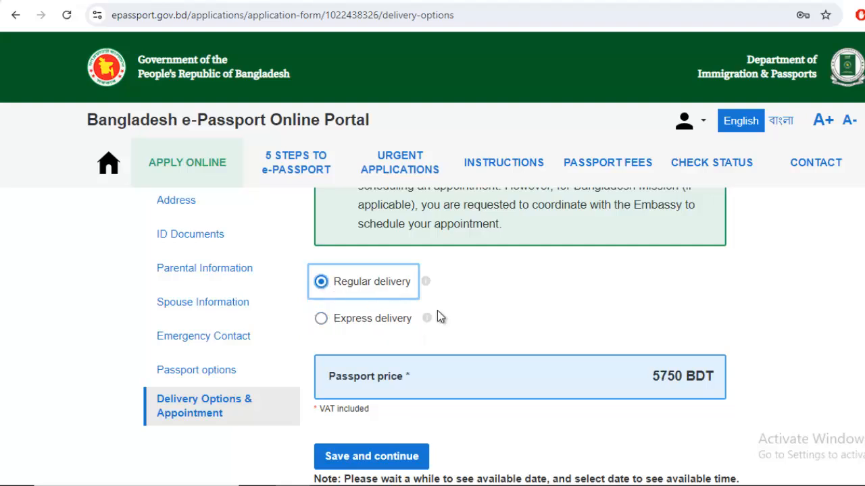
scroll(516, 304, "down", 2)
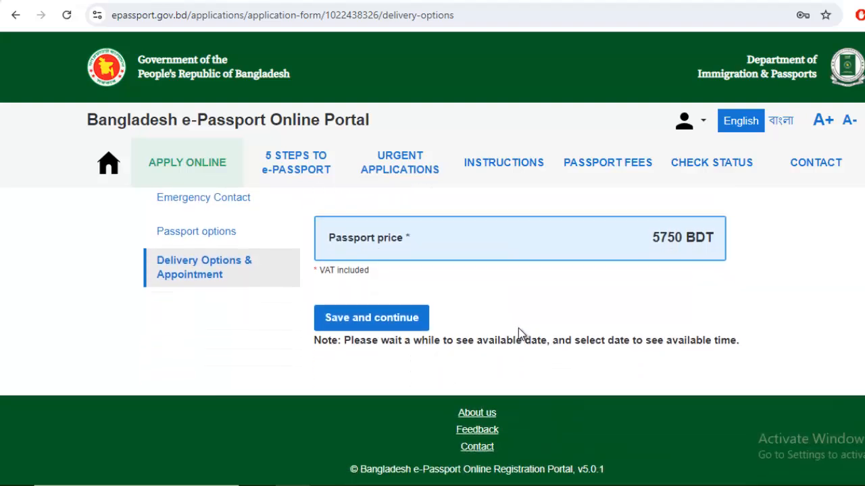
left_click(374, 323)
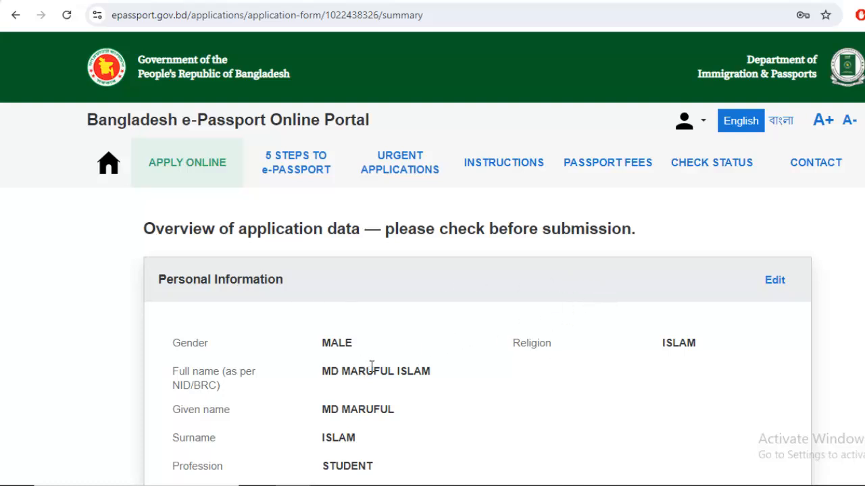
Scroll through the application summary to review all entered data
scroll(367, 358, "down", 2)
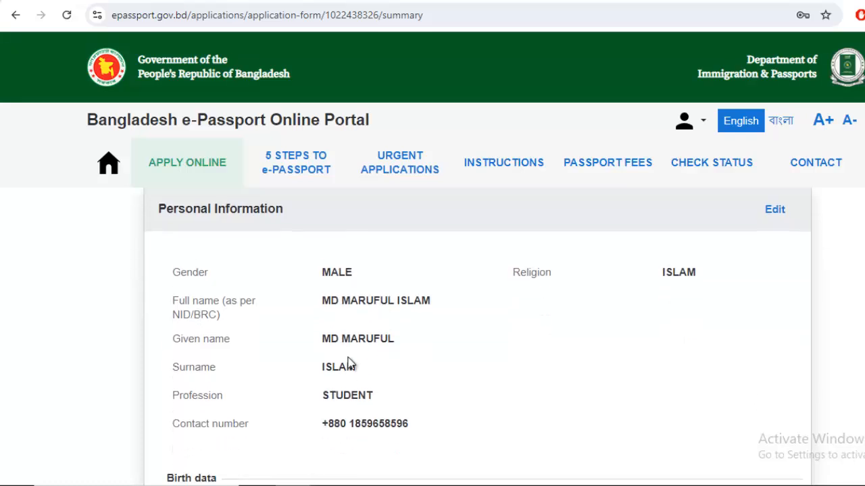
scroll(513, 371, "down", 5)
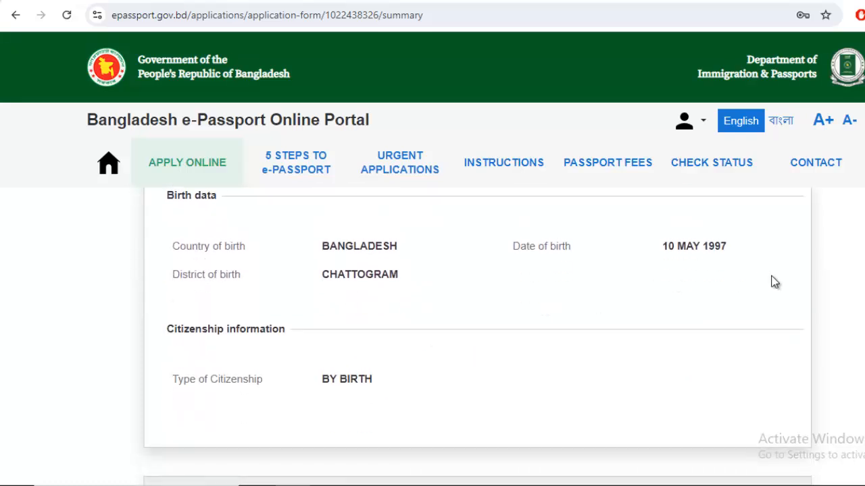
scroll(408, 334, "down", 5)
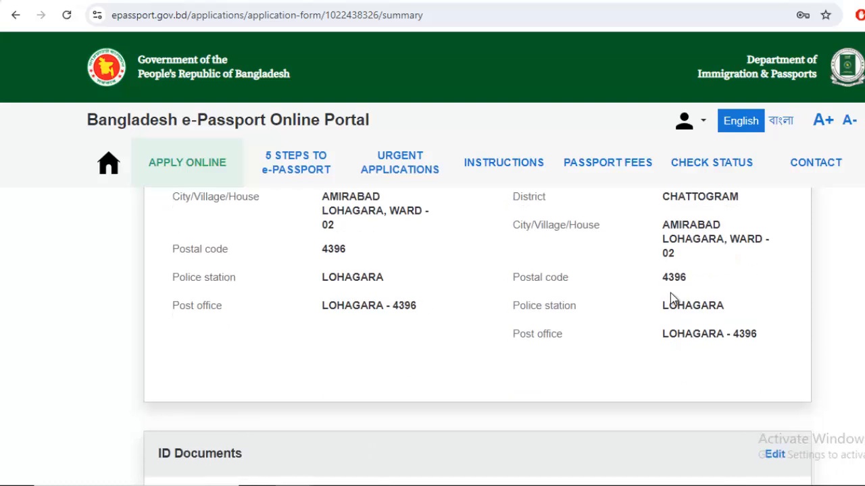
scroll(472, 313, "up", 3)
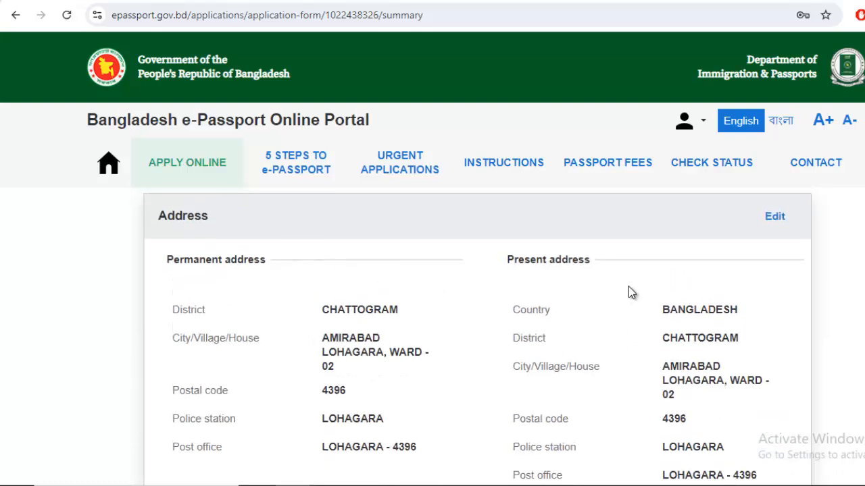
scroll(674, 310, "down", 1)
scroll(673, 311, "down", 5)
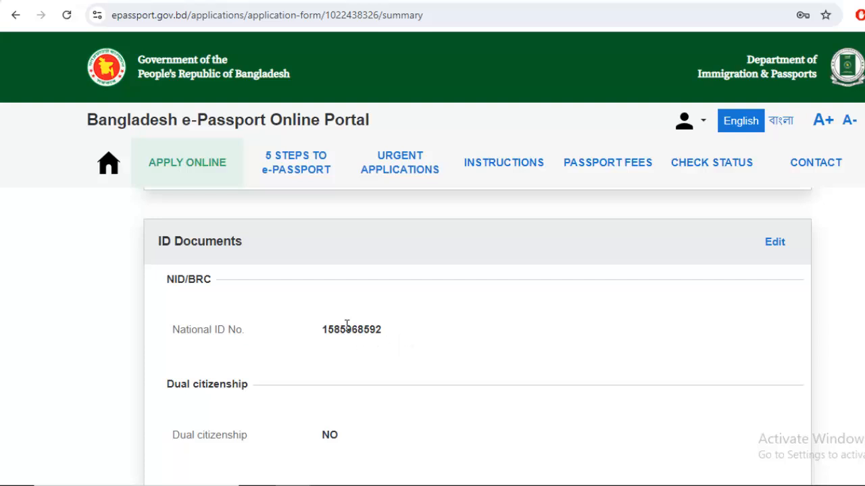
scroll(668, 278, "down", 2)
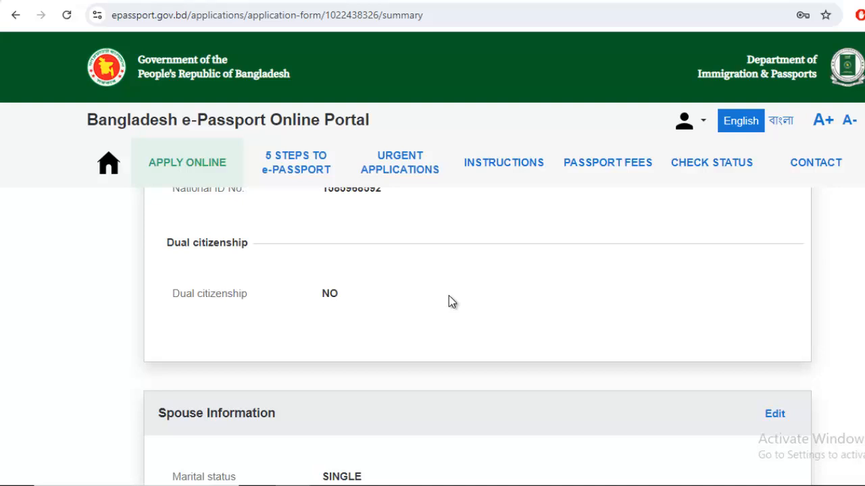
scroll(450, 302, "down", 3)
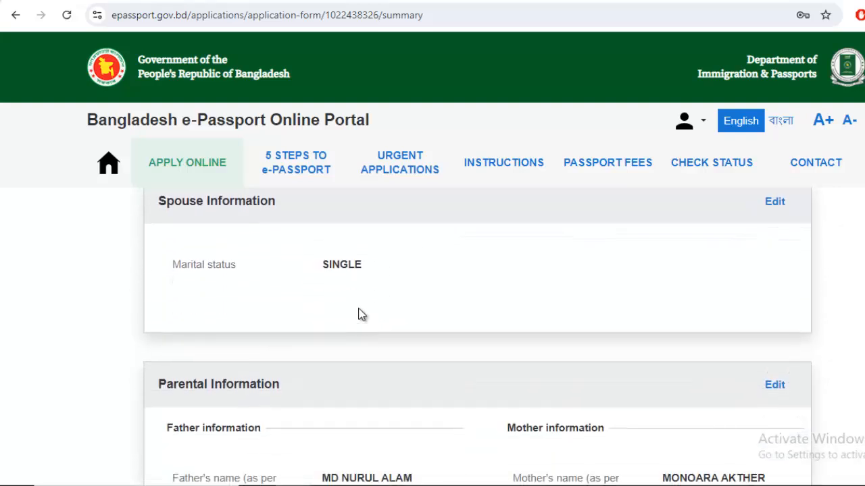
scroll(513, 306, "down", 2)
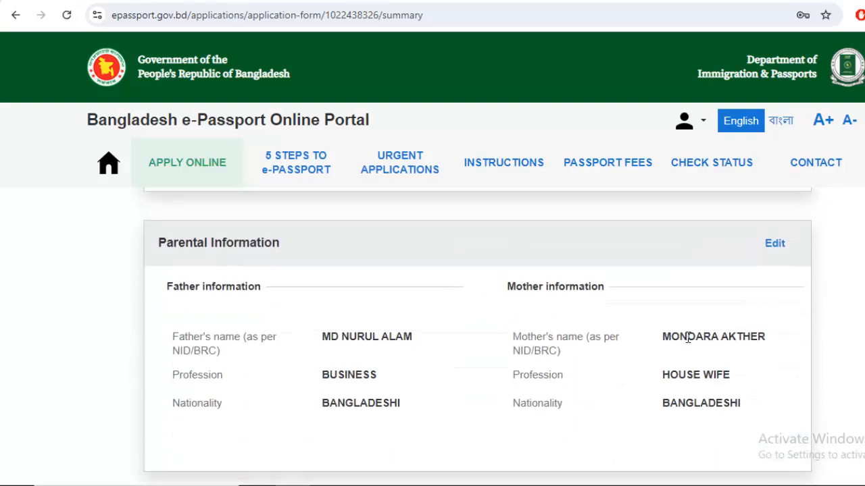
scroll(389, 275, "down", 2)
scroll(392, 290, "down", 2)
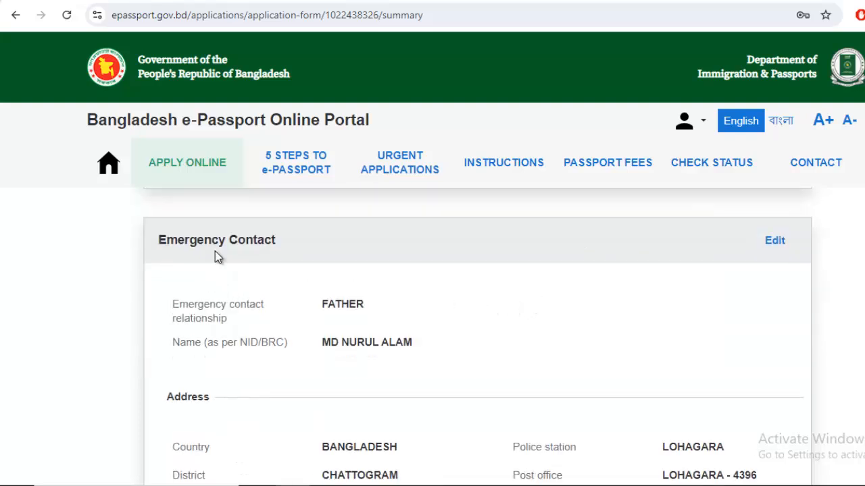
scroll(392, 295, "down", 4)
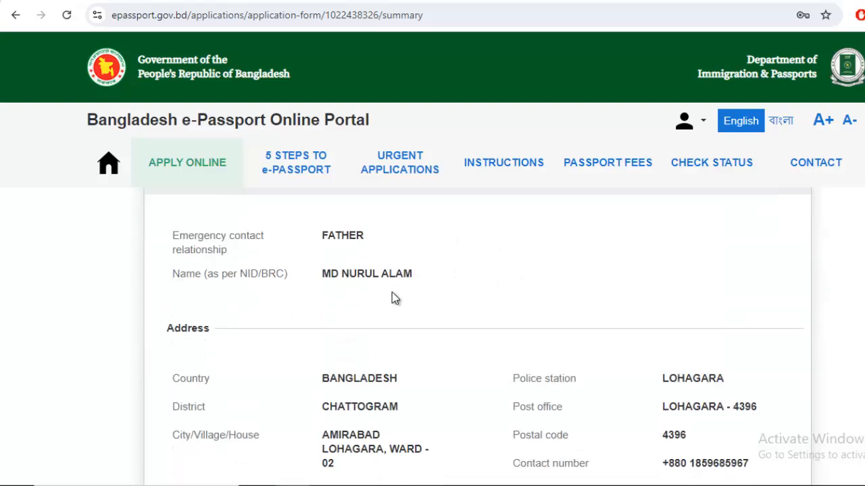
scroll(414, 314, "down", 2)
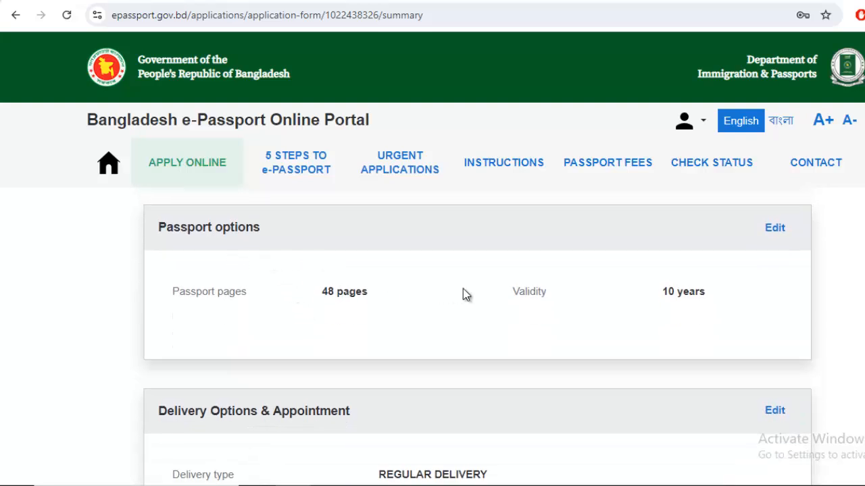
scroll(405, 289, "down", 1)
scroll(395, 284, "up", 1)
scroll(679, 306, "down", 2)
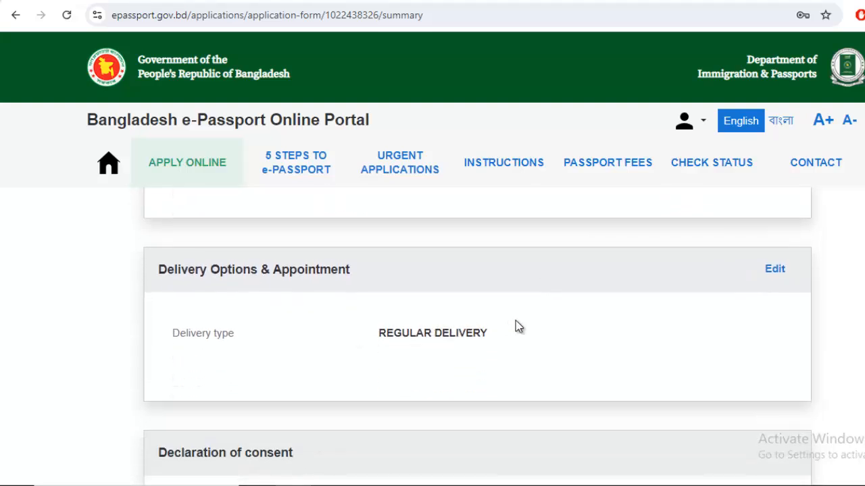
scroll(513, 327, "down", 3)
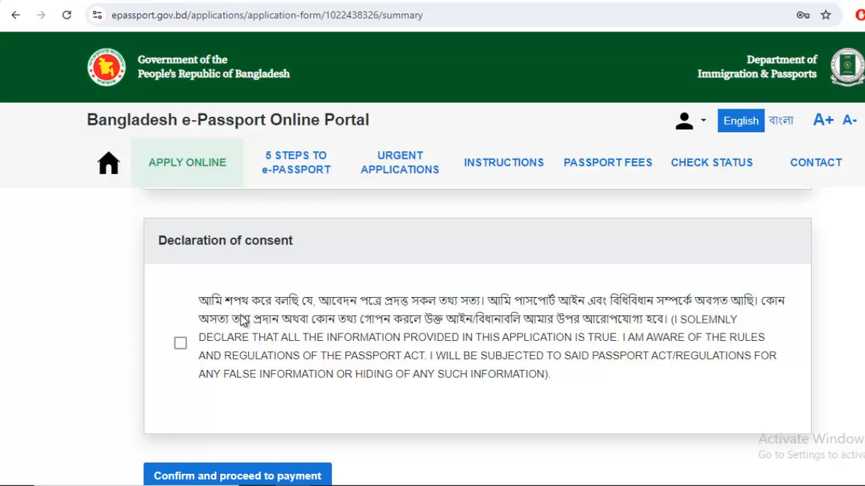
Accept the declaration of consent and confirm the data is correct to proceed to payment
left_click(181, 344)
scroll(256, 392, "down", 1)
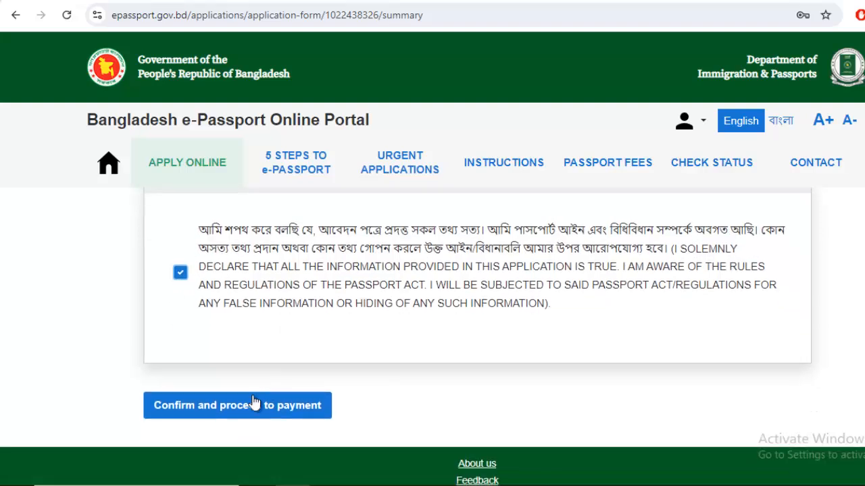
left_click(213, 412)
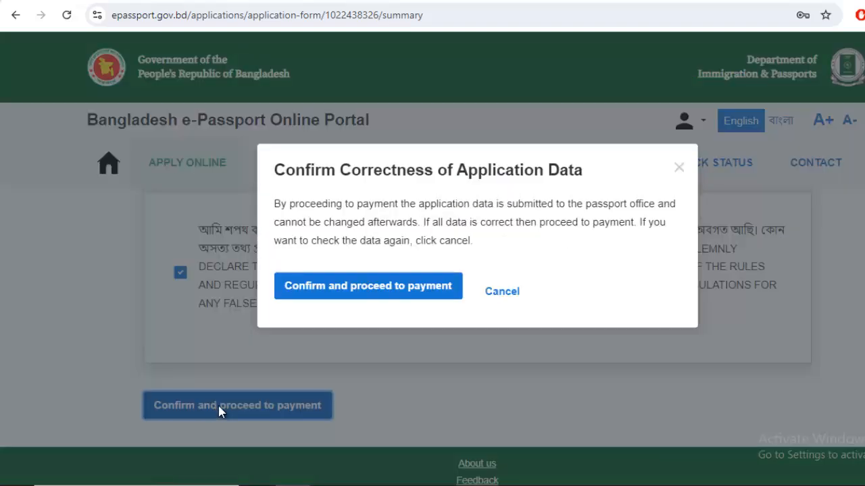
left_click(339, 287)
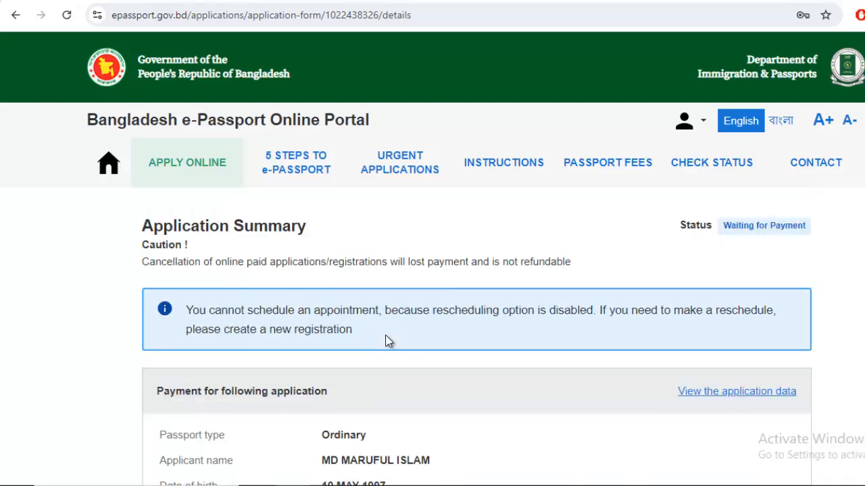
Compare online and offline payment, settling on Offline payment for the 5750 BDT fee
scroll(419, 334, "down", 2)
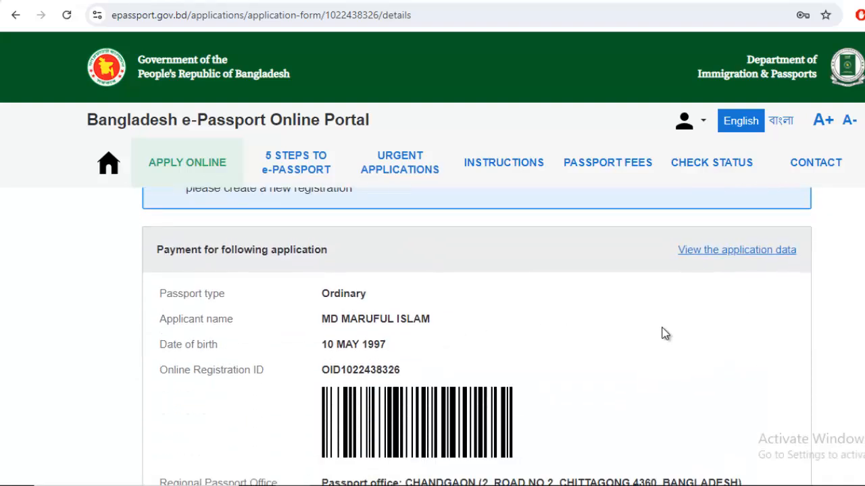
scroll(664, 328, "down", 3)
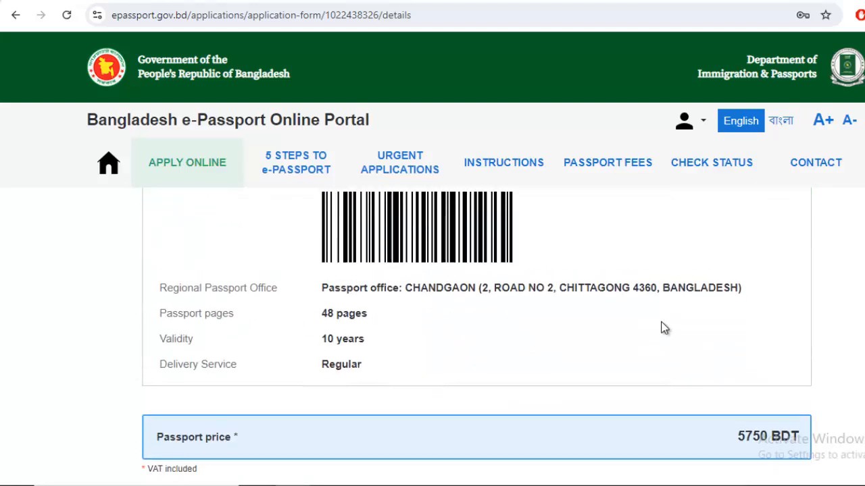
scroll(513, 343, "up", 2)
scroll(507, 341, "down", 2)
scroll(504, 341, "down", 3)
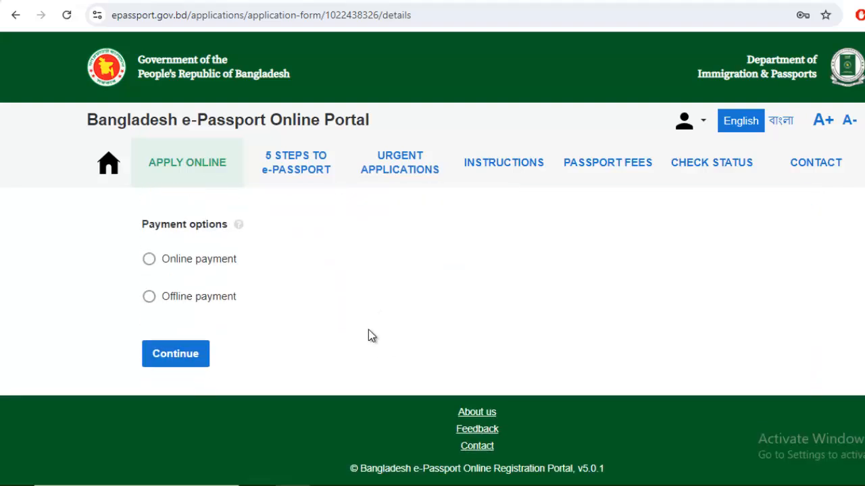
scroll(144, 338, "up", 1)
left_click(149, 331)
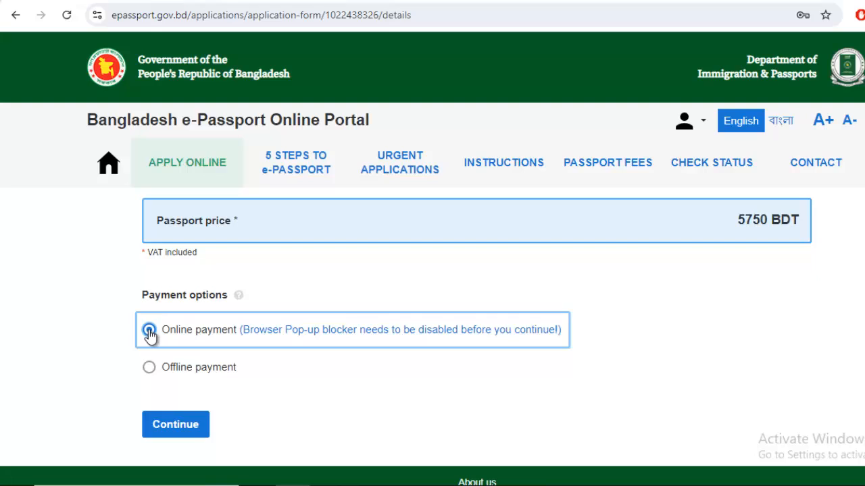
left_click(148, 368)
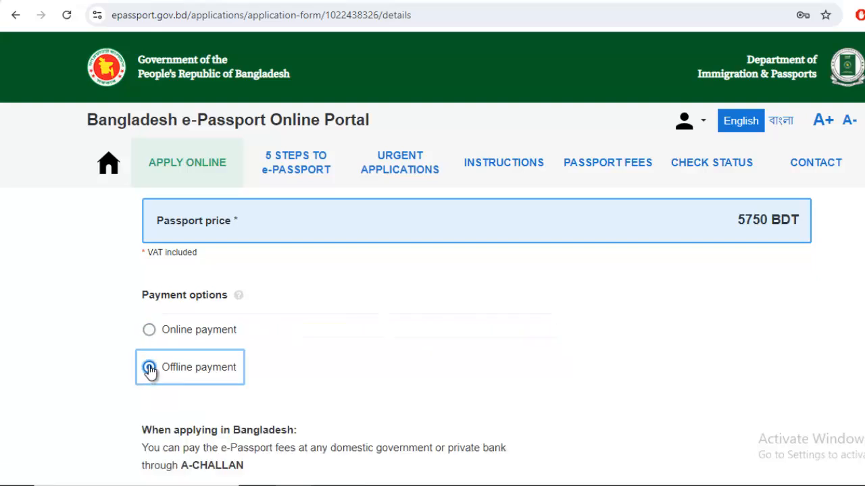
left_click(149, 330)
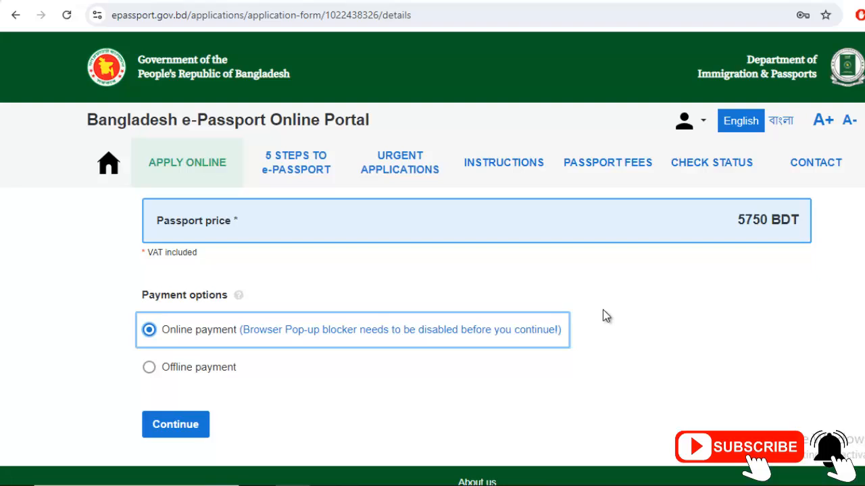
left_click(148, 368)
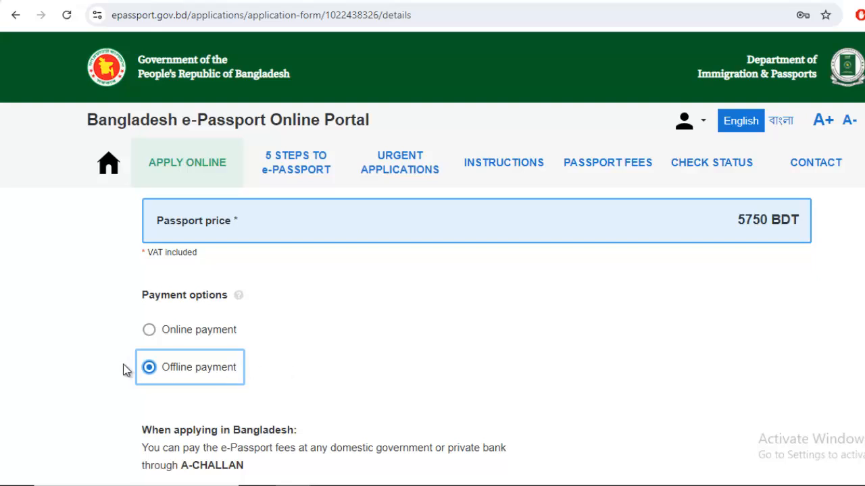
Continue with the offline payment choice to submit the application
scroll(299, 358, "down", 2)
scroll(365, 336, "up", 1)
scroll(247, 334, "down", 2)
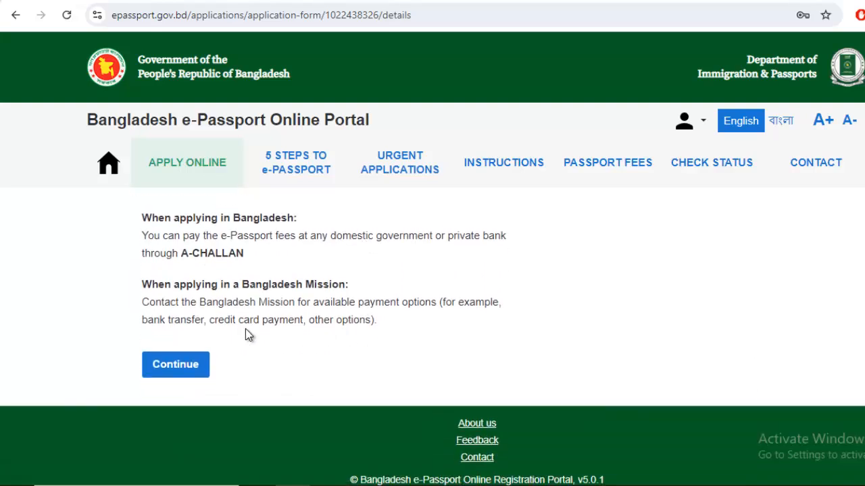
left_click(184, 371)
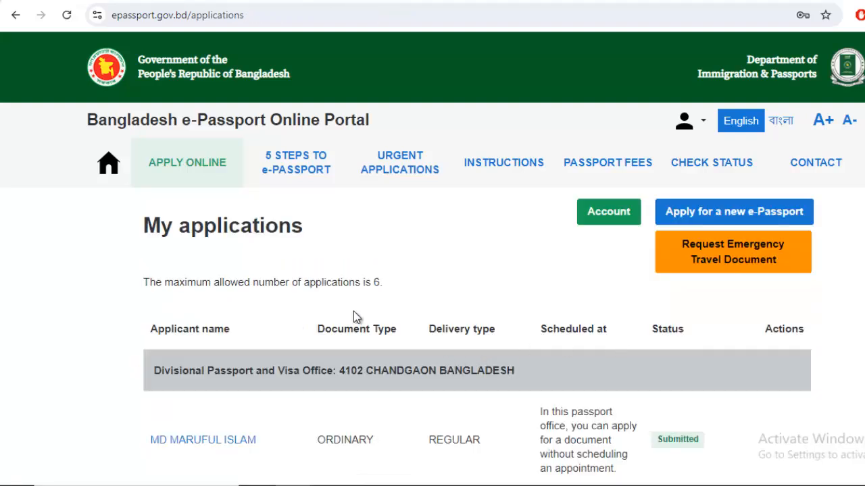
Highlight the Submitted status of the Ordinary, Regular-delivery application in My applications
scroll(518, 419, "down", 2)
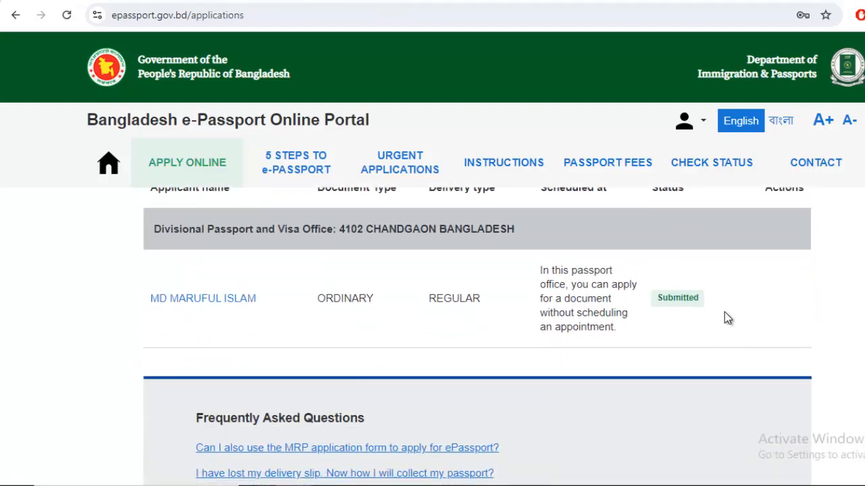
double_click(676, 298)
scroll(744, 311, "up", 1)
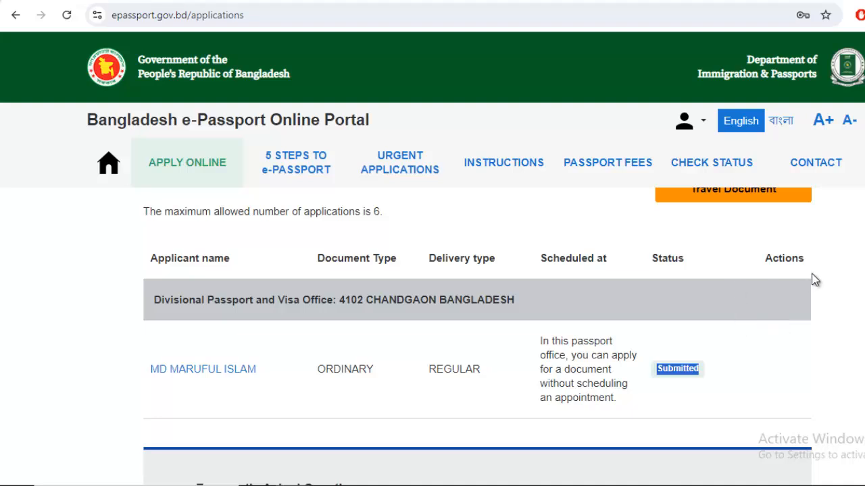
left_click(744, 370)
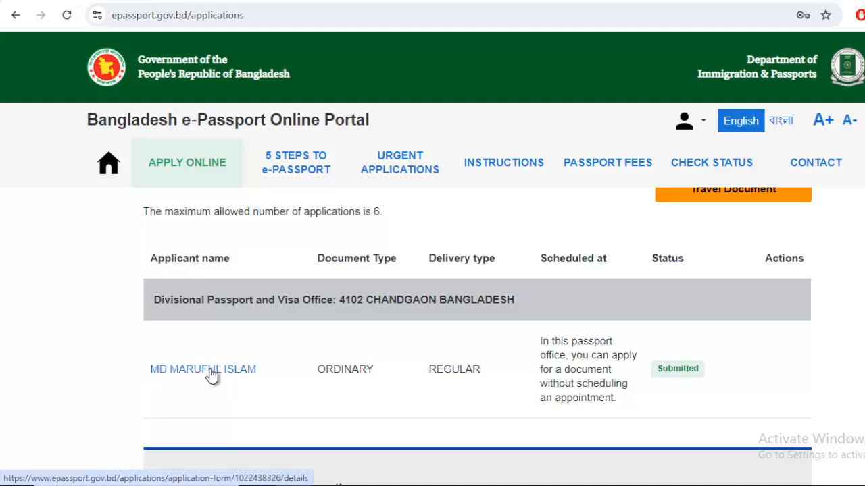
Open the submitted application's details and download its 110 KB application form PDF for printing
left_click(233, 370)
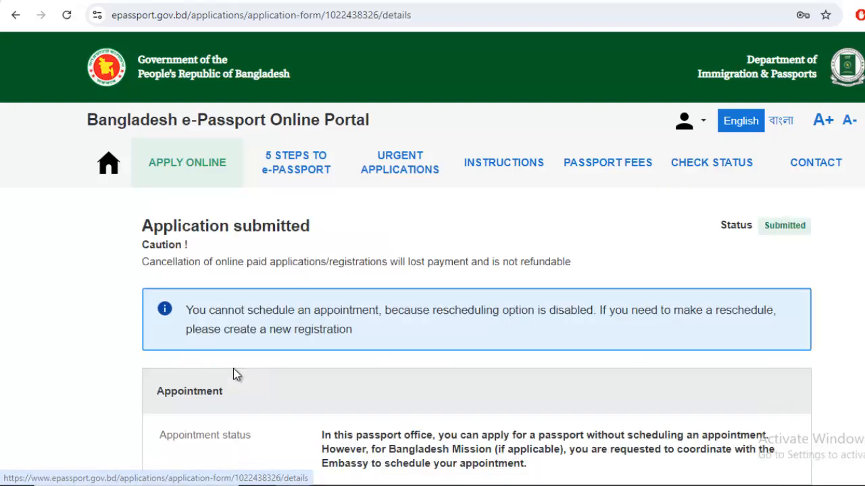
scroll(654, 333, "down", 4)
scroll(489, 322, "down", 9)
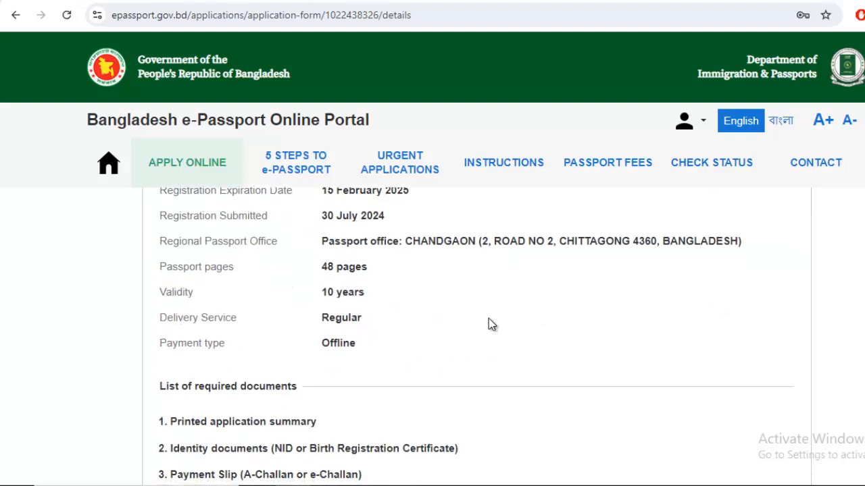
scroll(621, 326, "up", 10)
scroll(682, 351, "up", 1)
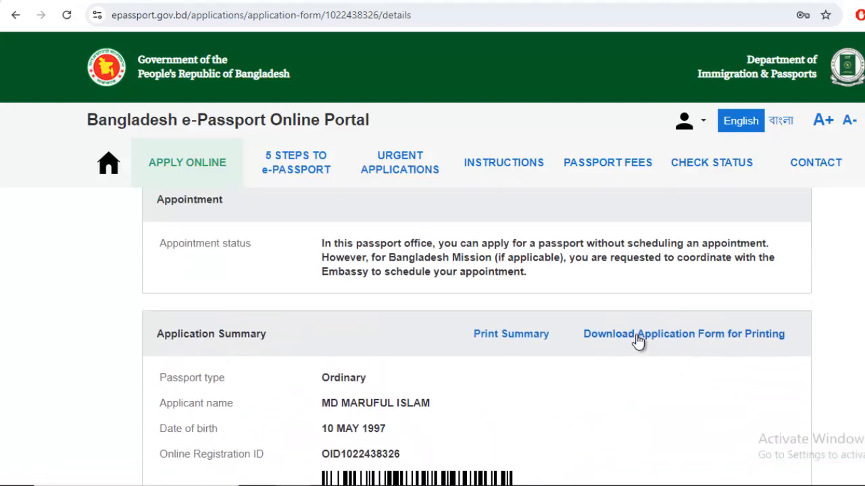
left_click(638, 335)
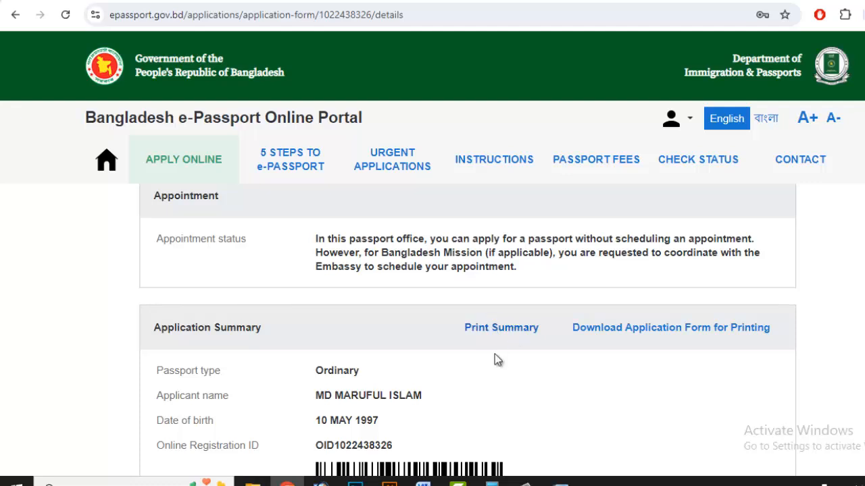
View the downloaded application form in Adobe Acrobat, then return to the browser's details page
left_click(488, 329)
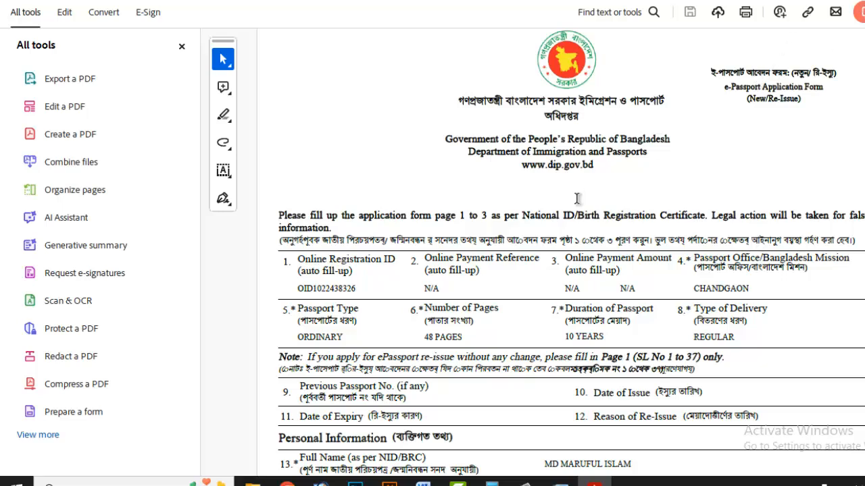
key("alt+Tab")
scroll(514, 280, "down", 1)
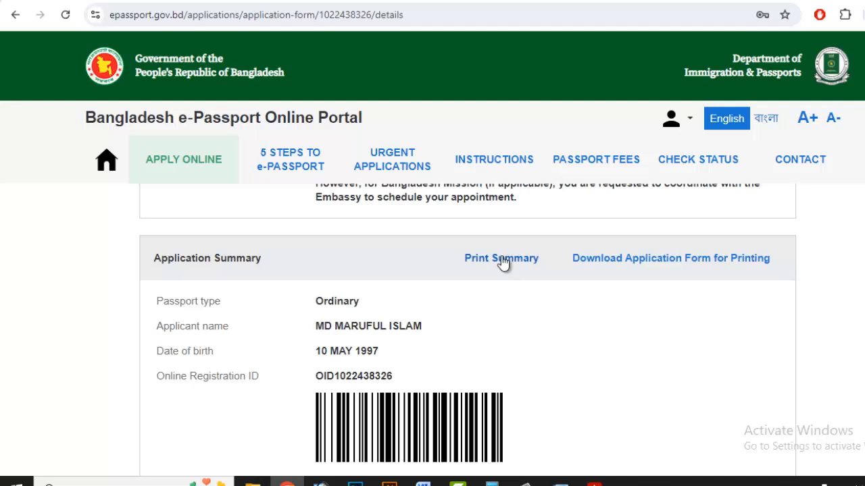
Print the application summary to a PDF destination with margins set to none
left_click(501, 257)
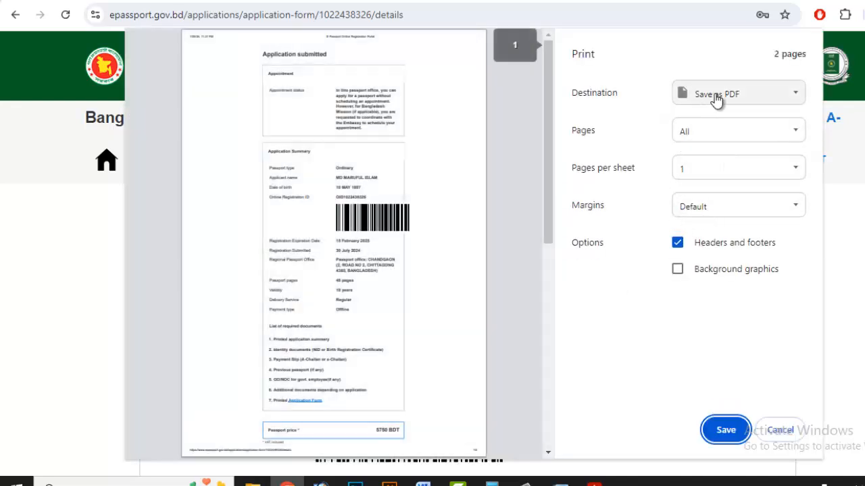
left_click(725, 97)
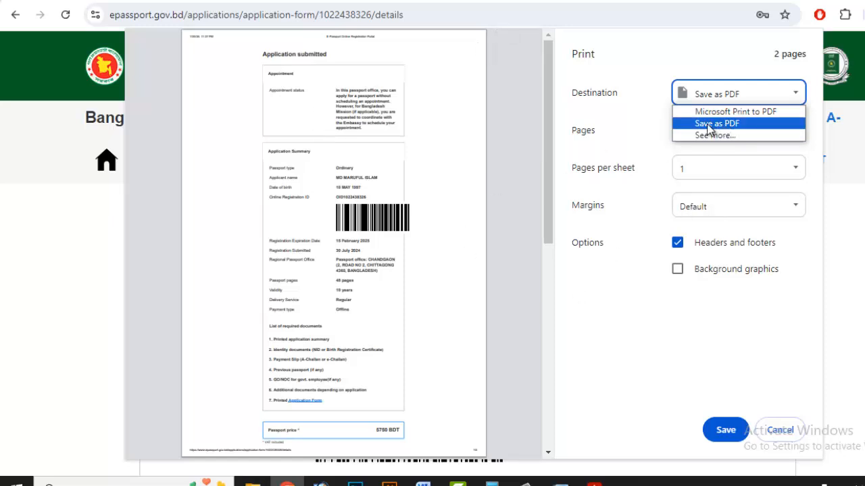
left_click(736, 125)
scroll(430, 319, "down", 1)
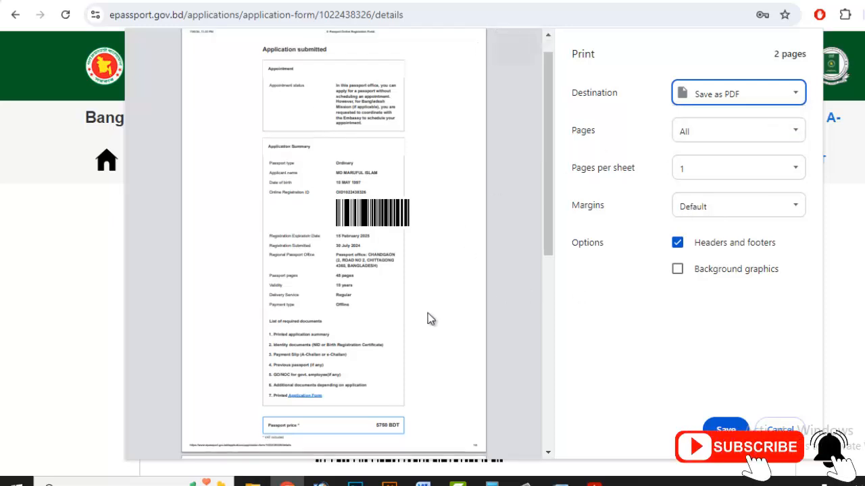
scroll(430, 319, "down", 3)
scroll(408, 318, "up", 3)
scroll(415, 319, "down", 3)
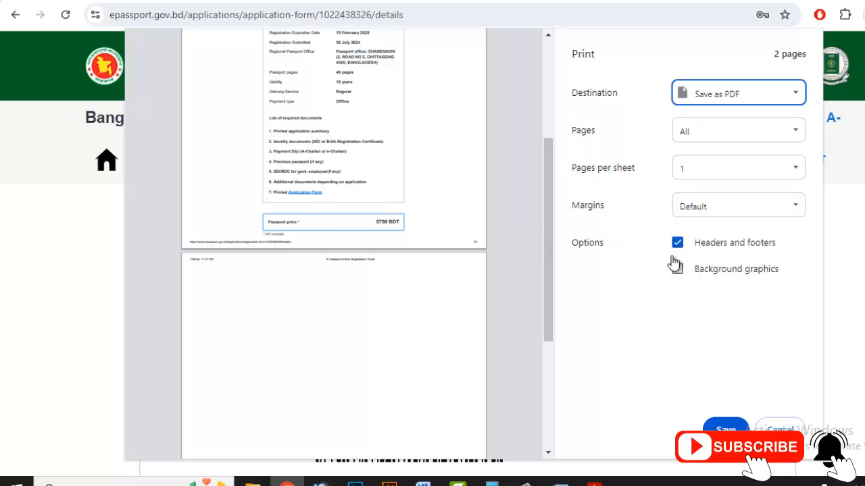
left_click(730, 206)
left_click(701, 238)
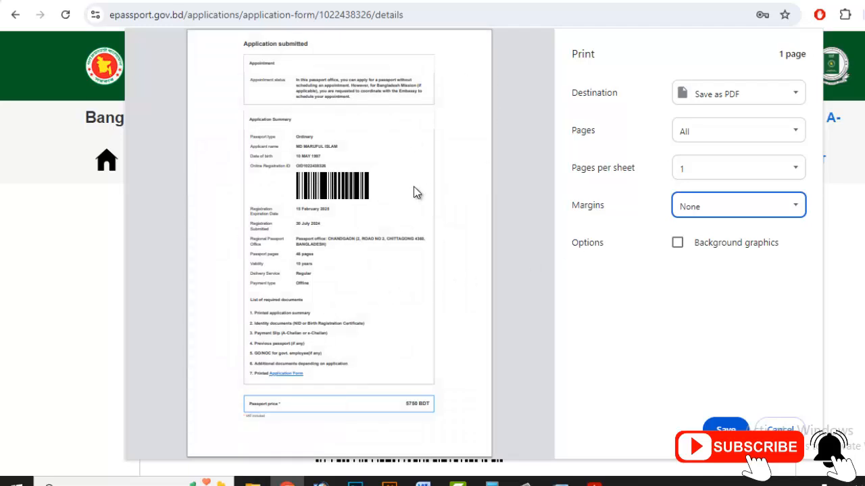
Save the summary as E-Passport Online Registration Portal.pdf on the Desktop
left_click(725, 431)
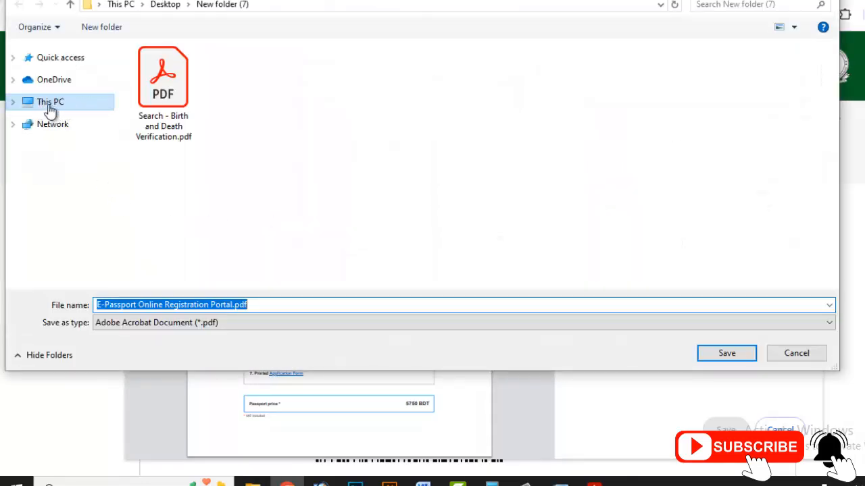
left_click(49, 109)
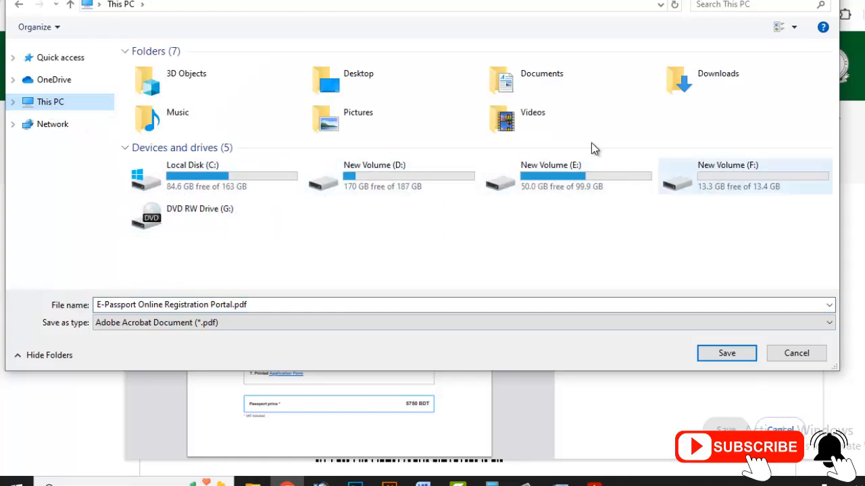
left_click(370, 81)
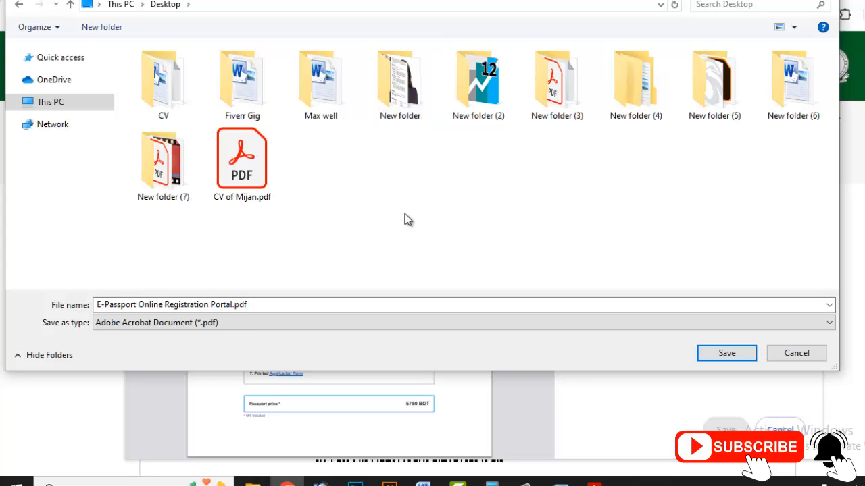
left_click(727, 356)
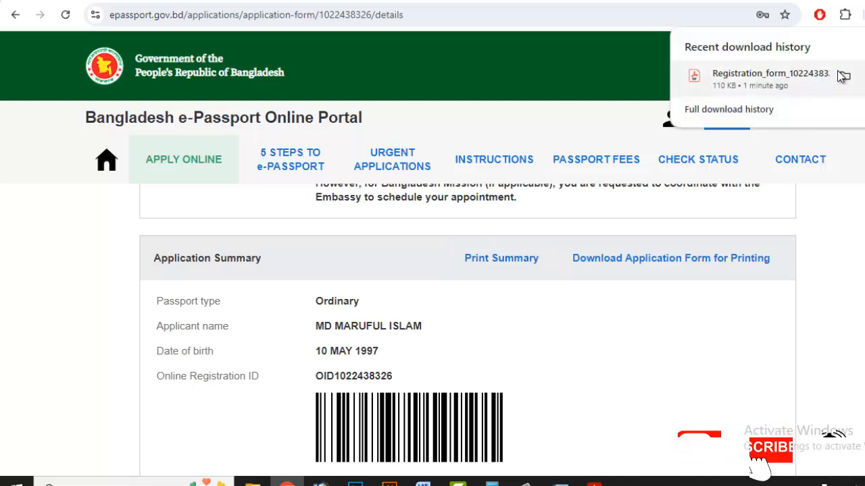
Open the downloaded Registration_form PDF in Chrome and scroll down to page 3
left_click(777, 77)
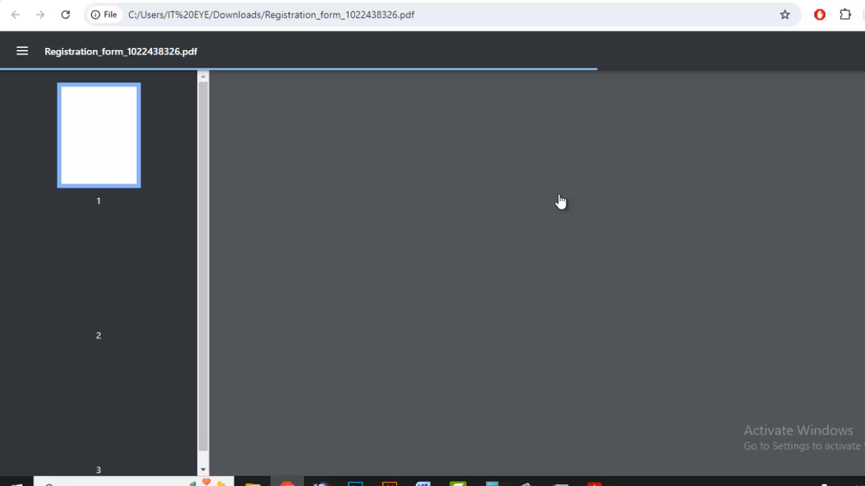
scroll(560, 201, "down", 20)
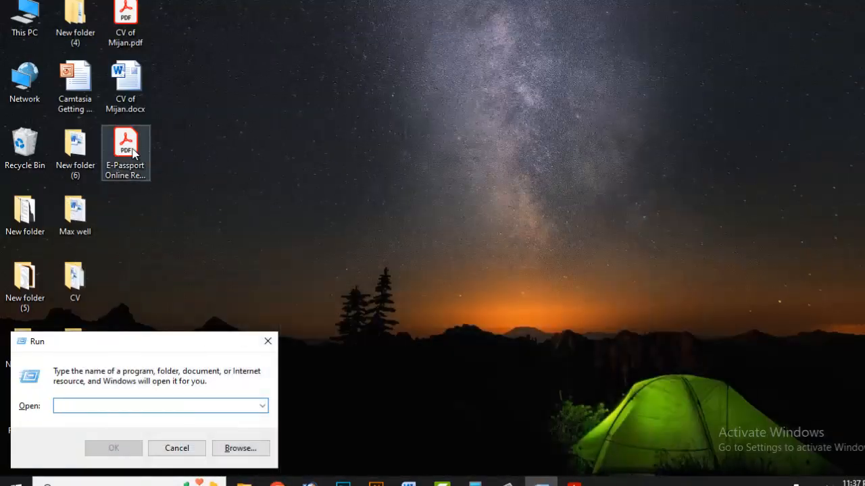
Open the desktop E-Passport summary PDF in Acrobat, scroll through it, then minimize Acrobat
double_click(128, 148)
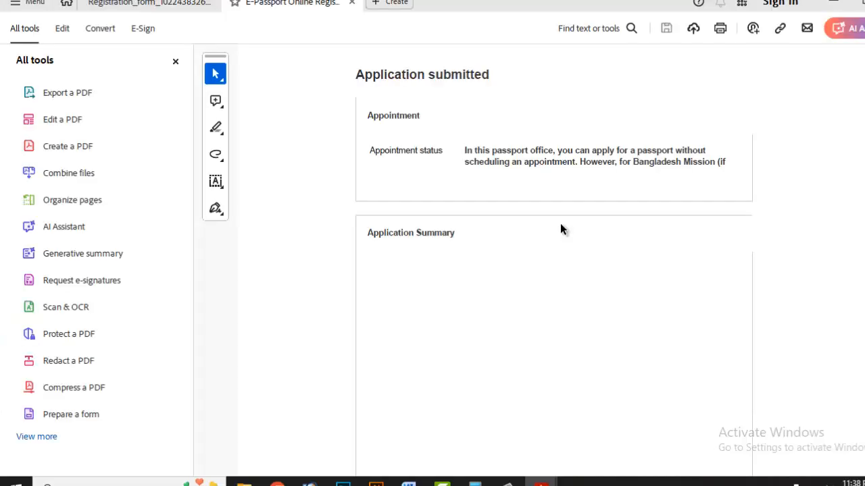
scroll(539, 211, "down", 2)
scroll(536, 224, "down", 3)
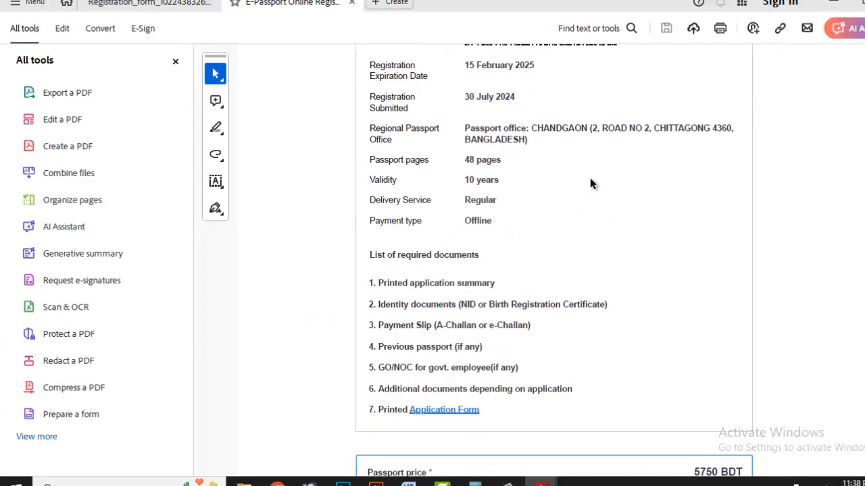
left_click(833, 3)
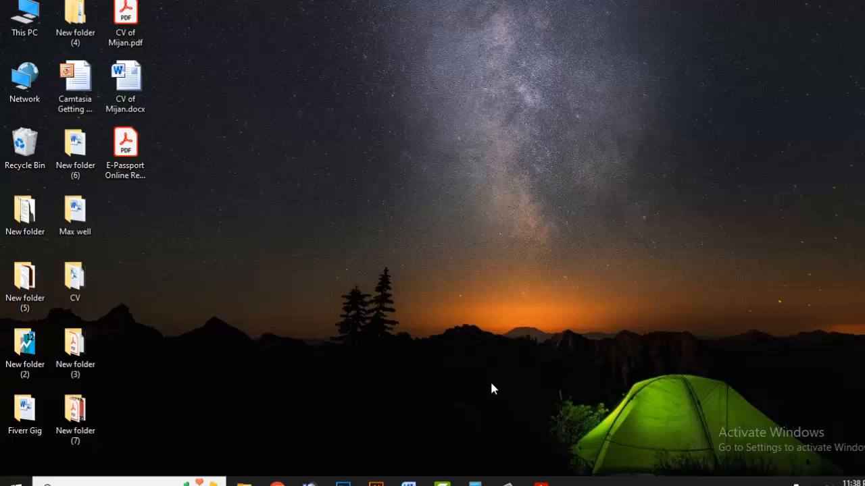
Bring Chrome forward and load epassport.gov.bd in the empty new tab
left_click(277, 482)
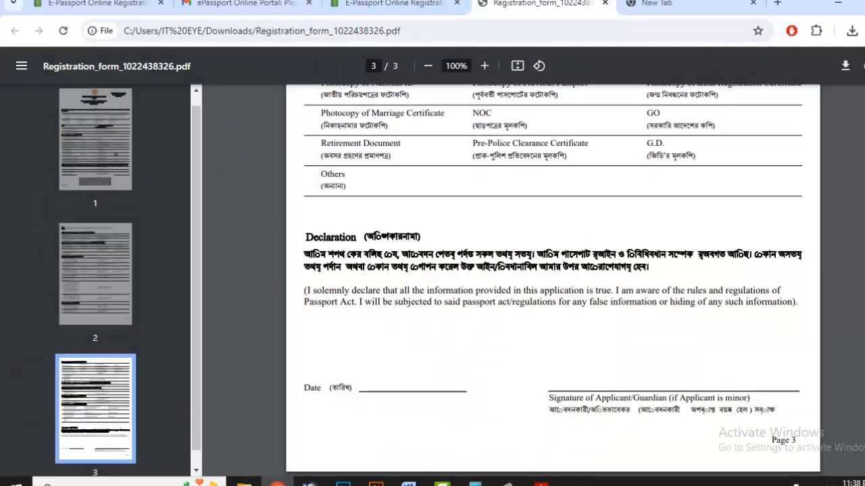
left_click(392, 4)
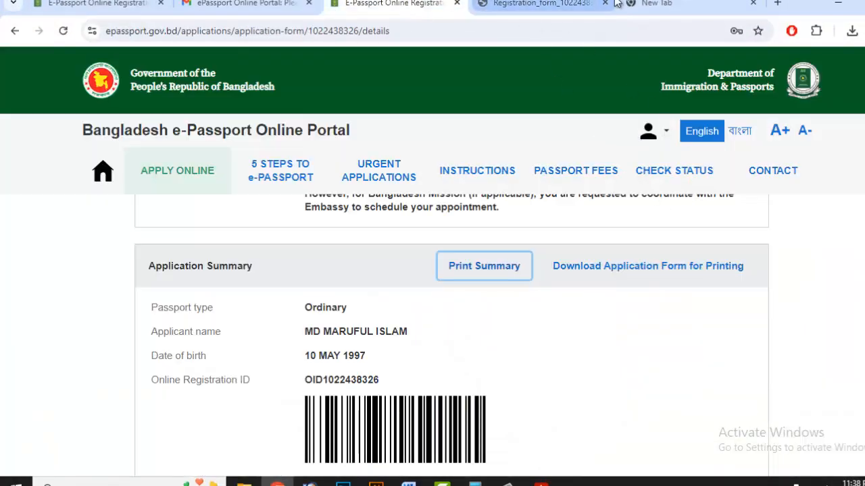
left_click(645, 6)
type("e")
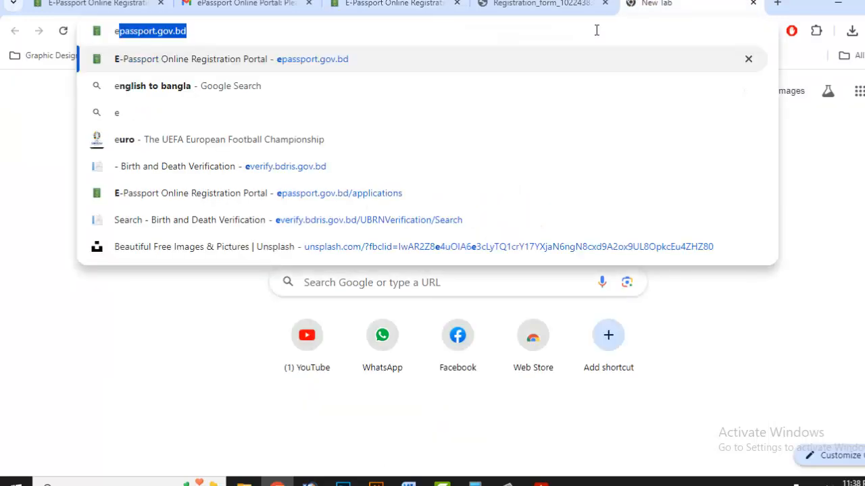
key("Return")
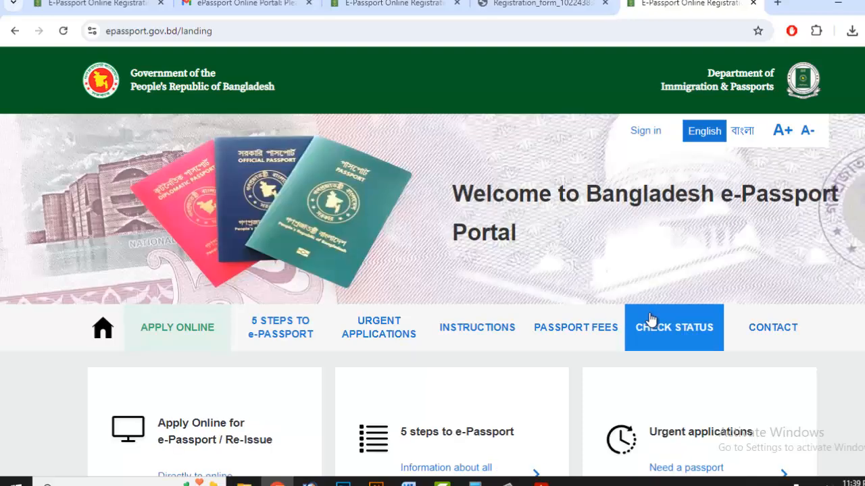
Browse the Passport Fees, Check Status and Instructions pages
scroll(650, 319, "down", 1)
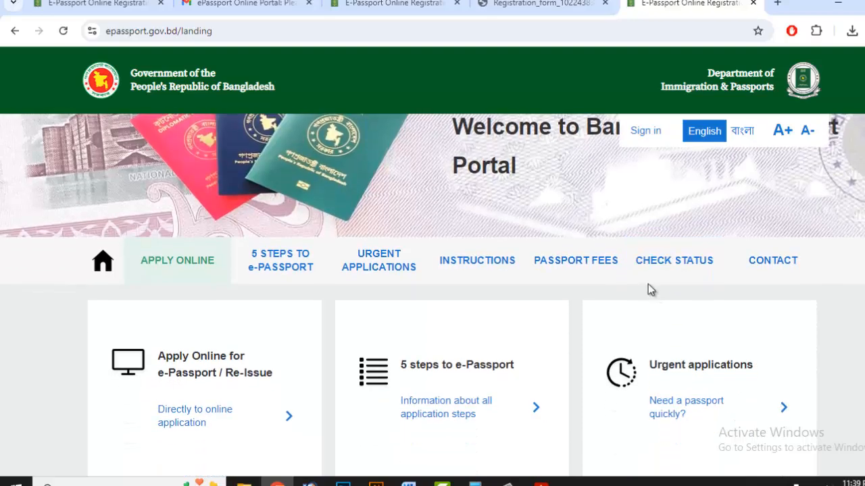
left_click(610, 271)
scroll(675, 274, "down", 10)
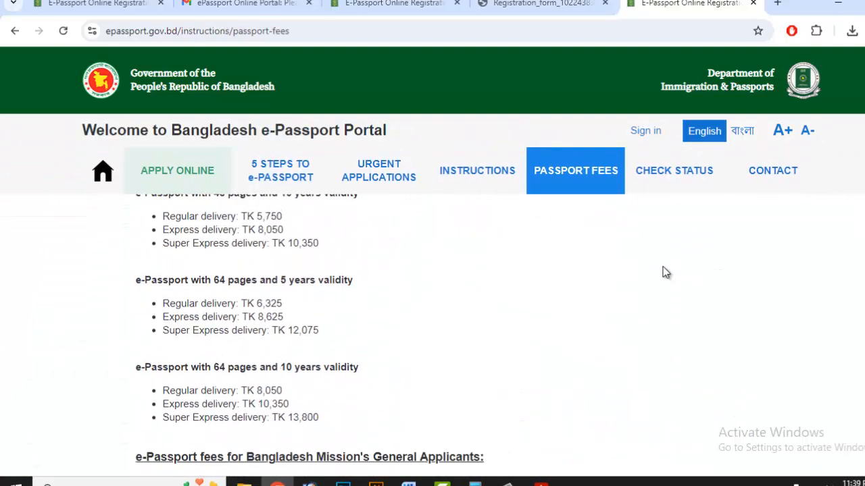
scroll(664, 272, "down", 7)
scroll(628, 277, "up", 5)
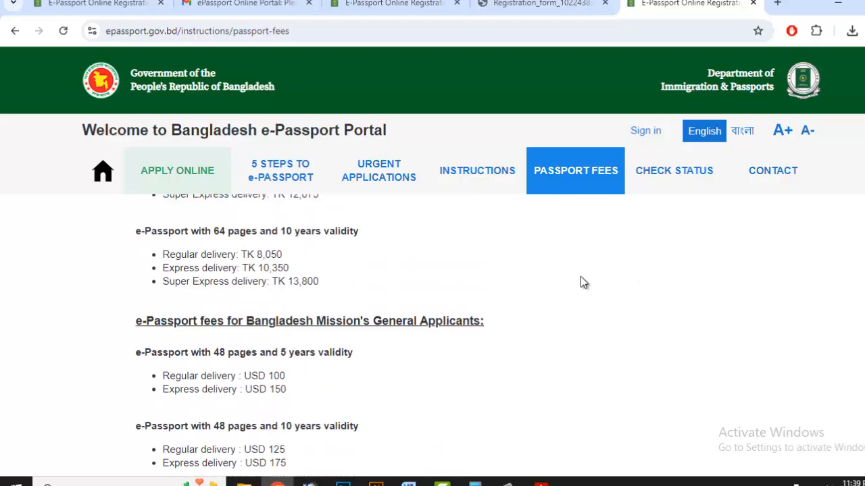
scroll(584, 282, "up", 12)
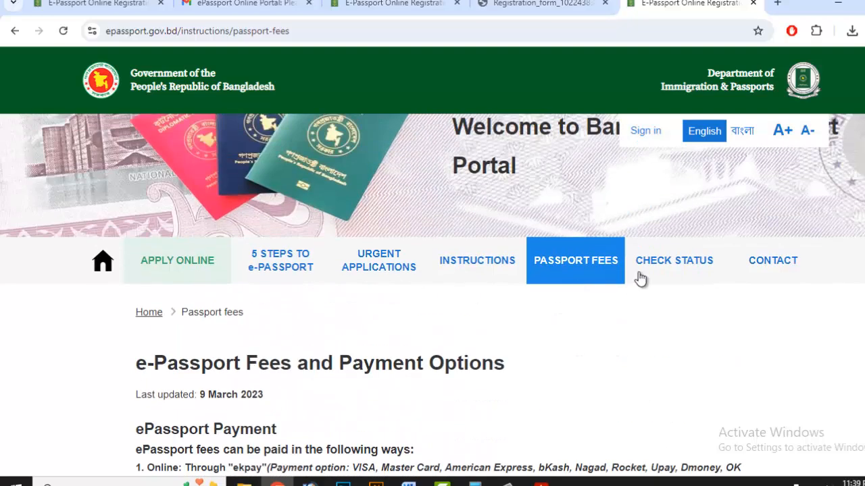
left_click(666, 269)
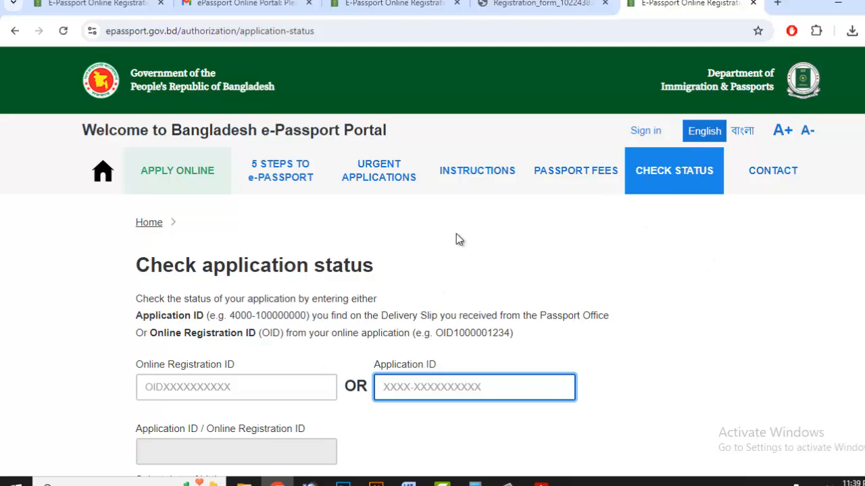
left_click(473, 180)
scroll(413, 259, "down", 4)
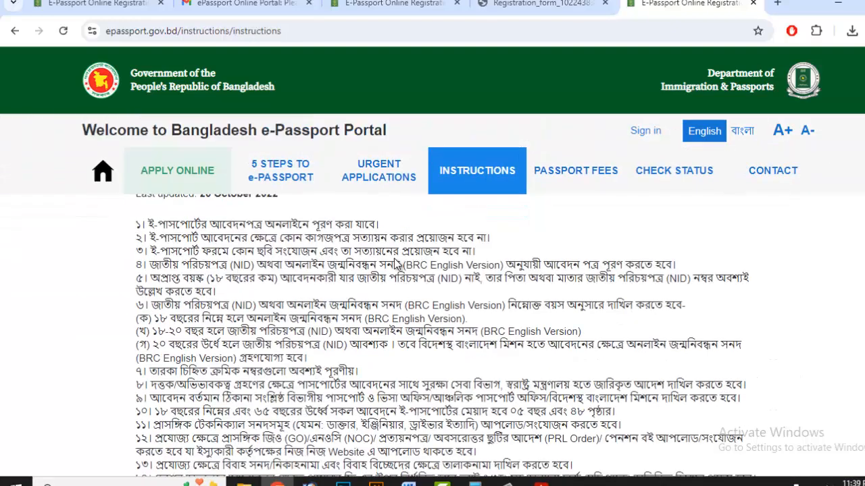
scroll(343, 247, "up", 1)
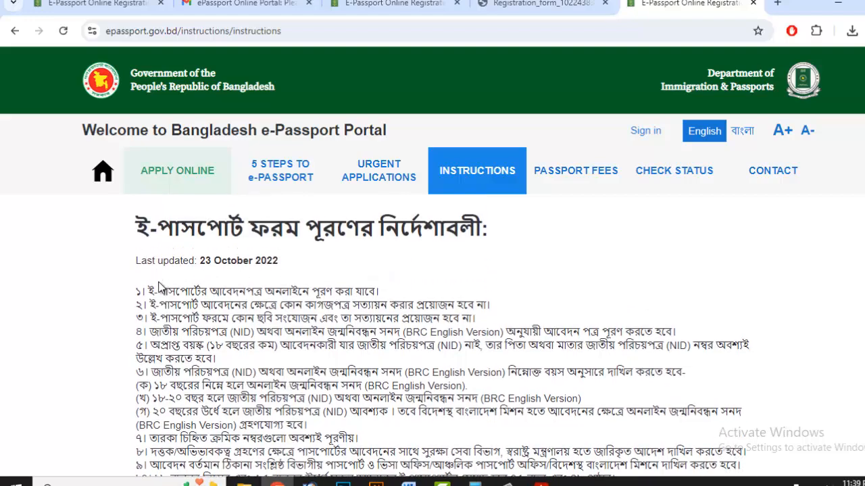
scroll(340, 354, "down", 7)
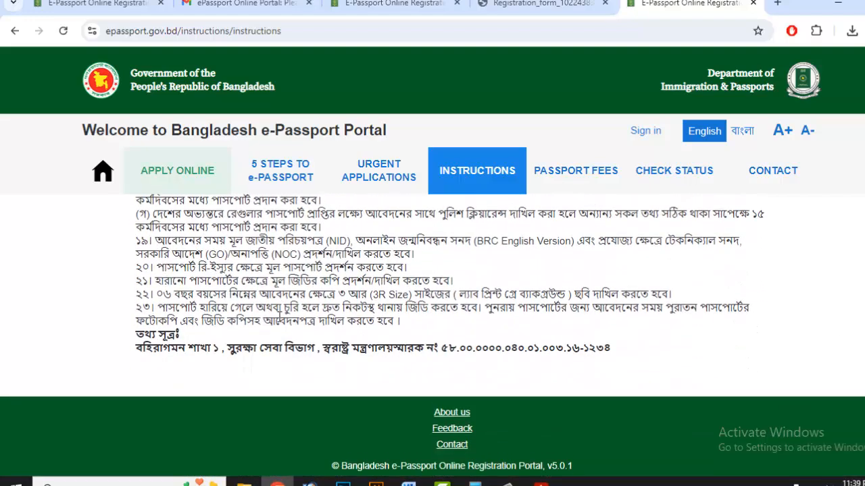
scroll(279, 314, "up", 6)
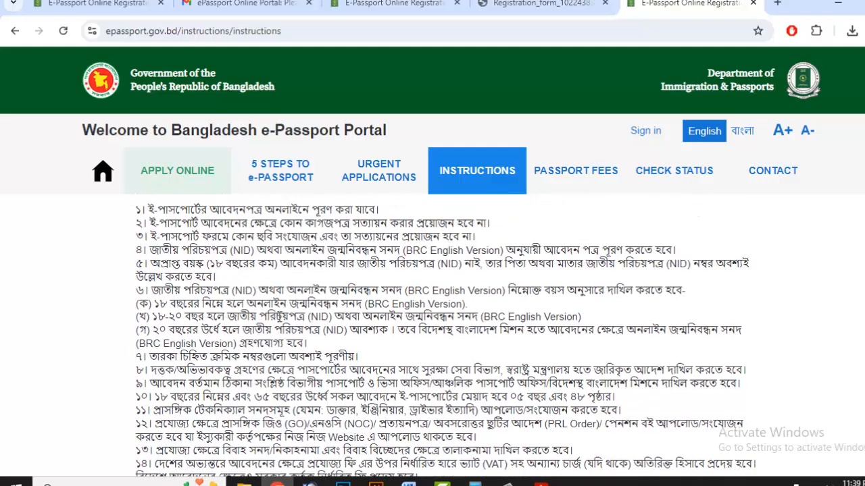
scroll(278, 317, "up", 1)
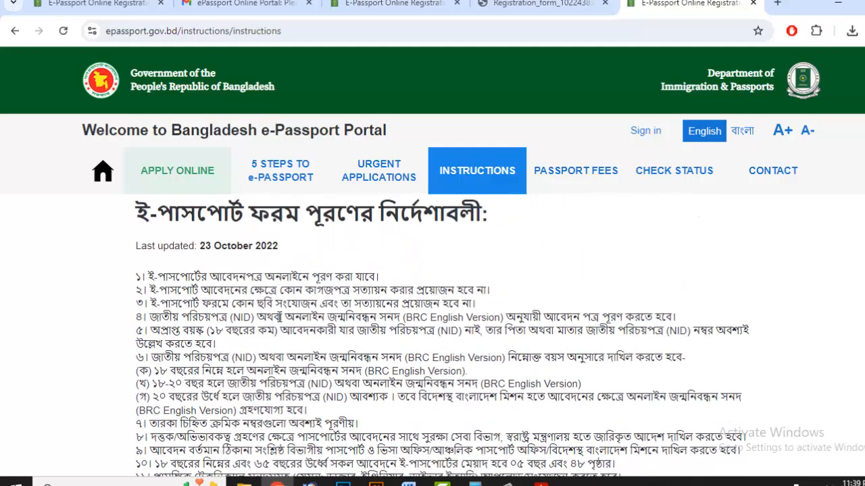
Return to the registration form tab, minimize Chrome, and refresh the desktop
left_click(571, 3)
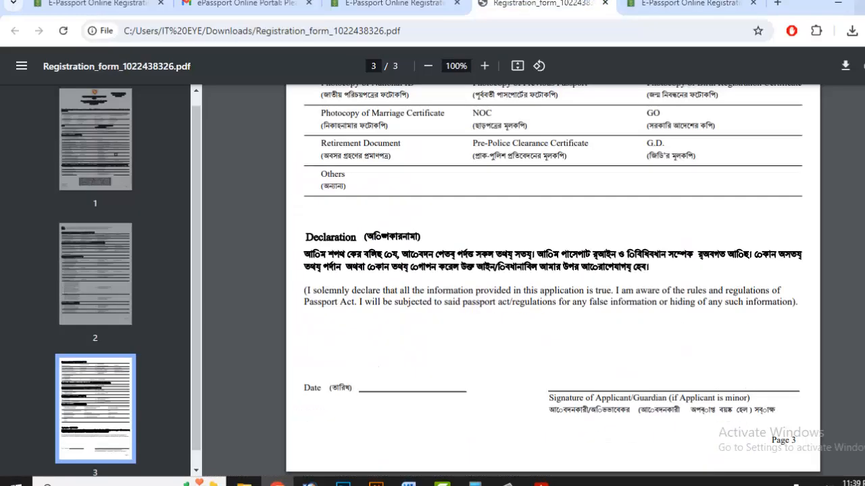
left_click(838, 3)
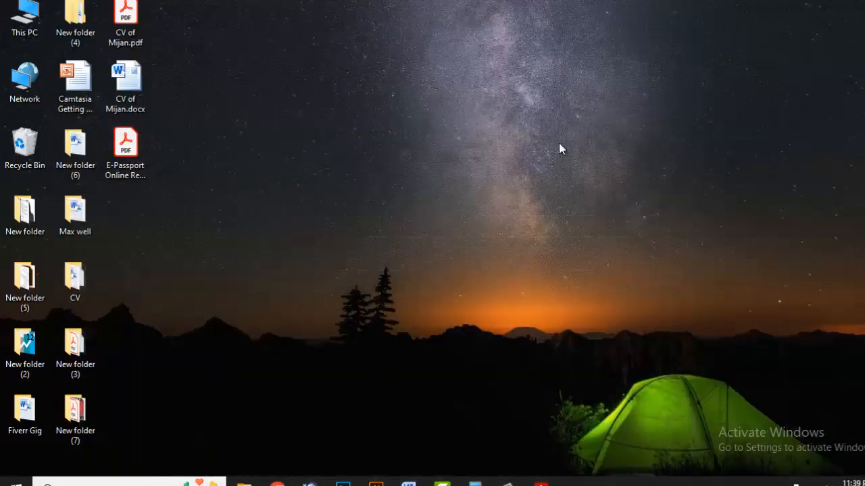
right_click(313, 103)
left_click(341, 137)
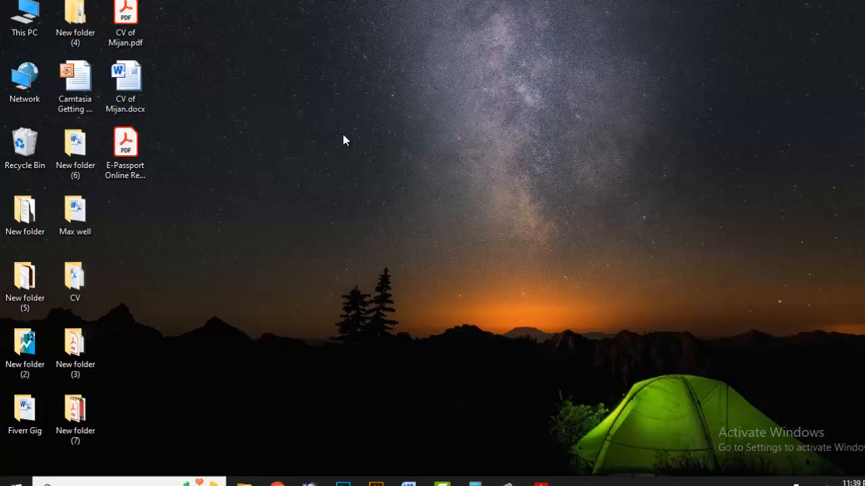